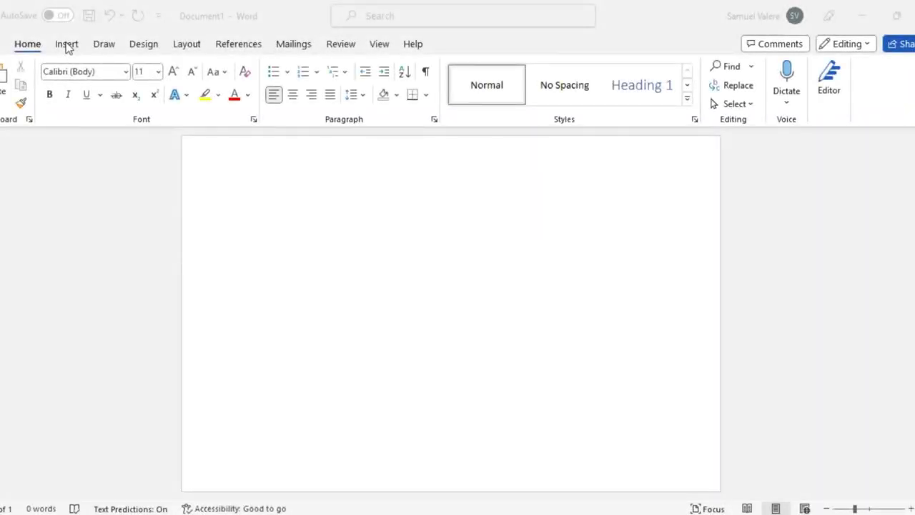
- Draw a rectangle covering the whole page
{"action": "left_click", "coordinate": [67, 45]}
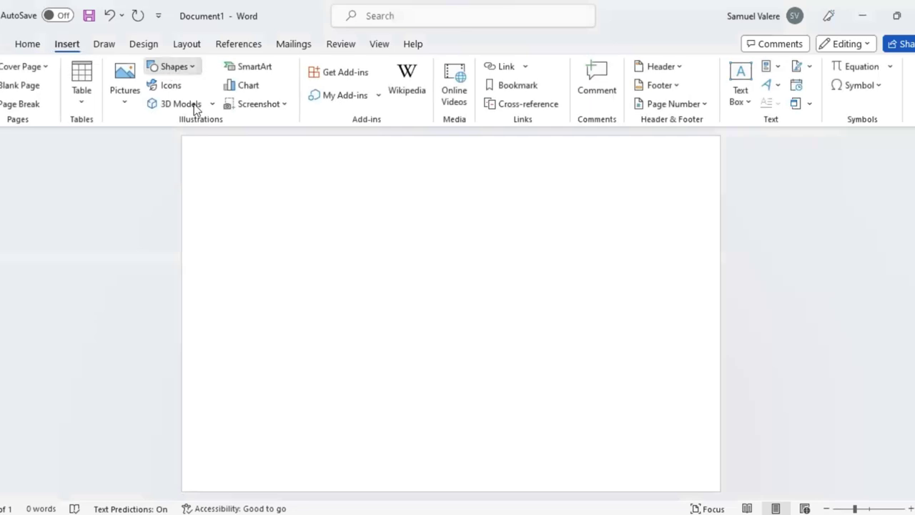
{"action": "left_click", "coordinate": [173, 66]}
{"action": "left_click", "coordinate": [156, 140]}
{"action": "mouse_move", "coordinate": [188, 135]}
{"action": "left_mouse_down"}
{"action": "mouse_move", "coordinate": [760, 491]}
{"action": "mouse_move", "coordinate": [761, 501]}
{"action": "left_mouse_up"}
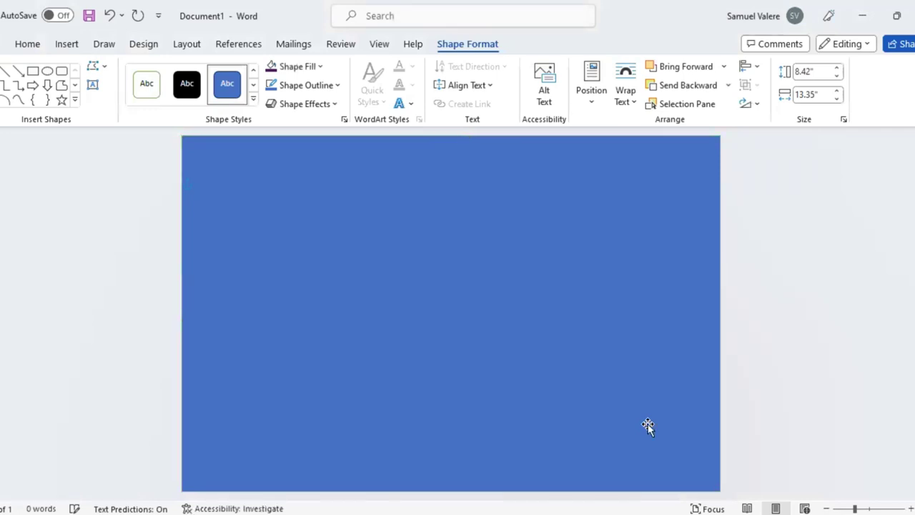
- Remove the rectangle's outline and fill it dark purple
{"action": "left_click", "coordinate": [339, 85]}
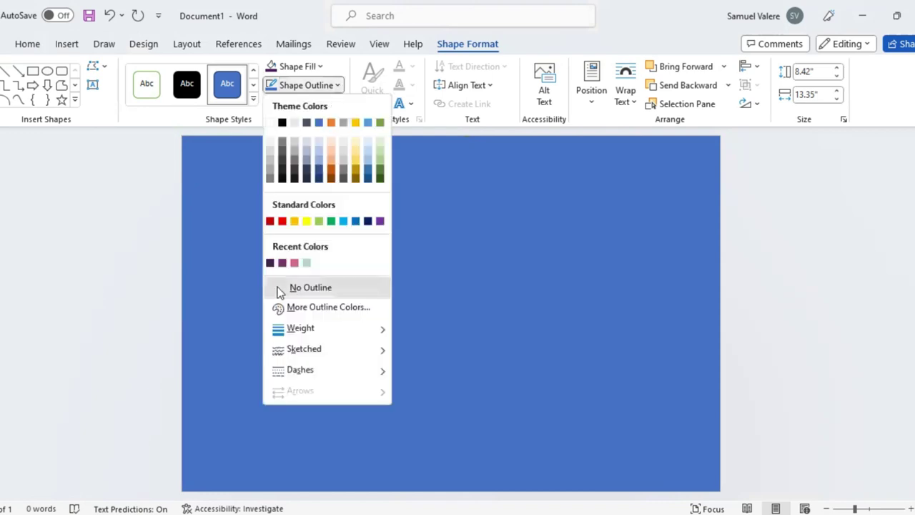
{"action": "left_click", "coordinate": [280, 288]}
{"action": "left_click", "coordinate": [320, 66]}
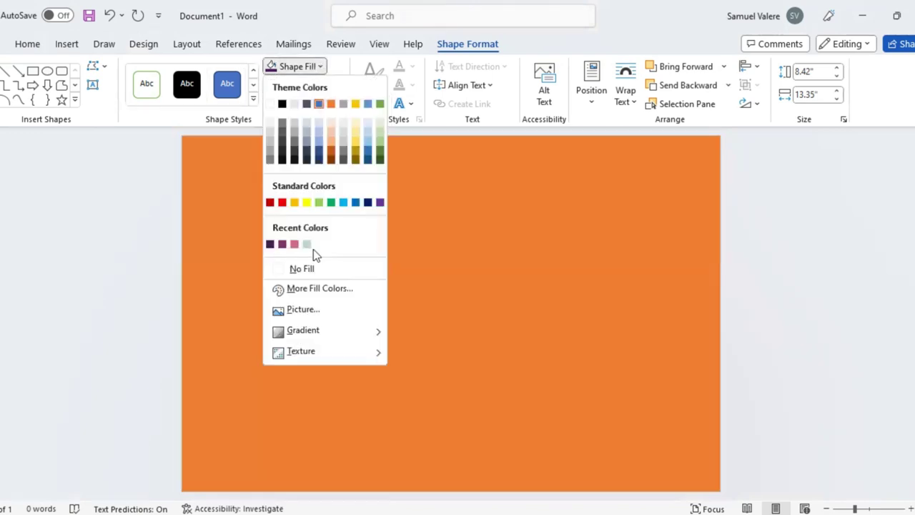
{"action": "left_click", "coordinate": [206, 169]}
{"action": "left_click", "coordinate": [32, 71]}
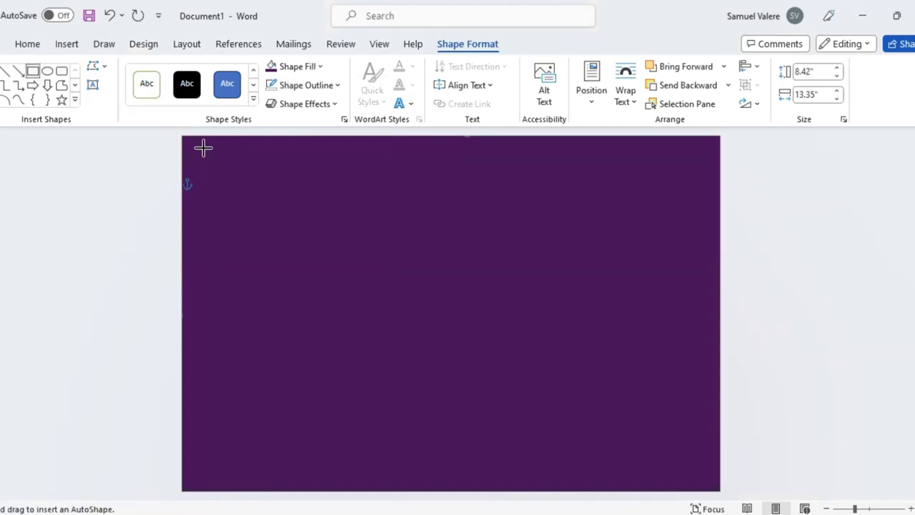
- Draw a tall rectangle at the page's left edge, stretched to the page bottom
{"action": "left_click_drag", "start_coordinate": [204, 149], "coordinate": [335, 502]}
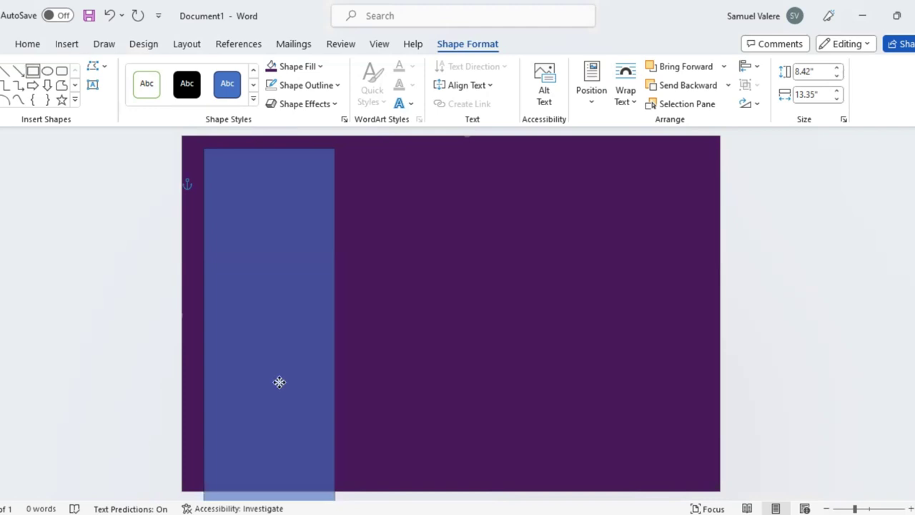
{"action": "left_click_drag", "start_coordinate": [277, 377], "coordinate": [276, 376]}
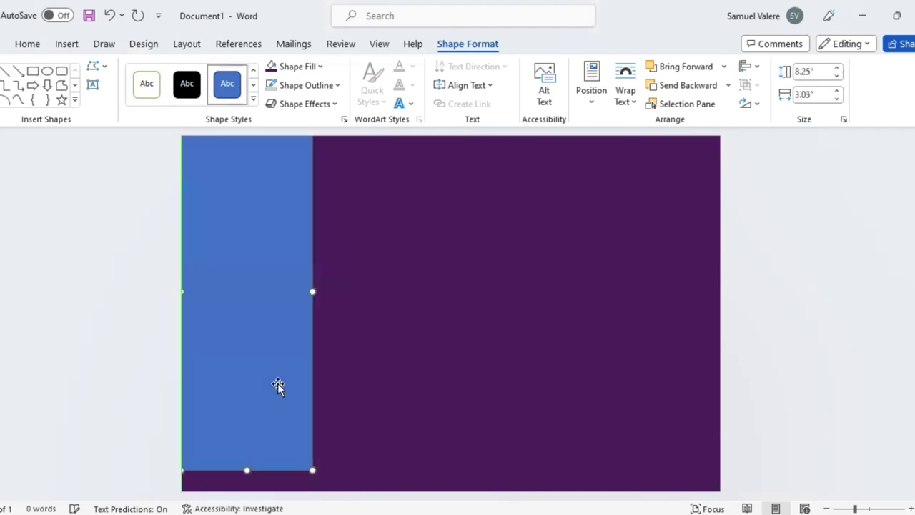
{"action": "left_click_drag", "start_coordinate": [245, 477], "coordinate": [245, 501]}
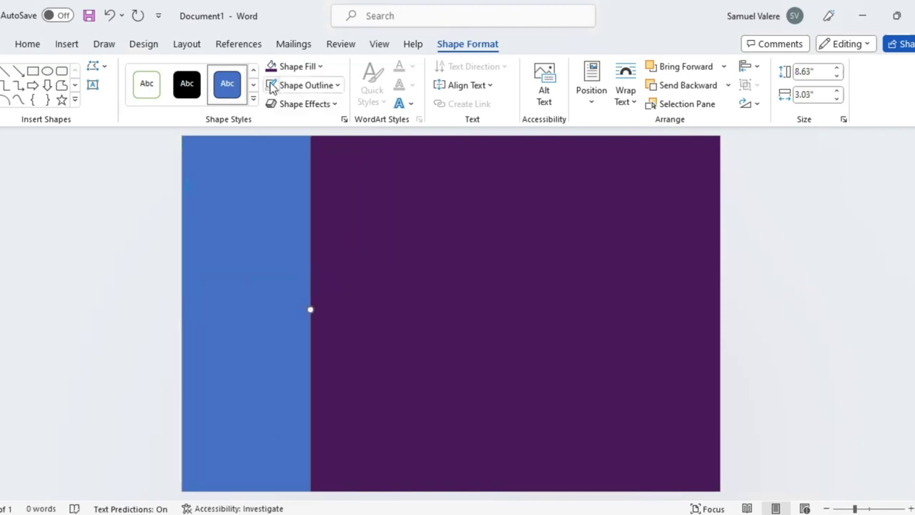
- Fill the left strip light teal
{"action": "left_click", "coordinate": [320, 68]}
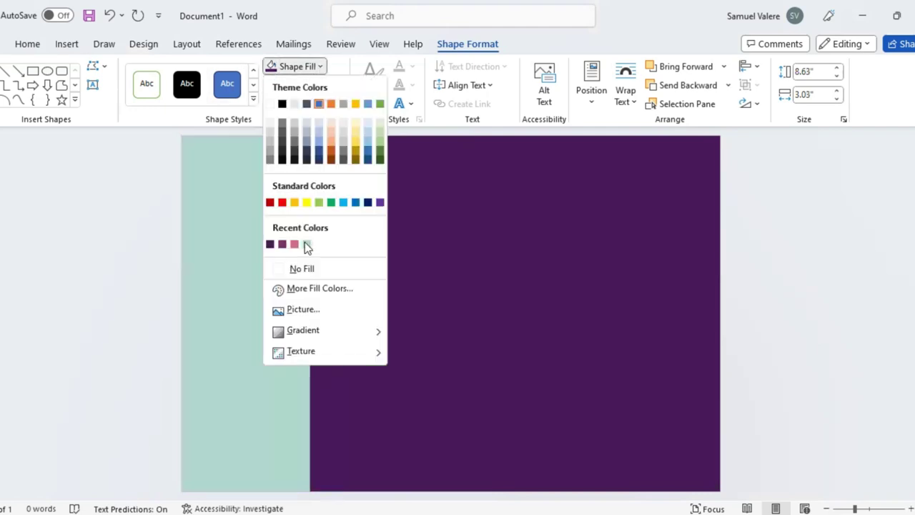
{"action": "left_click", "coordinate": [307, 246]}
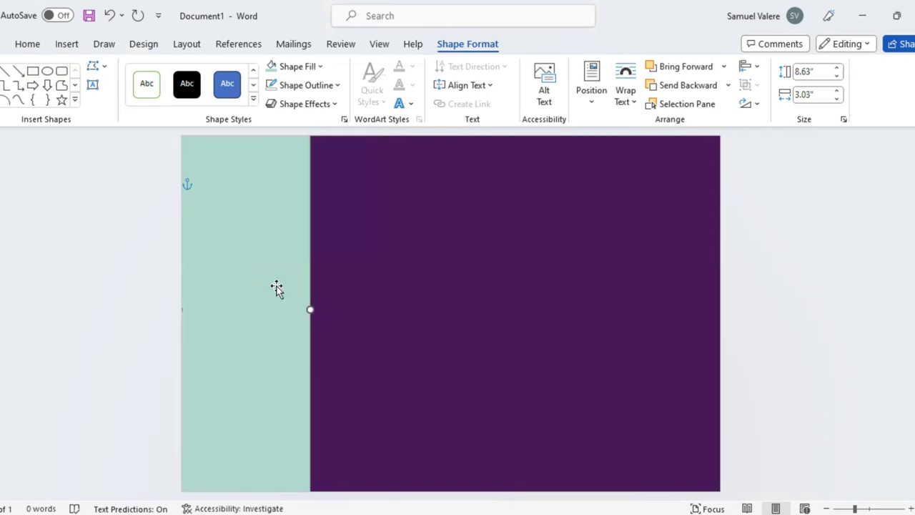
{"action": "left_click_drag", "start_coordinate": [289, 303], "coordinate": [287, 301]}
{"action": "key", "text": "ctrl+z"}
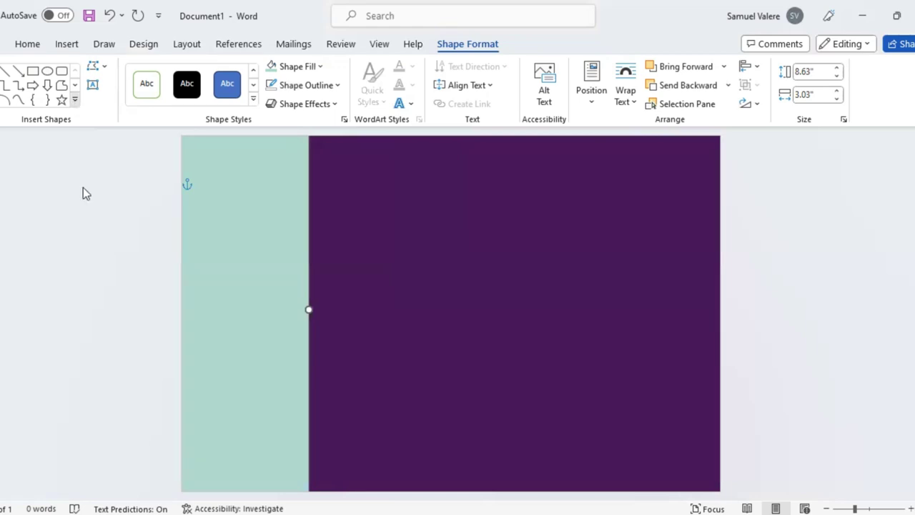
- Draw a pentagon arrow shape and rotate it to point upward
{"action": "scroll", "coordinate": [85, 213], "scroll_direction": "down", "scroll_amount": 2}
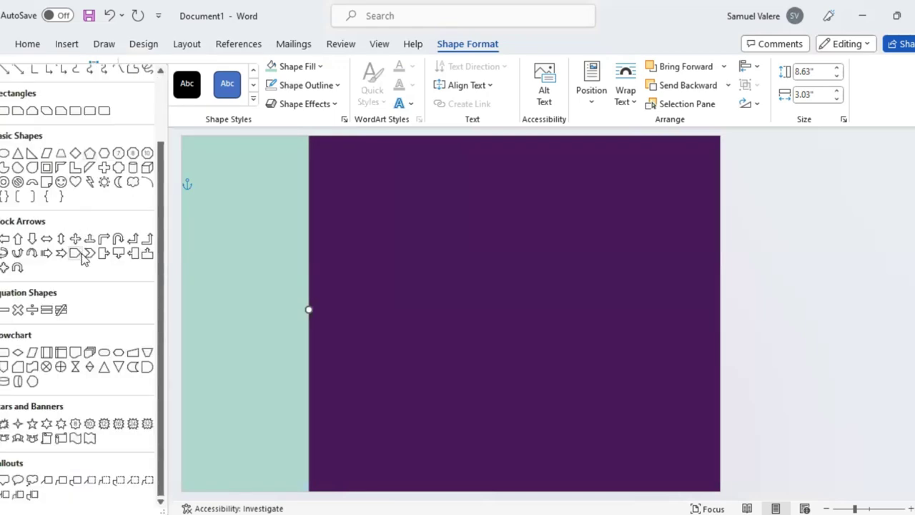
{"action": "left_click_drag", "start_coordinate": [284, 305], "coordinate": [407, 374]}
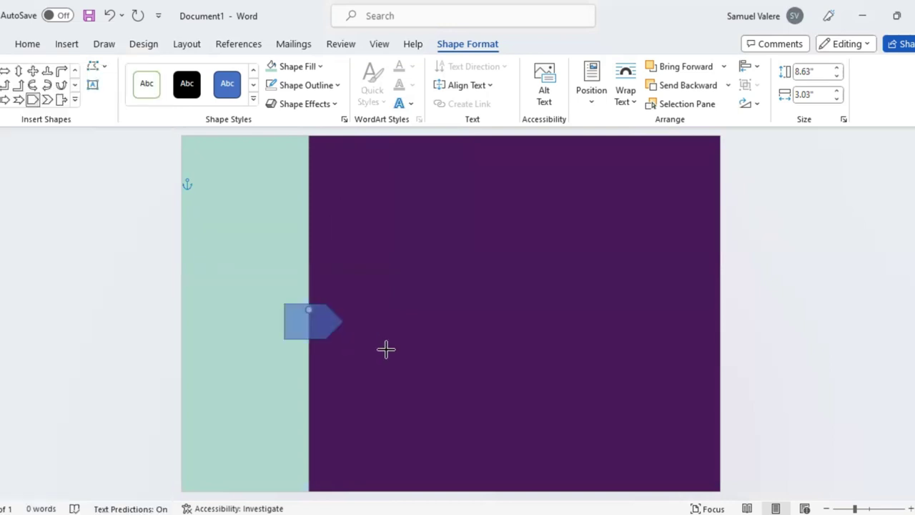
{"action": "left_click_drag", "start_coordinate": [486, 400], "coordinate": [506, 398]}
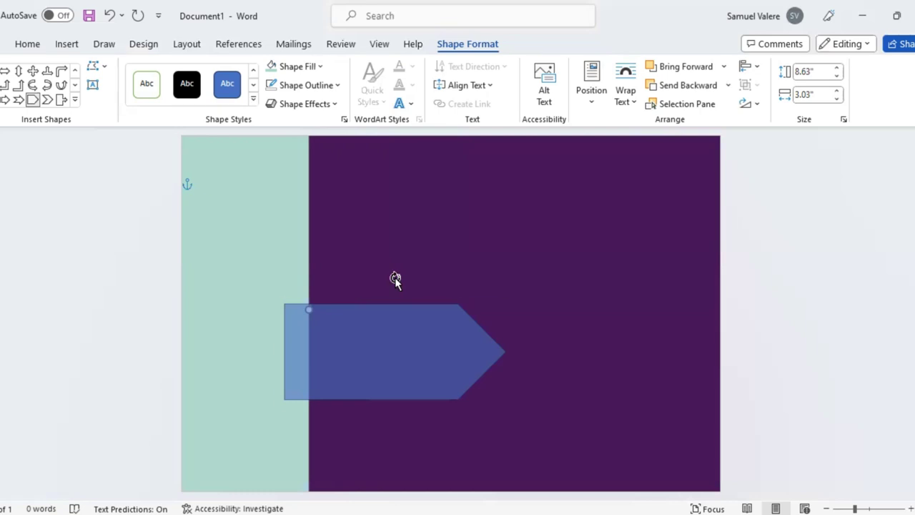
{"action": "left_click_drag", "start_coordinate": [395, 279], "coordinate": [431, 289]}
{"action": "mouse_move", "coordinate": [337, 307]}
{"action": "left_mouse_down"}
{"action": "mouse_move", "coordinate": [311, 352]}
{"action": "mouse_move", "coordinate": [321, 351]}
{"action": "mouse_move", "coordinate": [330, 373]}
{"action": "left_mouse_up"}
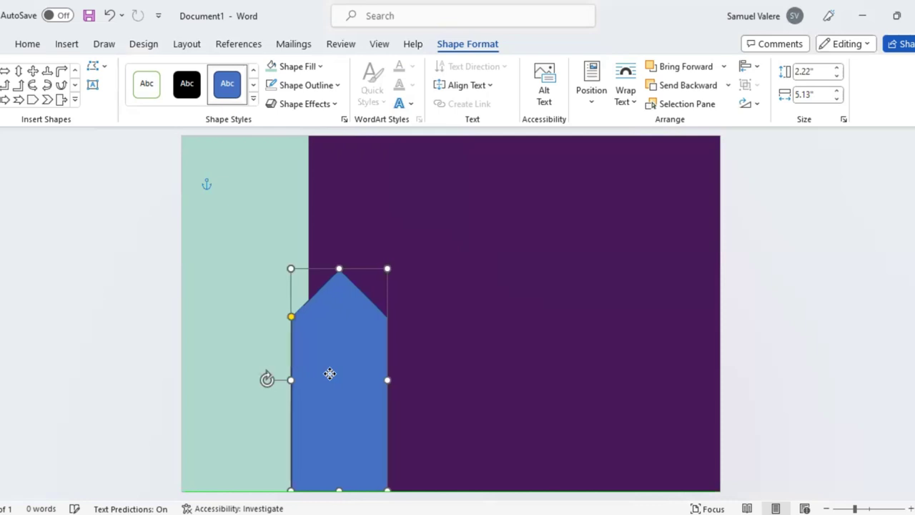
- Position and shorten the arrow at the page bottom, aligned with the teal/purple boundary
{"action": "left_click_drag", "start_coordinate": [344, 270], "coordinate": [335, 292]}
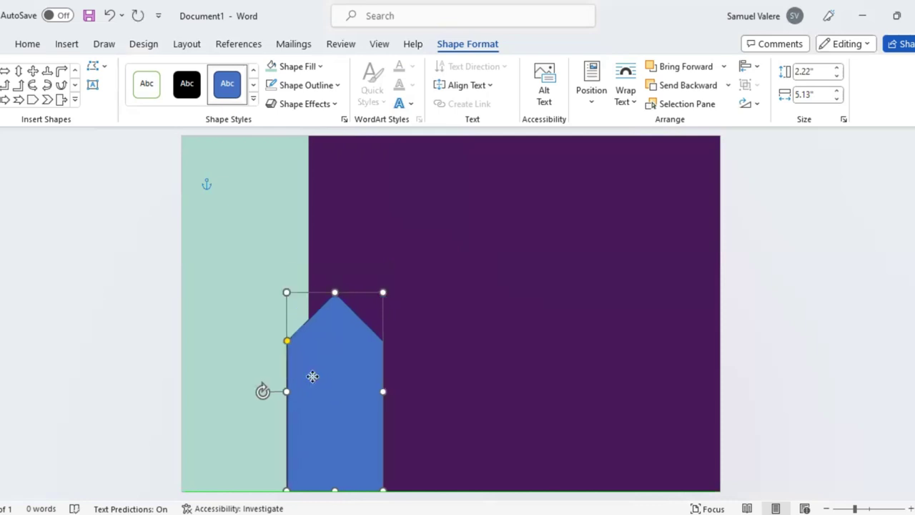
{"action": "left_click_drag", "start_coordinate": [323, 377], "coordinate": [313, 376]}
{"action": "left_click_drag", "start_coordinate": [310, 295], "coordinate": [310, 323]}
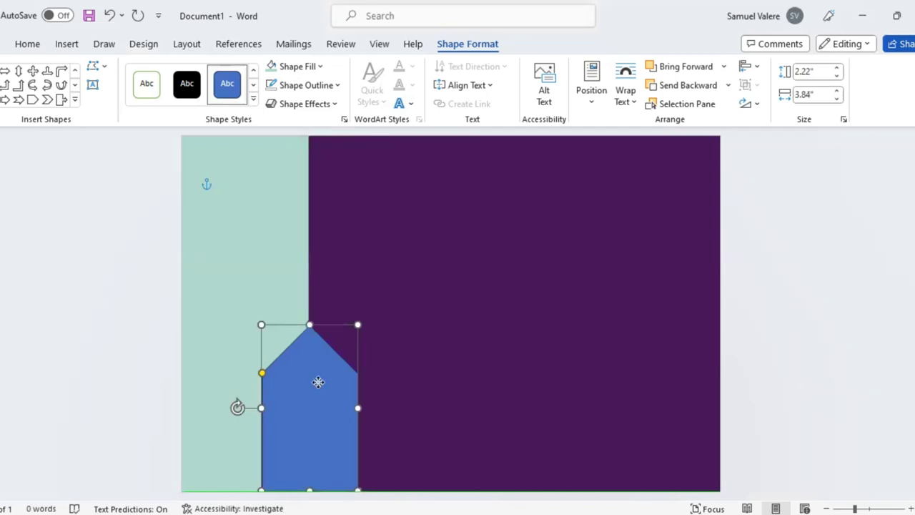
{"action": "left_click_drag", "start_coordinate": [319, 382], "coordinate": [317, 381]}
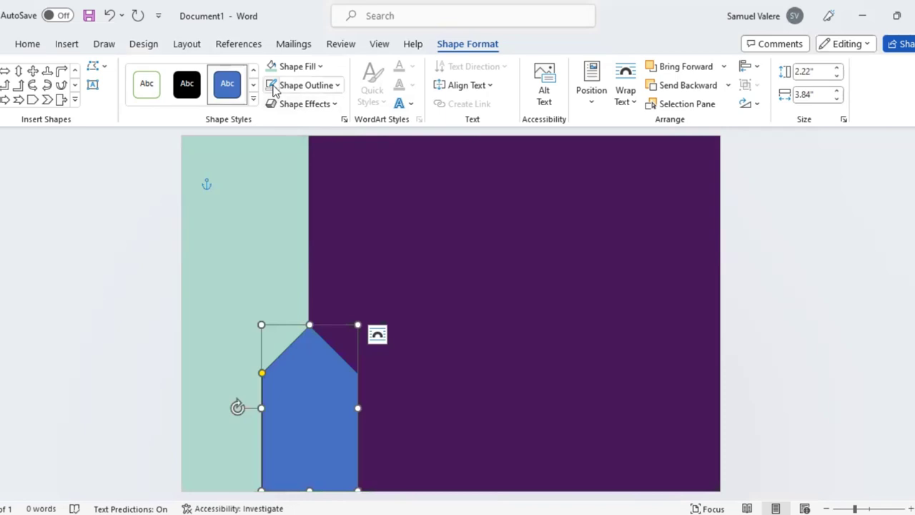
- Fill the pentagon plum purple
{"action": "left_click", "coordinate": [322, 67]}
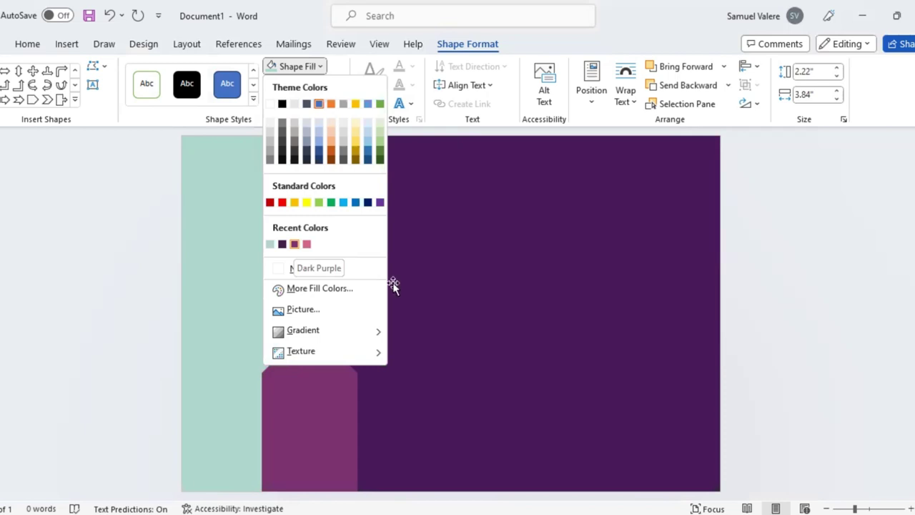
{"action": "left_click", "coordinate": [320, 397]}
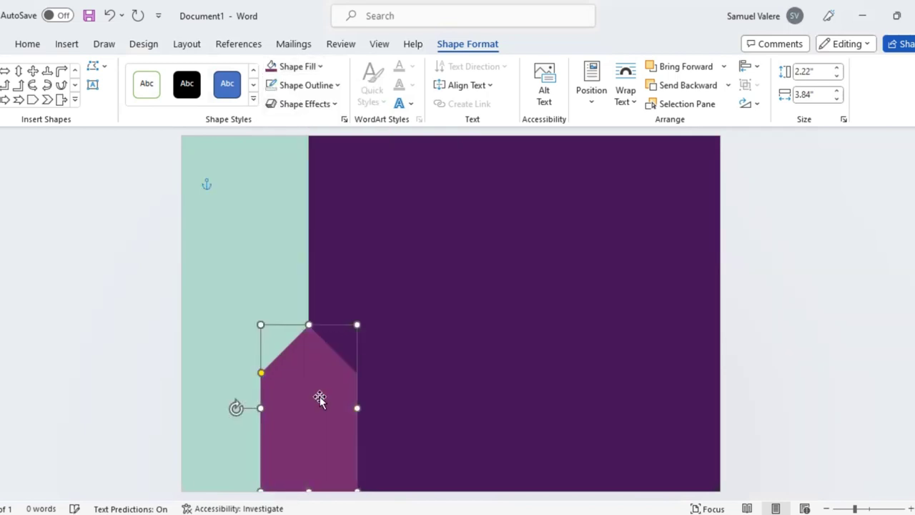
{"action": "left_click", "coordinate": [447, 355]}
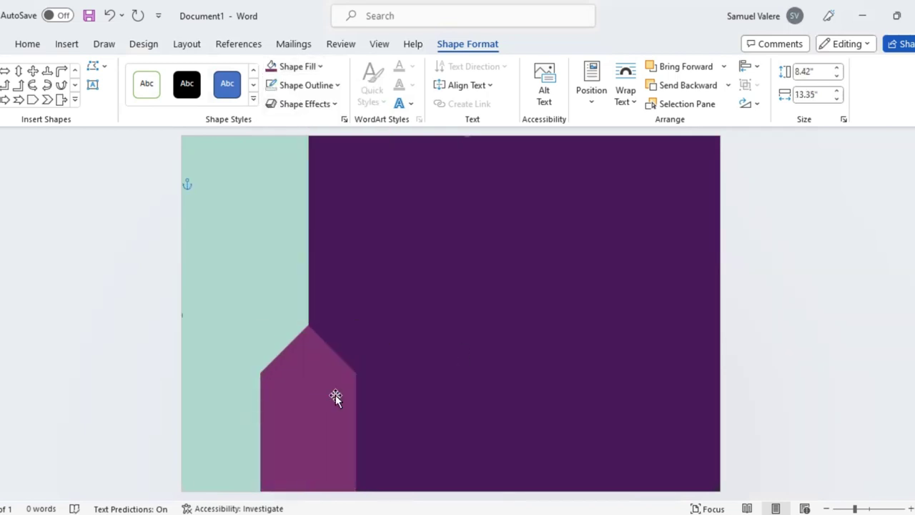
{"action": "left_click", "coordinate": [325, 394]}
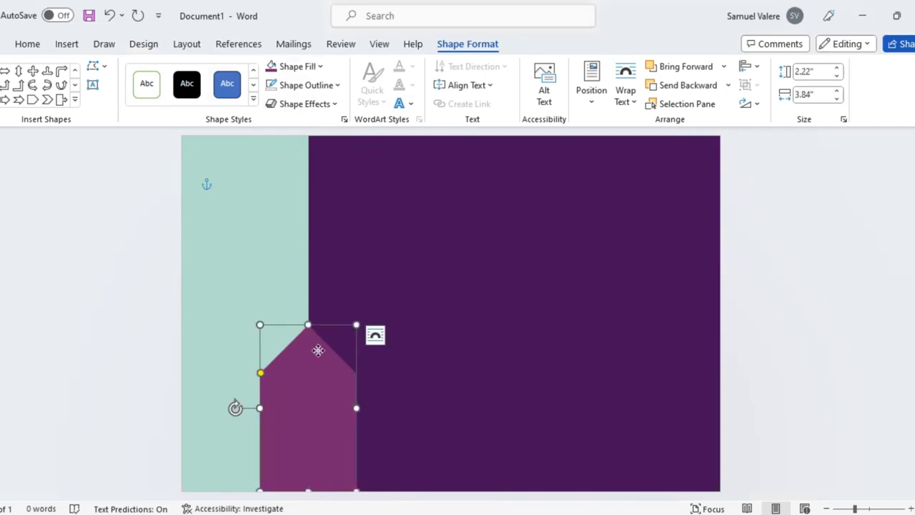
- Add a flipped, point-down copy of the pentagon at the page top and shorten it slightly
{"action": "left_click_drag", "start_coordinate": [307, 306], "coordinate": [305, 296]}
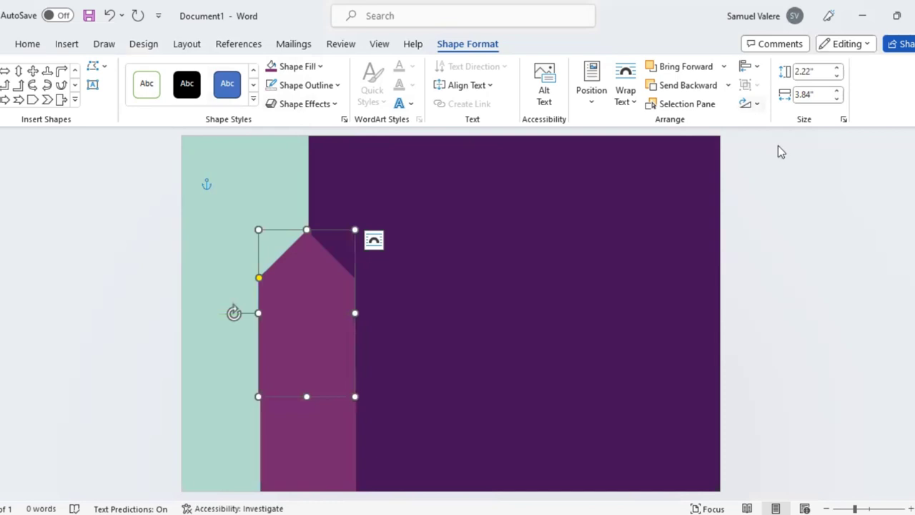
{"action": "left_click", "coordinate": [748, 104]}
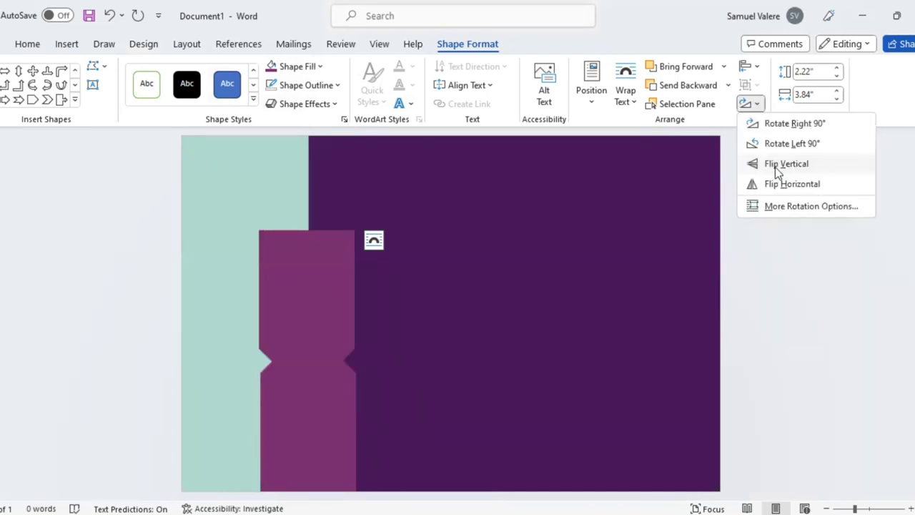
{"action": "left_click_drag", "start_coordinate": [319, 286], "coordinate": [323, 202]}
{"action": "key", "text": "Up"}
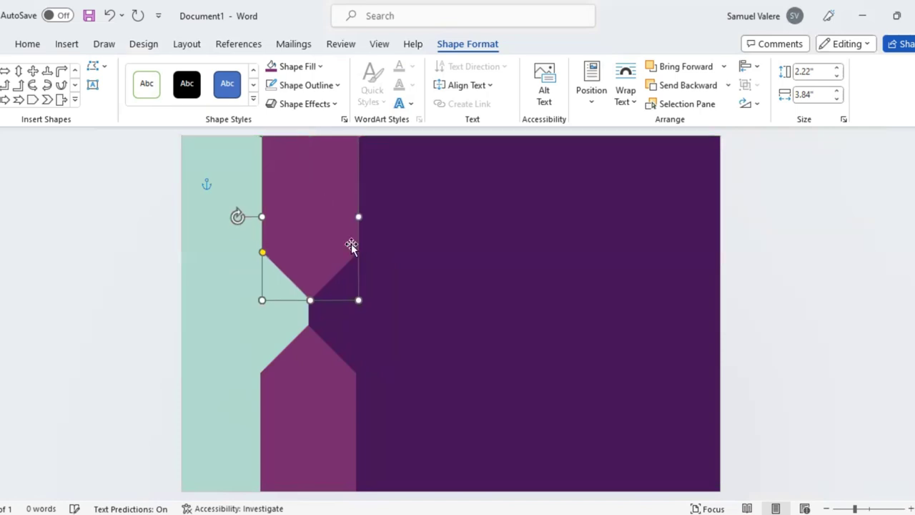
{"action": "key", "text": "Up"}
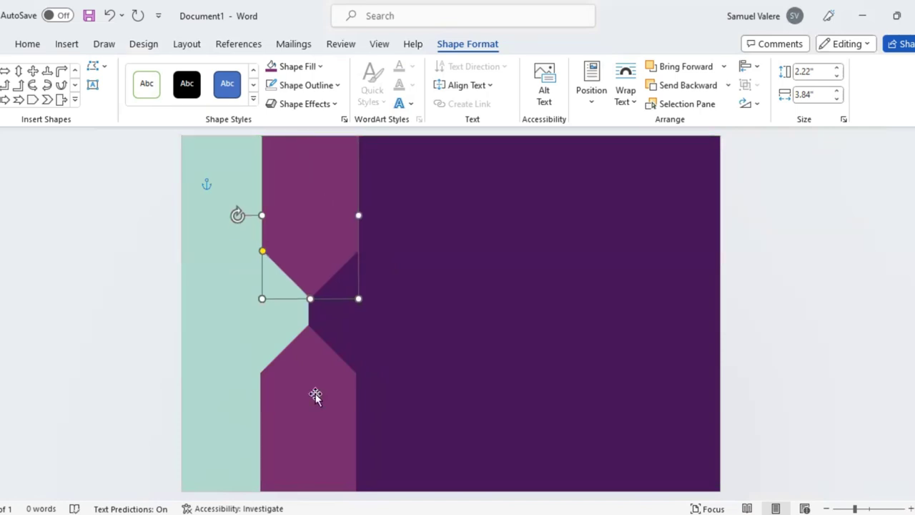
{"action": "left_click", "coordinate": [315, 393]}
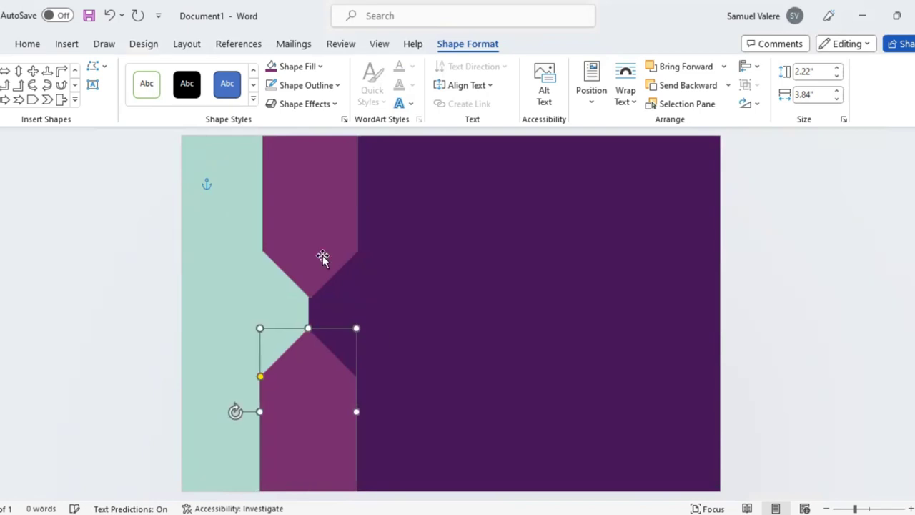
{"action": "left_click", "coordinate": [315, 222]}
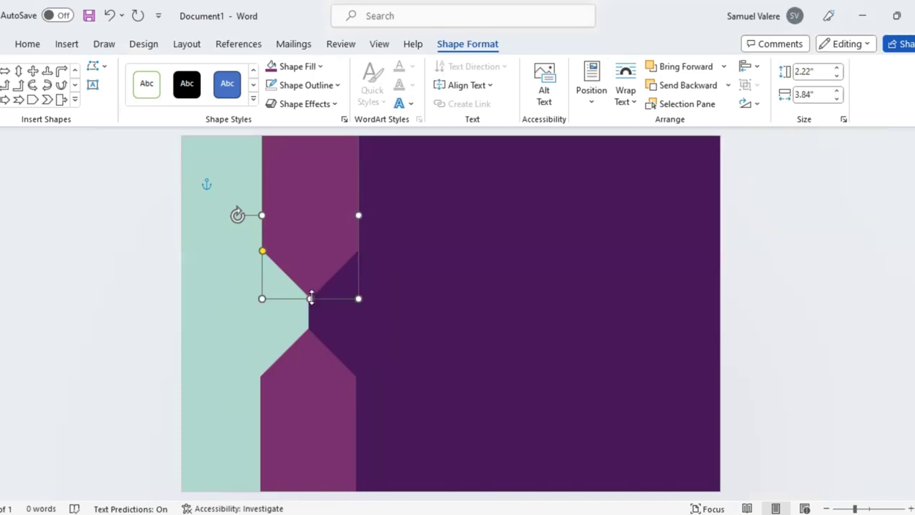
{"action": "left_click_drag", "start_coordinate": [311, 295], "coordinate": [310, 283]}
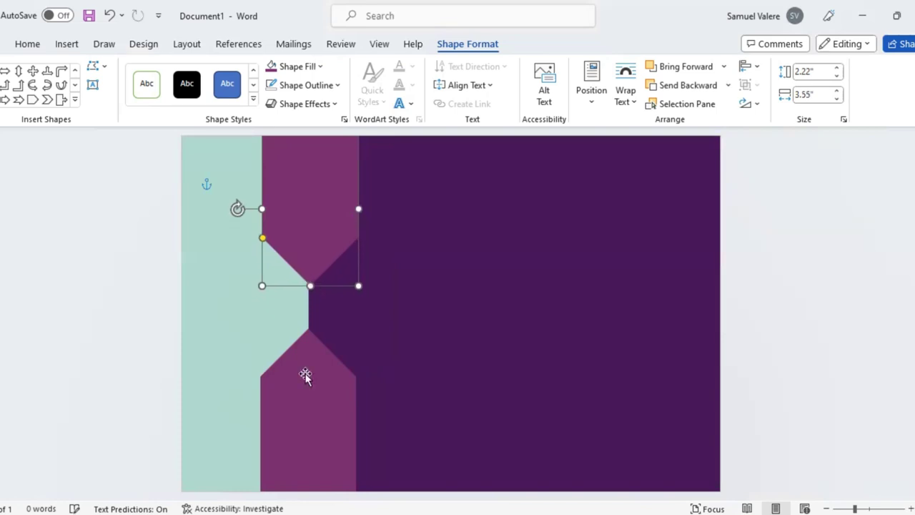
- Nudge the lower chevron down and the upper chevron left so their points line up
{"action": "left_click", "coordinate": [307, 330]}
{"action": "left_click_drag", "start_coordinate": [307, 330], "coordinate": [306, 337]}
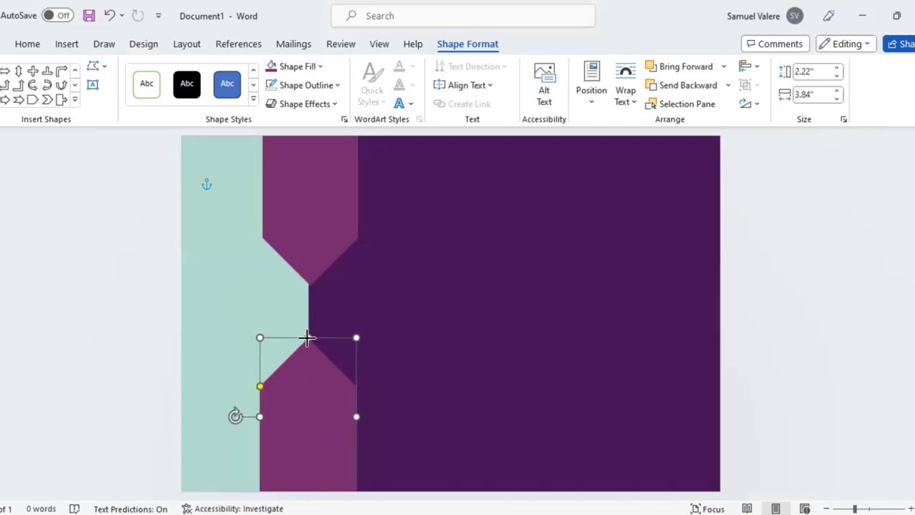
{"action": "left_click", "coordinate": [324, 250]}
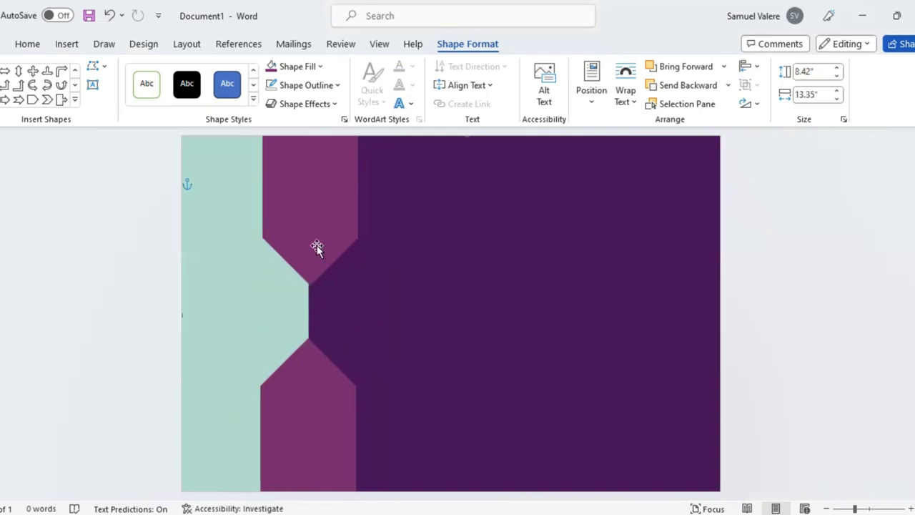
{"action": "left_click", "coordinate": [317, 246]}
{"action": "key", "text": "Left"}
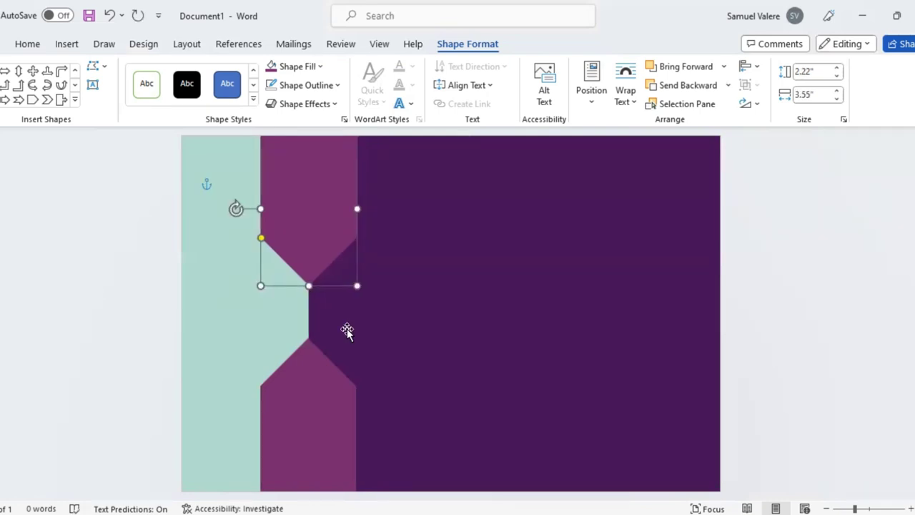
{"action": "left_click", "coordinate": [347, 331]}
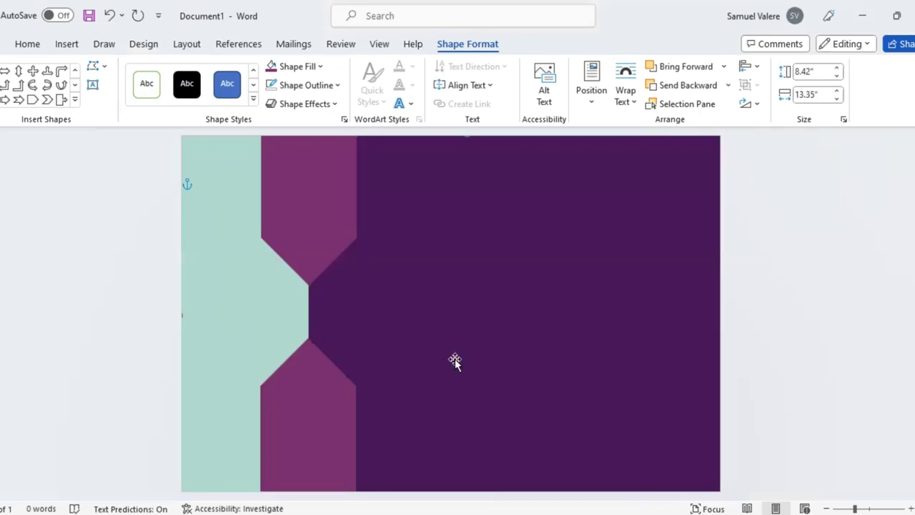
- Draw a wide text box near the top of the purple panel and type 'Certificate'
{"action": "left_click", "coordinate": [92, 86]}
{"action": "left_click_drag", "start_coordinate": [389, 170], "coordinate": [590, 191]}
{"action": "left_click_drag", "start_coordinate": [647, 203], "coordinate": [651, 203]}
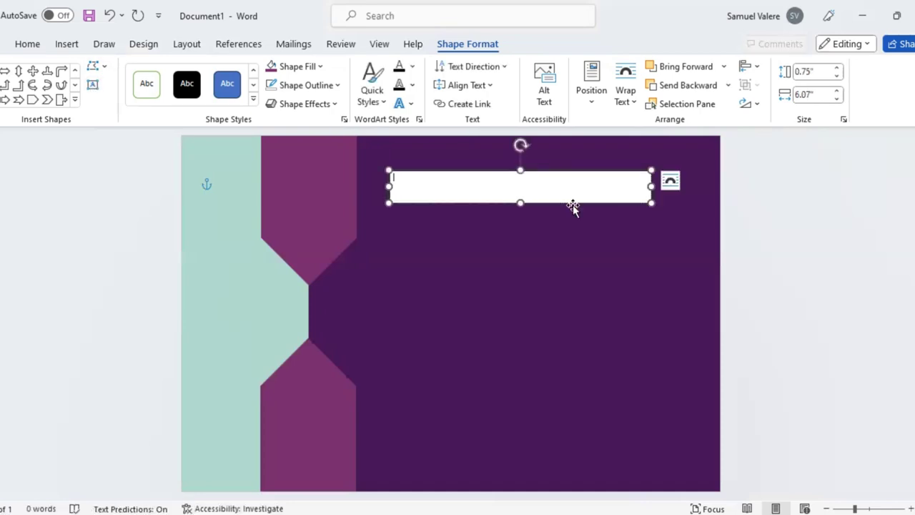
{"action": "type", "text": "Certifi"}
{"action": "type", "text": "cate"}
- Centre 'Certificate', set it to Old English Text MT and enlarge it to 48 pt
{"action": "double_click", "coordinate": [406, 179]}
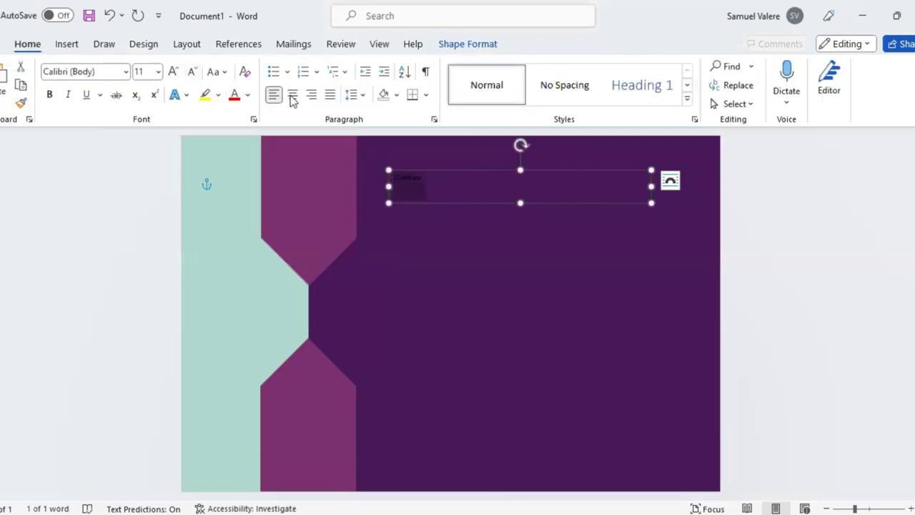
{"action": "key", "text": "ctrl+e"}
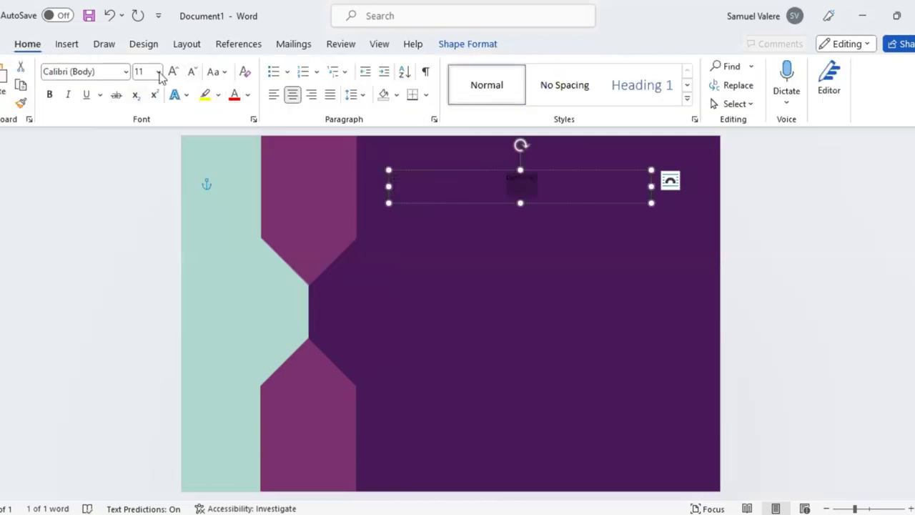
{"action": "left_click", "coordinate": [173, 72]}
{"action": "left_click", "coordinate": [173, 71]}
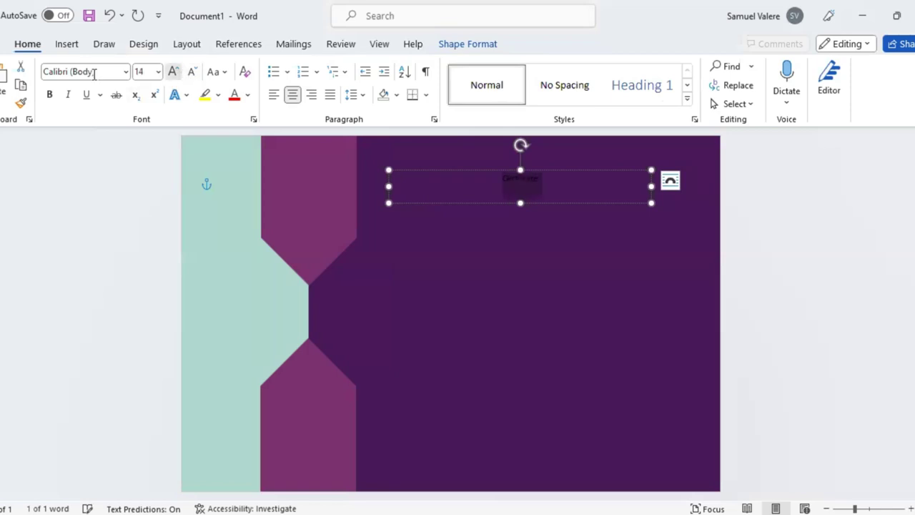
{"action": "left_click", "coordinate": [173, 71]}
{"action": "left_click", "coordinate": [174, 71]}
{"action": "left_click", "coordinate": [105, 72]}
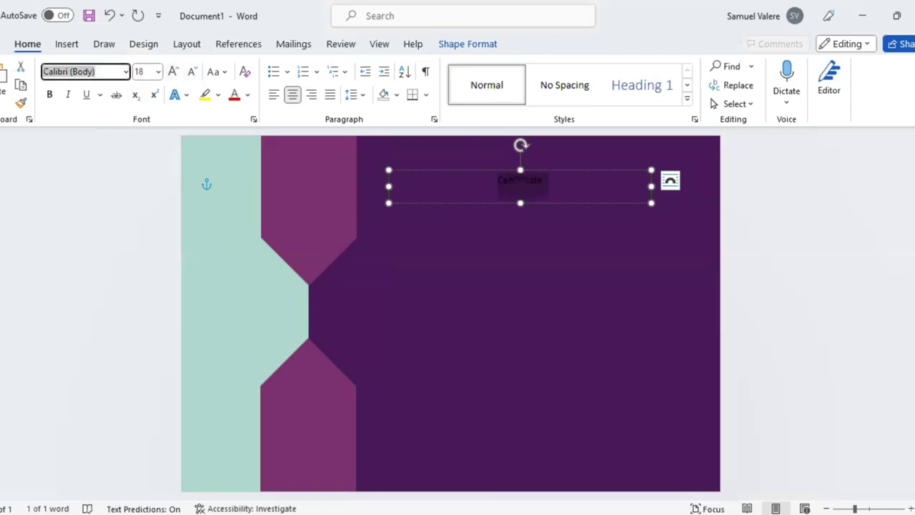
{"action": "type", "text": "Old English Text MT"}
{"action": "key", "text": "Return"}
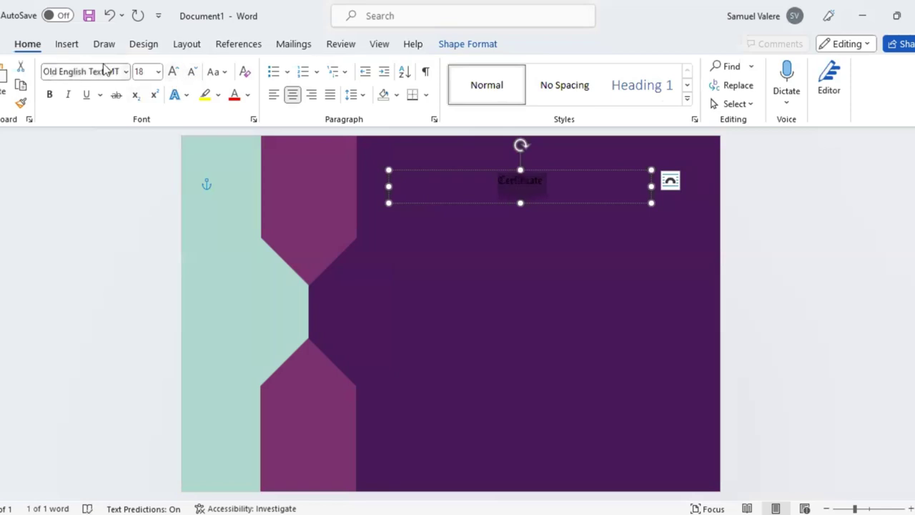
{"action": "left_click", "coordinate": [175, 71]}
{"action": "left_click", "coordinate": [175, 71]}
{"action": "left_click", "coordinate": [175, 71]}
{"action": "left_click", "coordinate": [175, 71]}
{"action": "left_click", "coordinate": [175, 71]}
{"action": "left_click", "coordinate": [175, 72]}
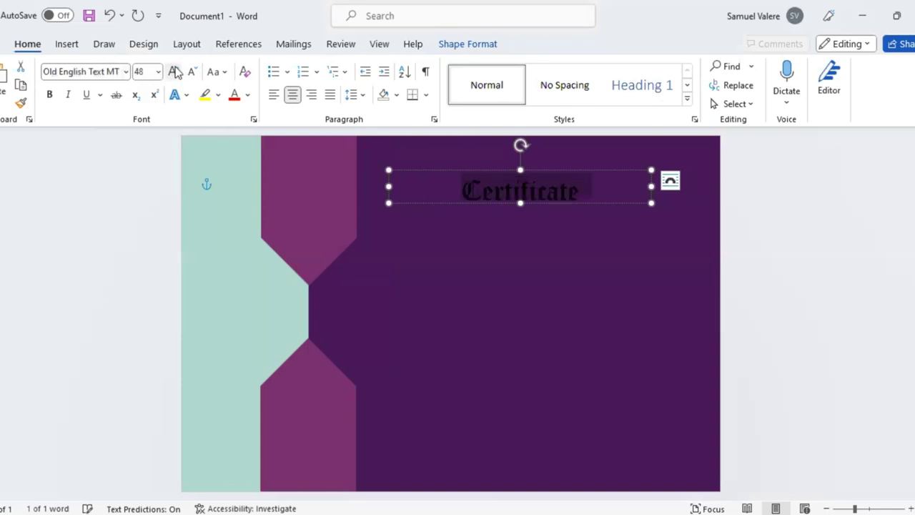
{"action": "left_click", "coordinate": [175, 72]}
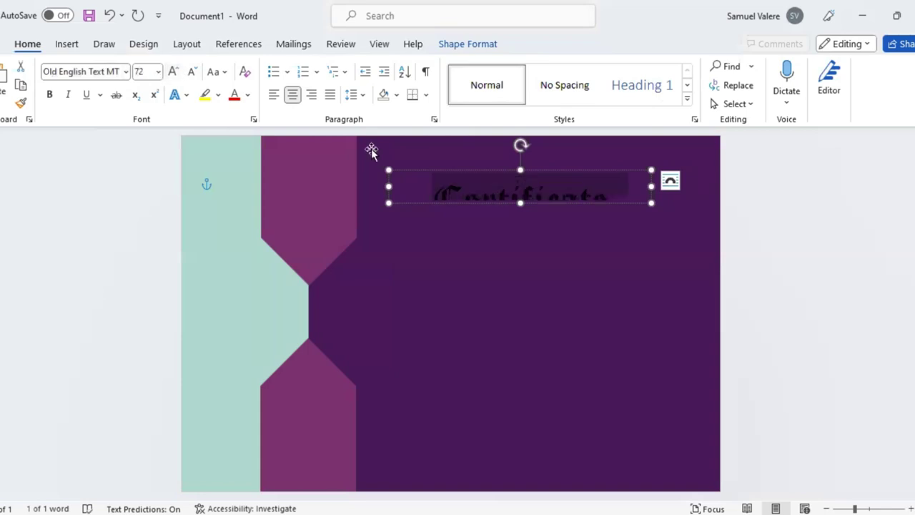
- Lengthen the text box and enlarge 'Certificate' to 80 pt
{"action": "left_click_drag", "start_coordinate": [520, 203], "coordinate": [521, 224]}
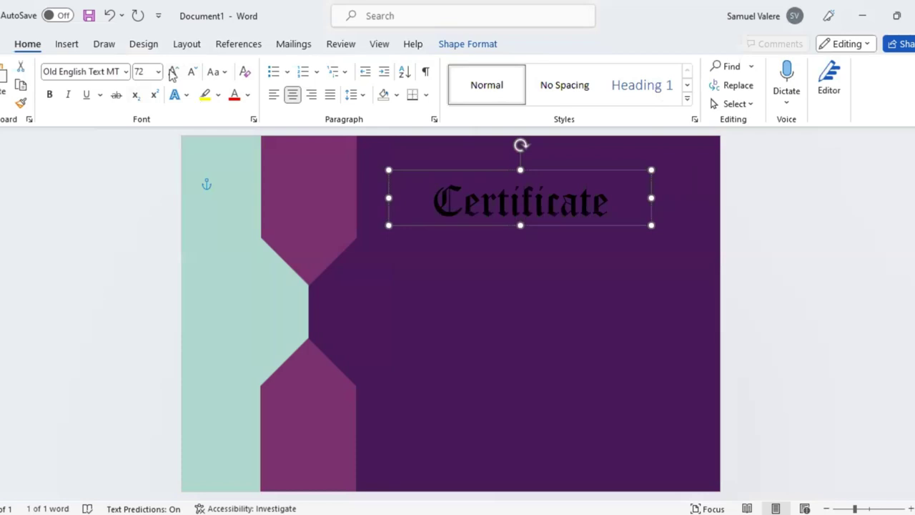
{"action": "key", "text": "ctrl+shift+period"}
{"action": "left_click", "coordinate": [508, 205]}
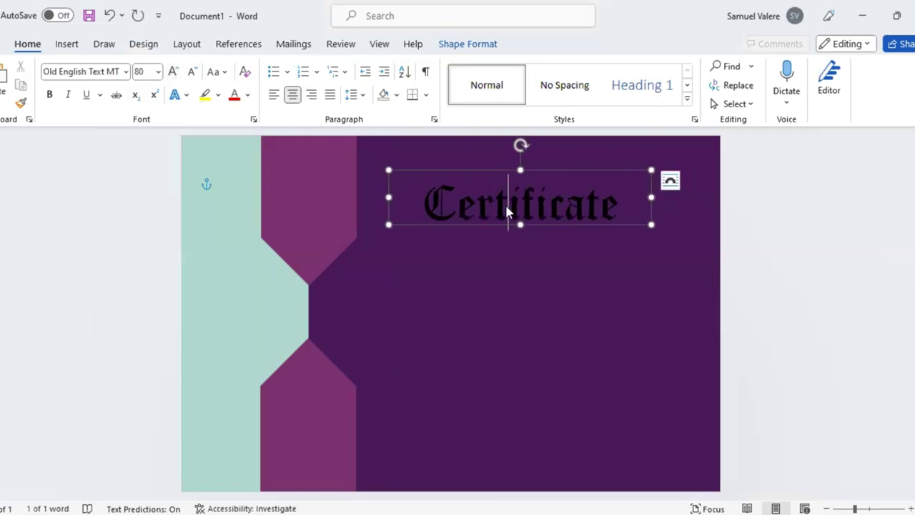
- Expand the title's character spacing by 2 pt in the Font dialog
{"action": "left_click", "coordinate": [252, 118]}
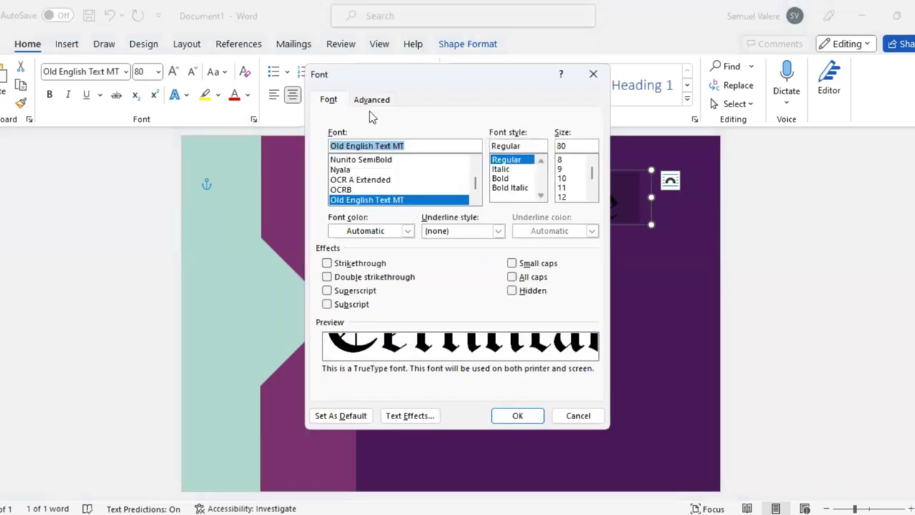
{"action": "left_click", "coordinate": [372, 100]}
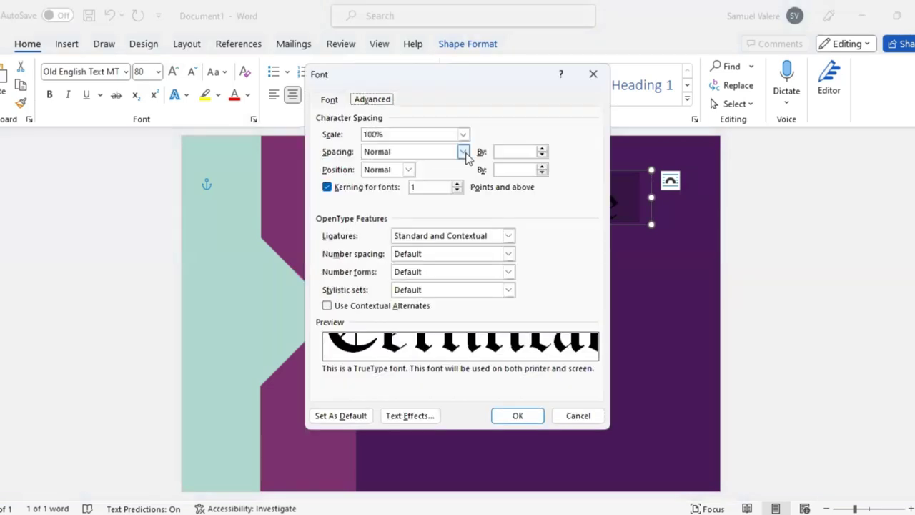
{"action": "left_click", "coordinate": [465, 153]}
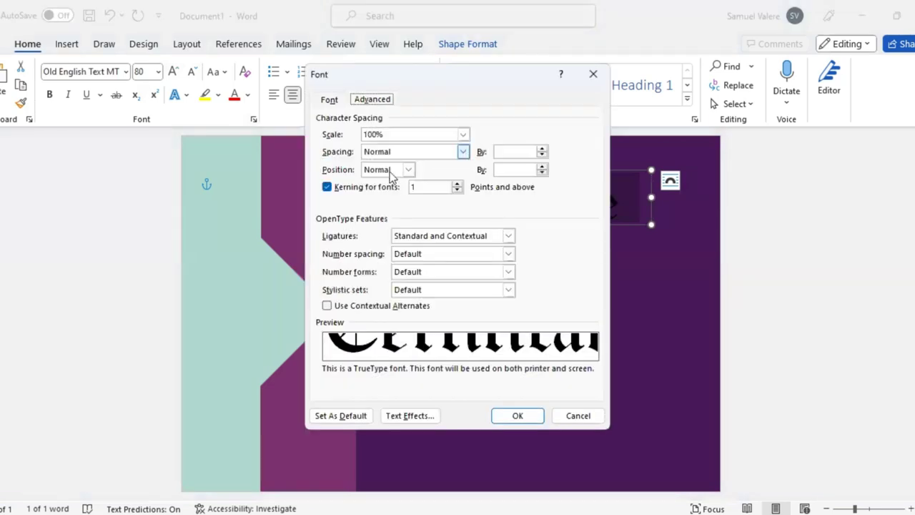
{"action": "left_click", "coordinate": [501, 153]}
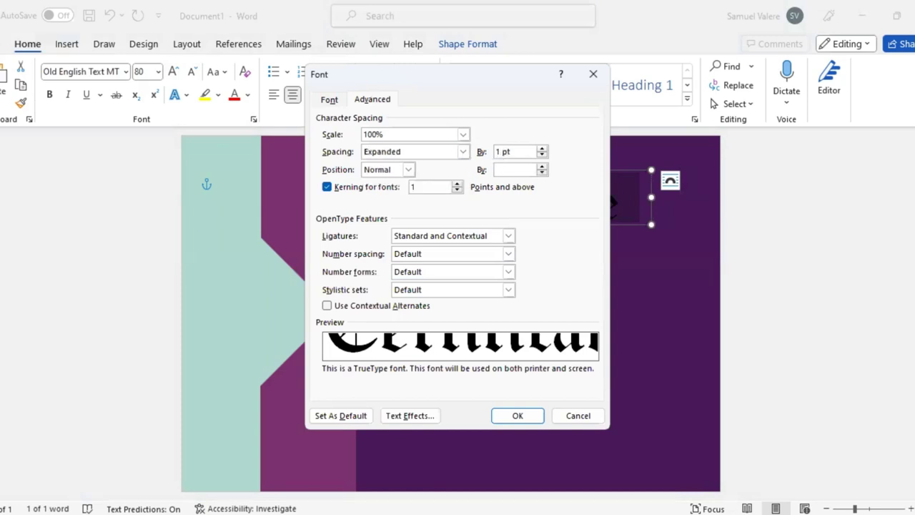
{"action": "key", "text": "BackSpace"}
{"action": "type", "text": "2"}
{"action": "key", "text": "Return"}
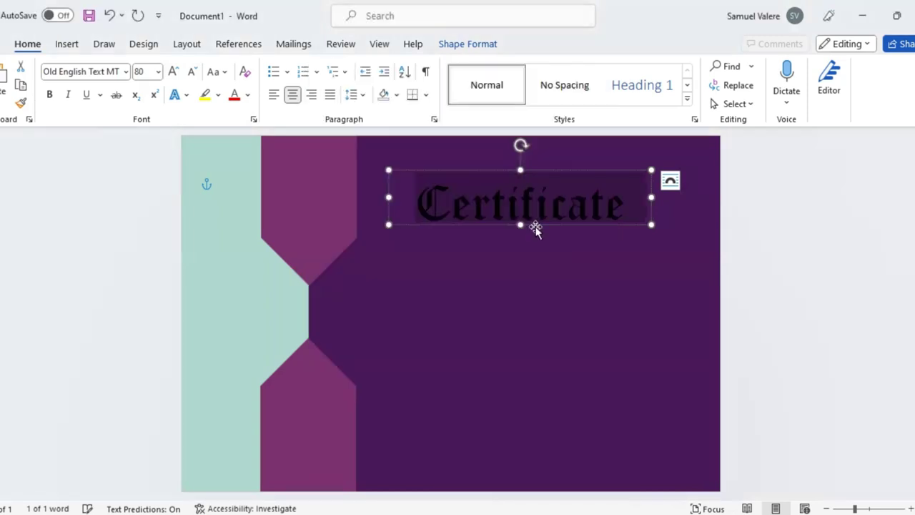
- Move the Certificate text box up to the top of the panel
{"action": "left_click_drag", "start_coordinate": [536, 228], "coordinate": [533, 195]}
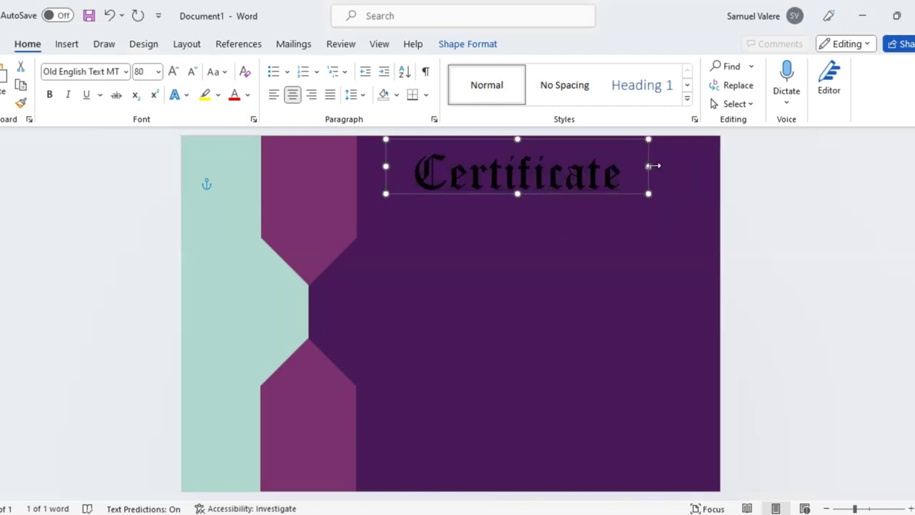
{"action": "left_click_drag", "start_coordinate": [653, 166], "coordinate": [638, 168]}
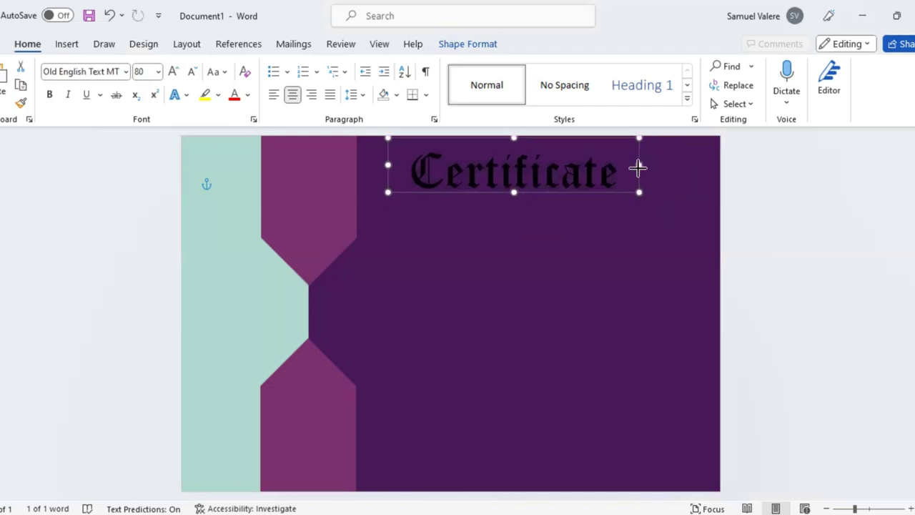
{"action": "left_click_drag", "start_coordinate": [551, 192], "coordinate": [568, 191]}
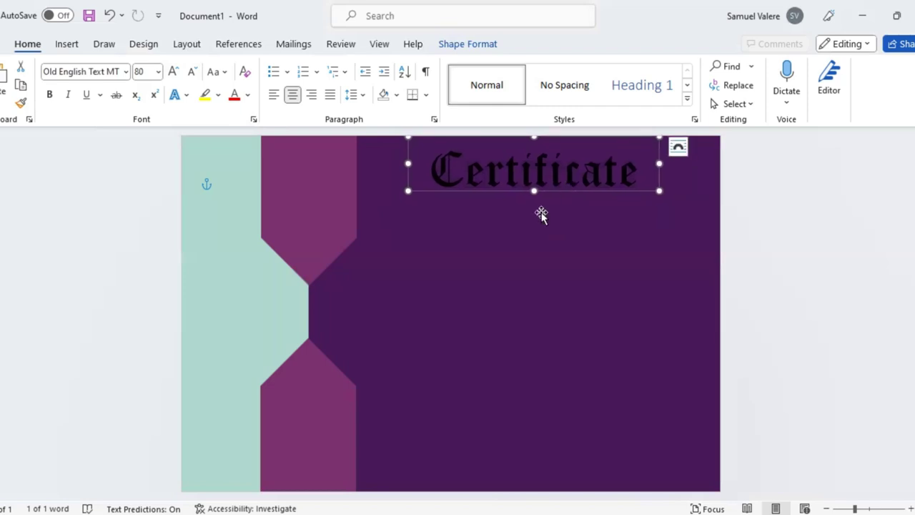
- Colour the word 'Certificate' light teal
{"action": "double_click", "coordinate": [535, 165]}
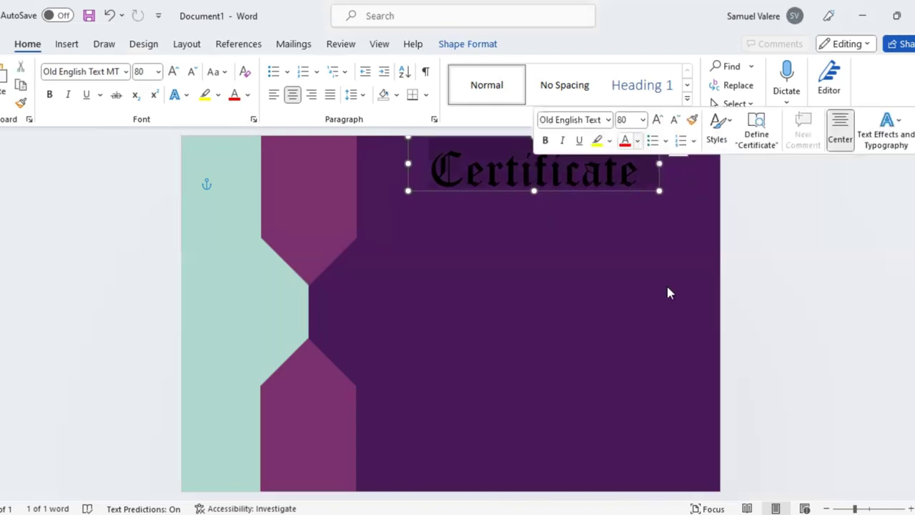
{"action": "left_click", "coordinate": [637, 141]}
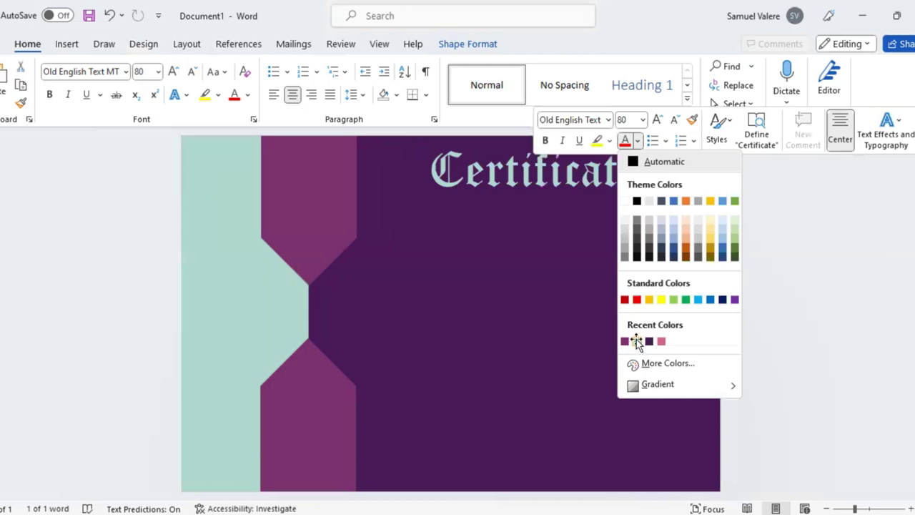
{"action": "left_click", "coordinate": [637, 341]}
{"action": "left_click", "coordinate": [508, 195]}
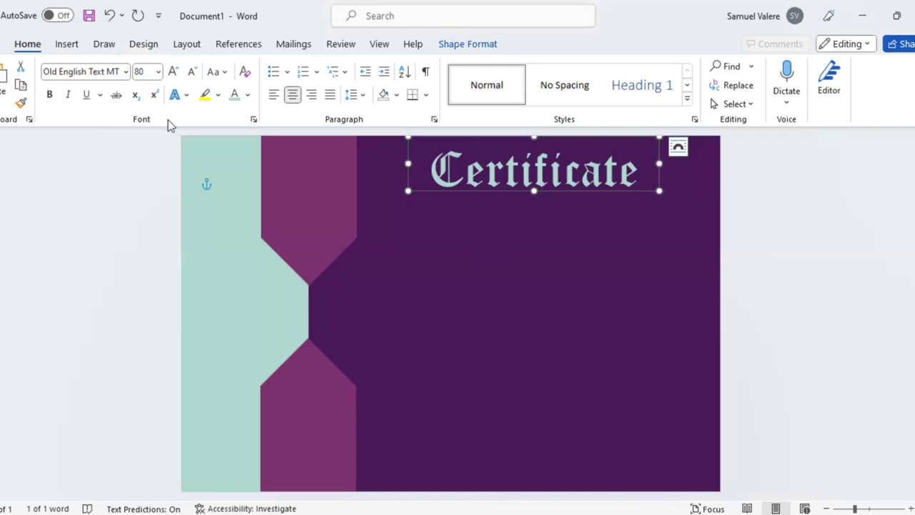
- Draw a text box below the title, type 'of Appreciation' and select the line
{"action": "left_click", "coordinate": [76, 52]}
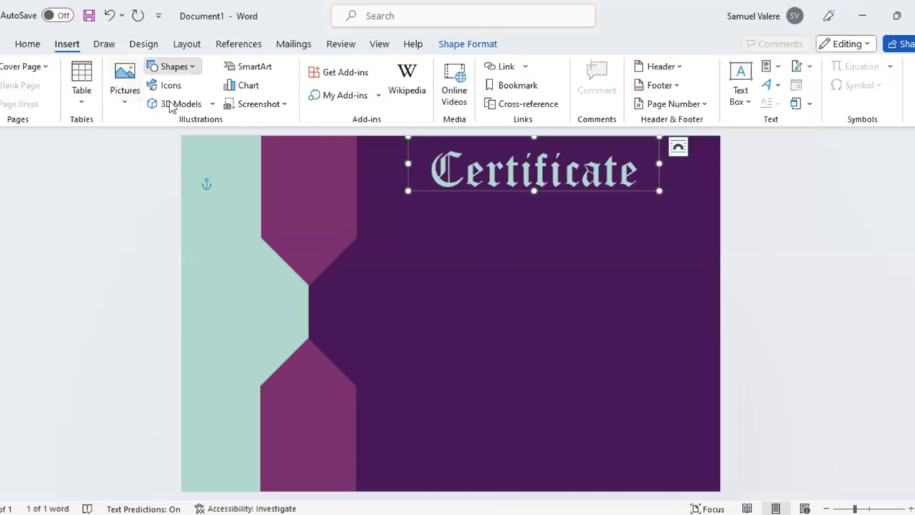
{"action": "left_click_drag", "start_coordinate": [440, 216], "coordinate": [624, 243]}
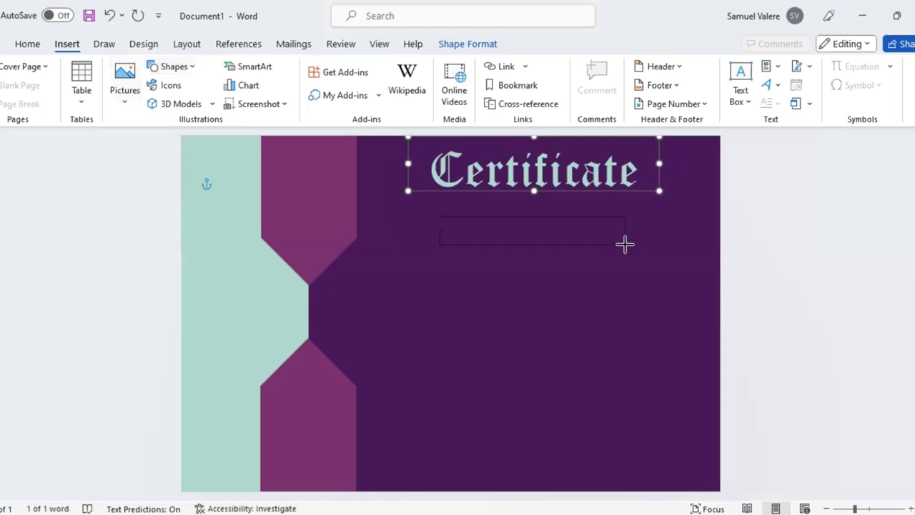
{"action": "left_click", "coordinate": [481, 228]}
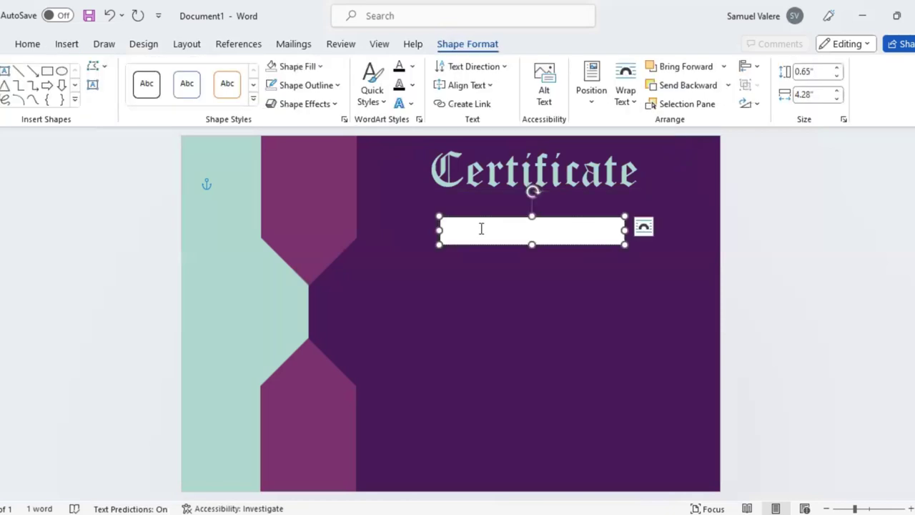
{"action": "type", "text": "o"}
{"action": "type", "text": "f Appreciation"}
{"action": "double_click", "coordinate": [475, 224]}
{"action": "triple_click", "coordinate": [476, 228]}
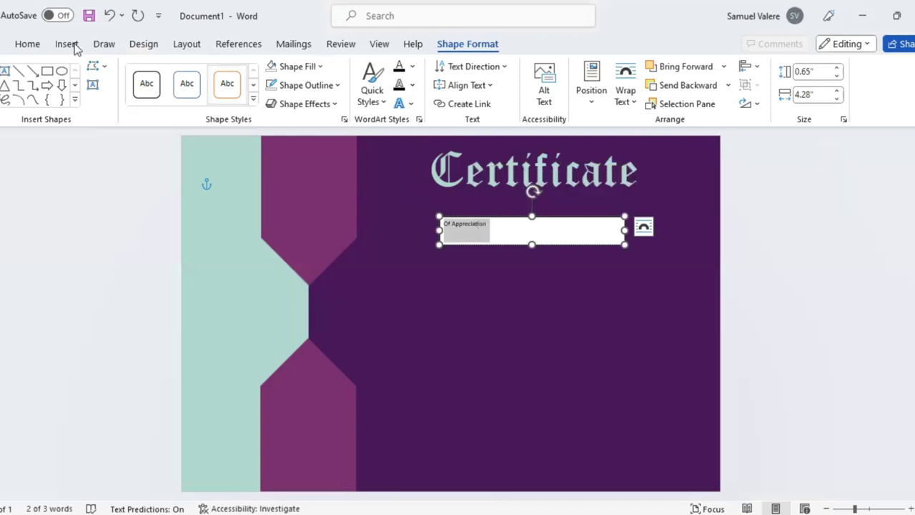
- Make the box transparent and set OF APPRECIATION centred, bold, 18 pt
{"action": "left_click", "coordinate": [272, 66]}
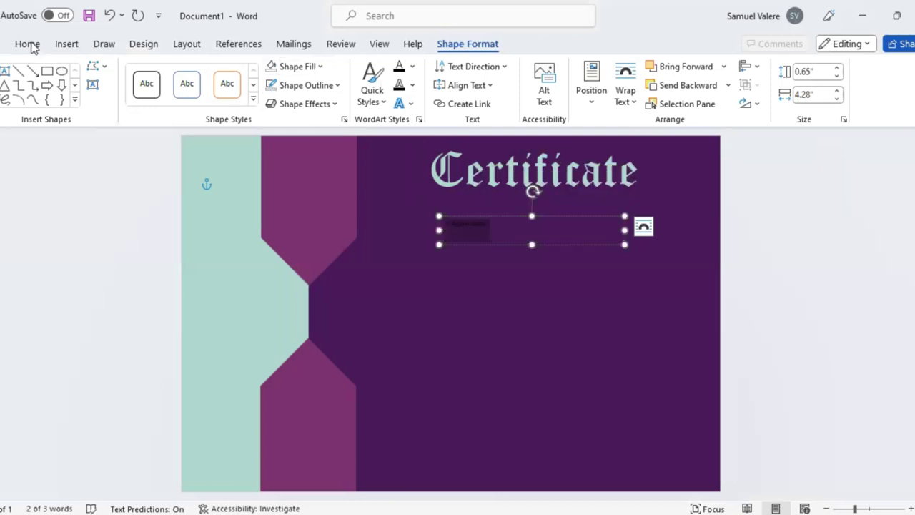
{"action": "left_click", "coordinate": [29, 44]}
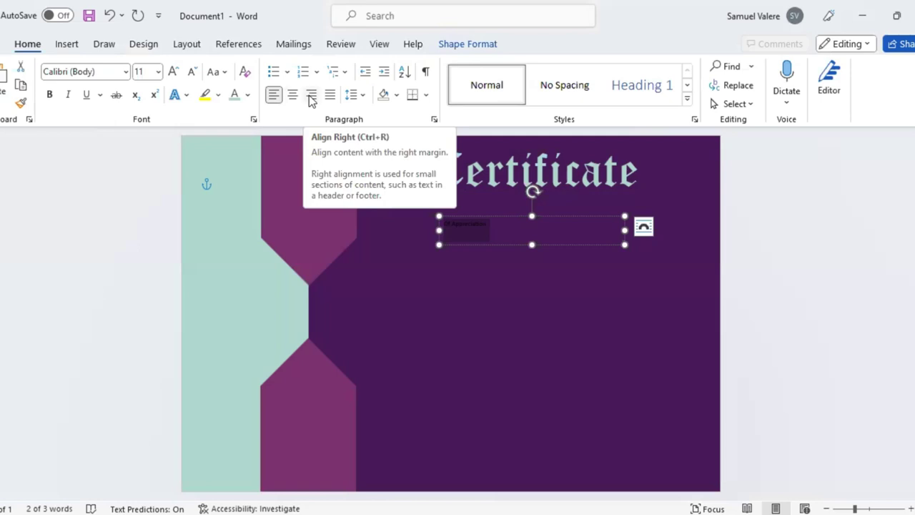
{"action": "left_click", "coordinate": [292, 95]}
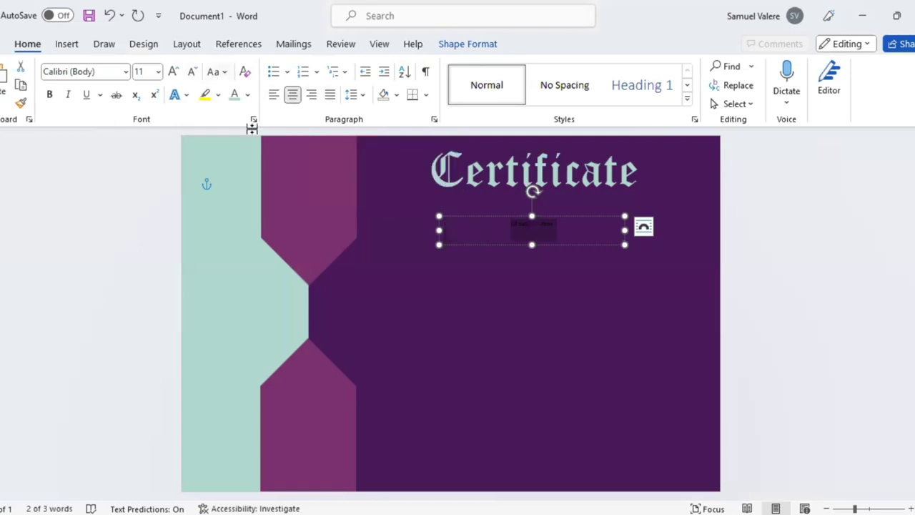
{"action": "left_click", "coordinate": [174, 74]}
{"action": "left_click", "coordinate": [174, 73]}
{"action": "left_click", "coordinate": [174, 74]}
{"action": "left_click", "coordinate": [174, 73]}
{"action": "left_click", "coordinate": [173, 73]}
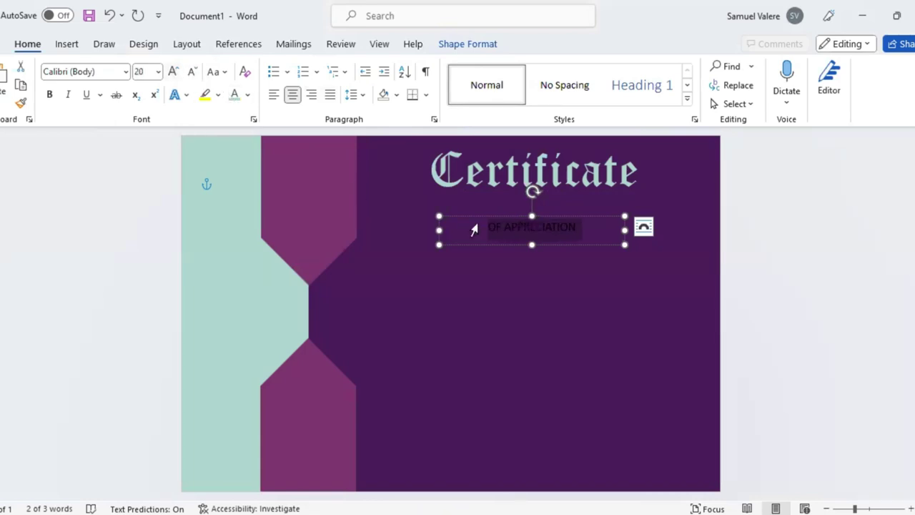
{"action": "left_click", "coordinate": [51, 96]}
{"action": "left_click", "coordinate": [192, 73]}
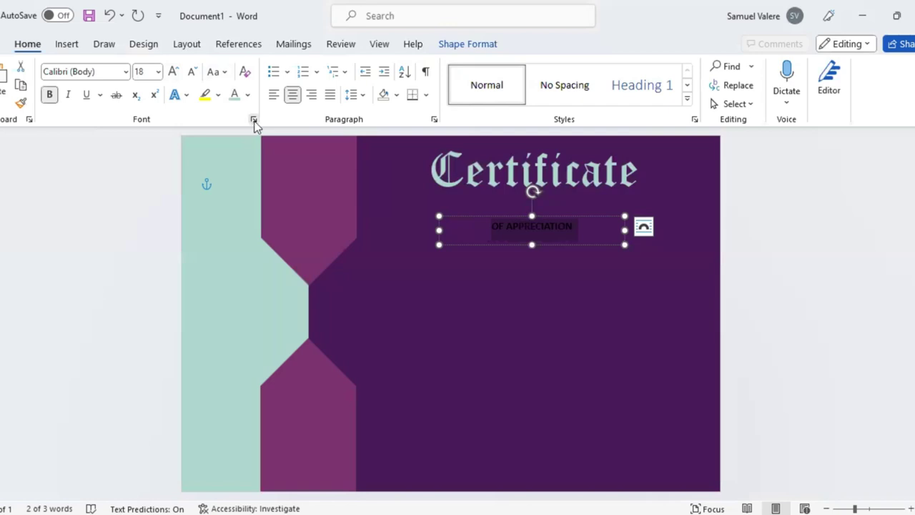
- Expand OF APPRECIATION's character spacing by 3 pt
{"action": "left_click", "coordinate": [254, 120]}
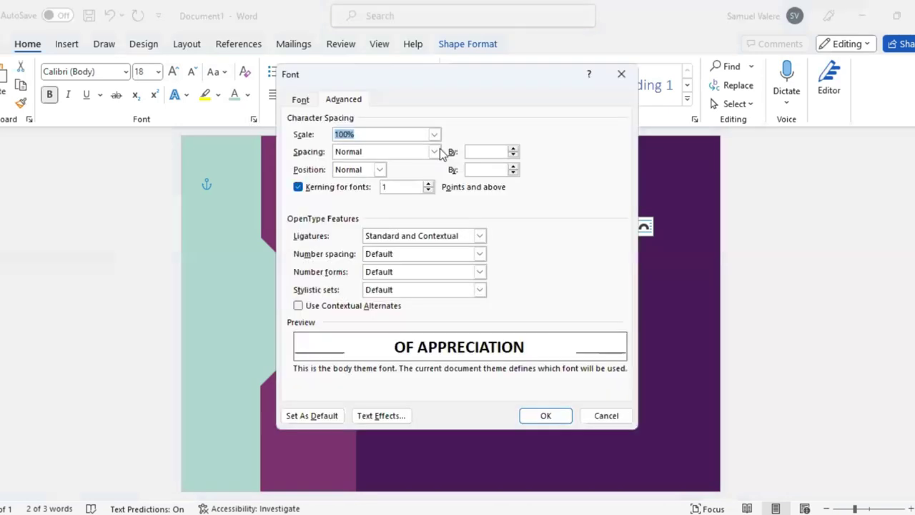
{"action": "left_click", "coordinate": [434, 152]}
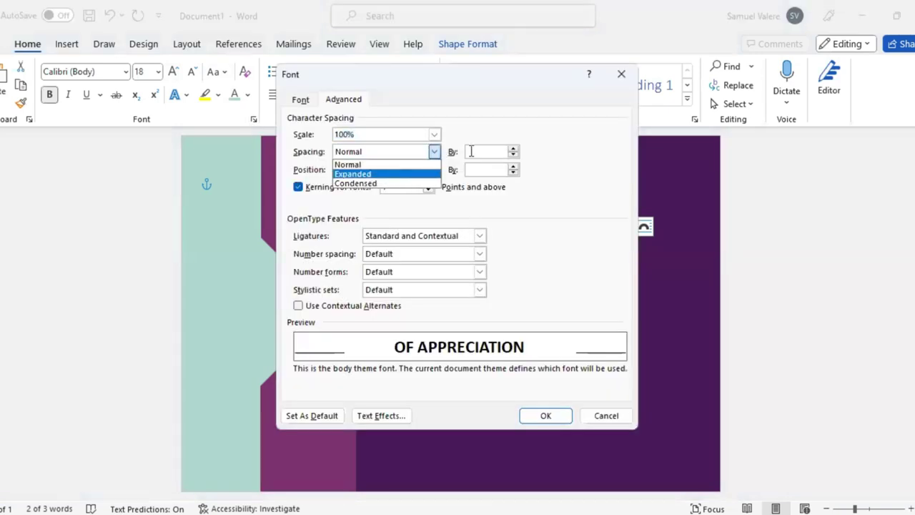
{"action": "left_click", "coordinate": [387, 174]}
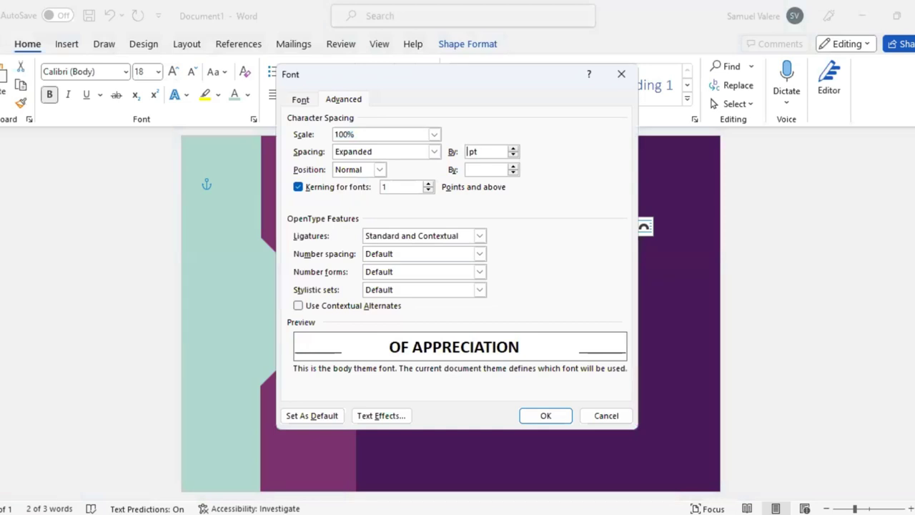
{"action": "type", "text": "3"}
{"action": "key", "text": "Return"}
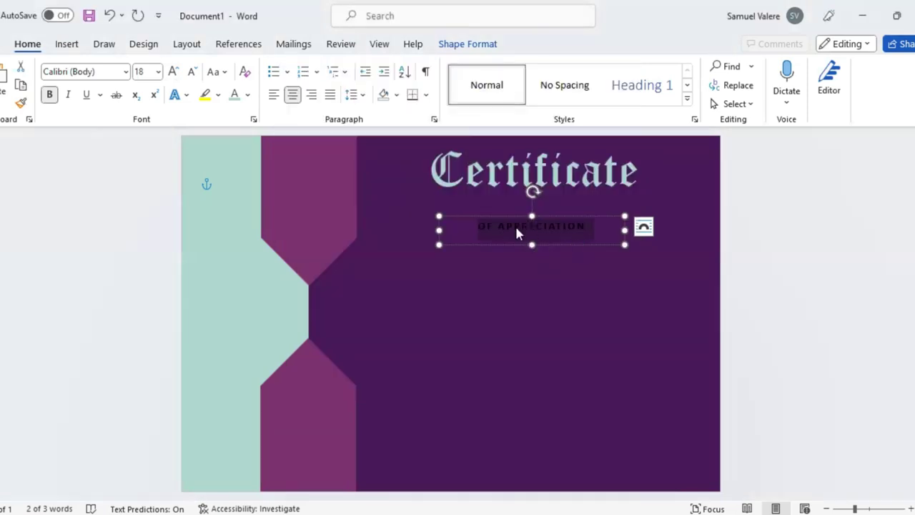
- Enlarge OF APPRECIATION to 20 pt, narrow its box and tuck it beneath the title
{"action": "left_click", "coordinate": [173, 73]}
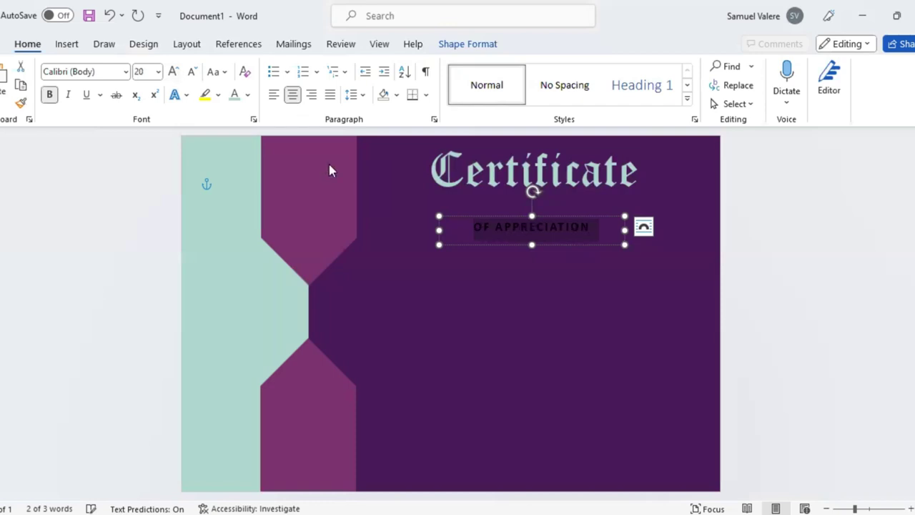
{"action": "left_click", "coordinate": [531, 239]}
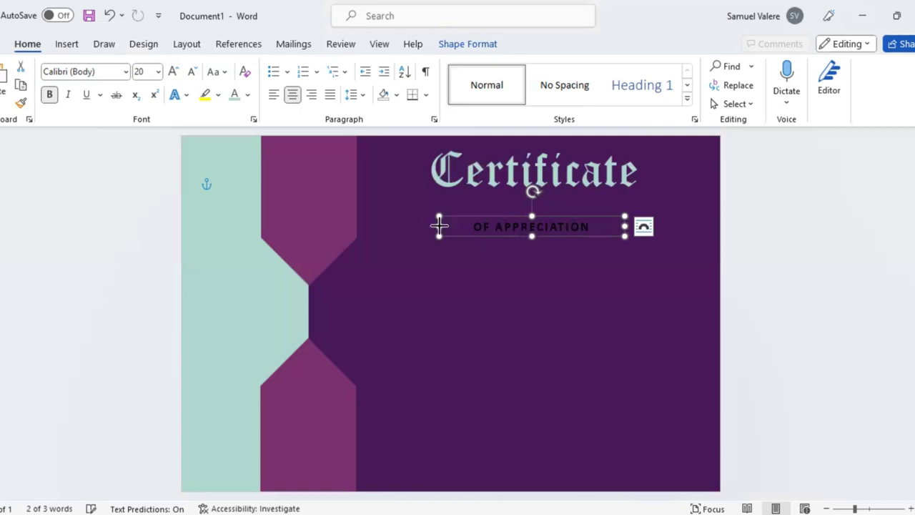
{"action": "left_click_drag", "start_coordinate": [438, 227], "coordinate": [483, 228]}
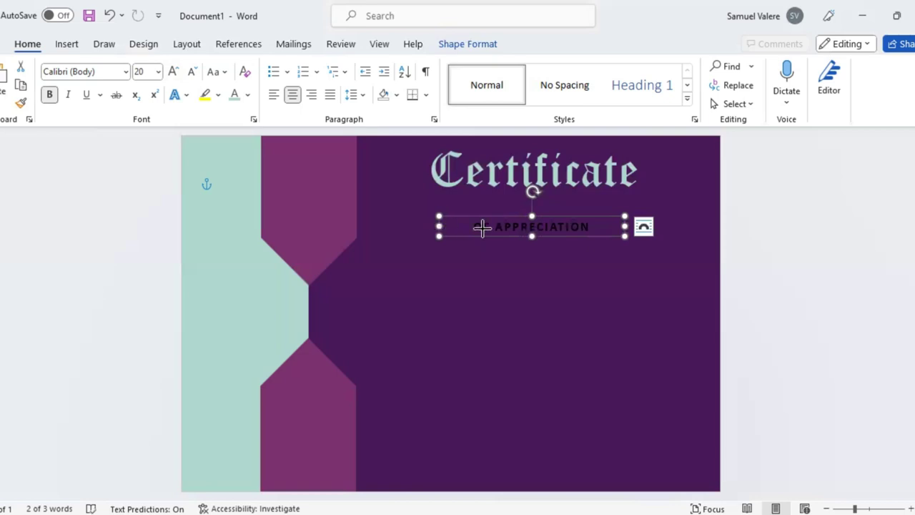
{"action": "left_click", "coordinate": [539, 238]}
{"action": "left_click_drag", "start_coordinate": [540, 238], "coordinate": [535, 211]}
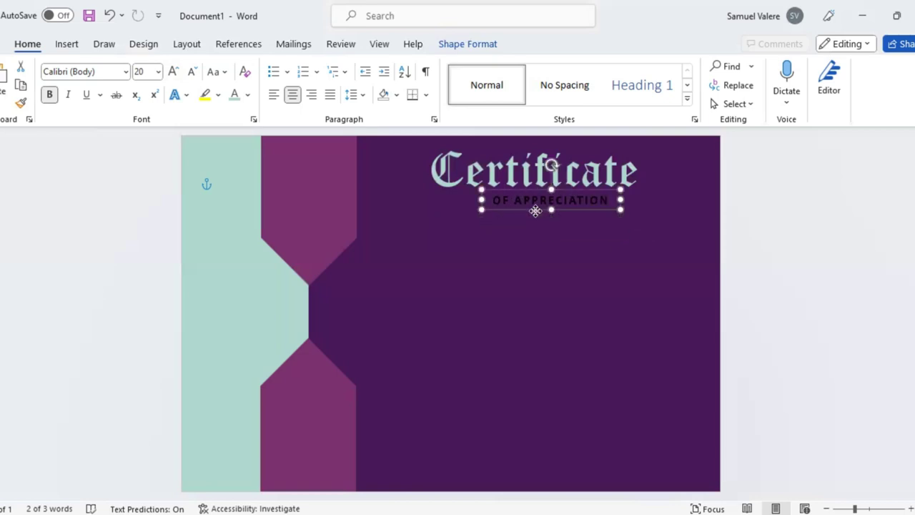
{"action": "left_click_drag", "start_coordinate": [536, 211], "coordinate": [535, 209]}
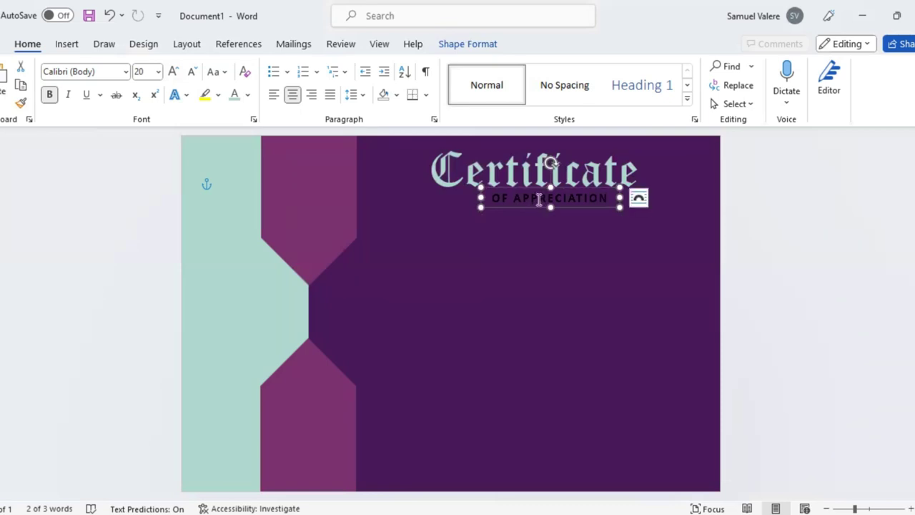
- Colour OF APPRECIATION white and shift its box slightly left
{"action": "mouse_move", "coordinate": [540, 203]}
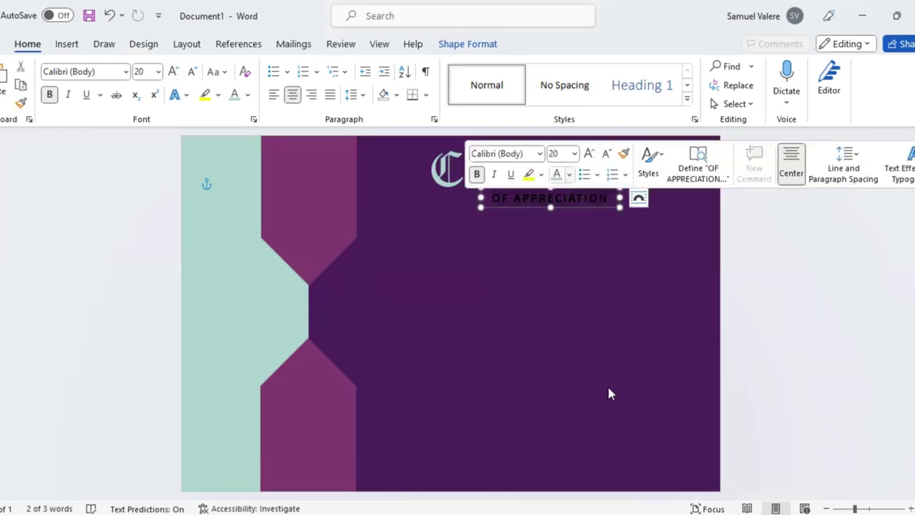
{"action": "left_click", "coordinate": [570, 175]}
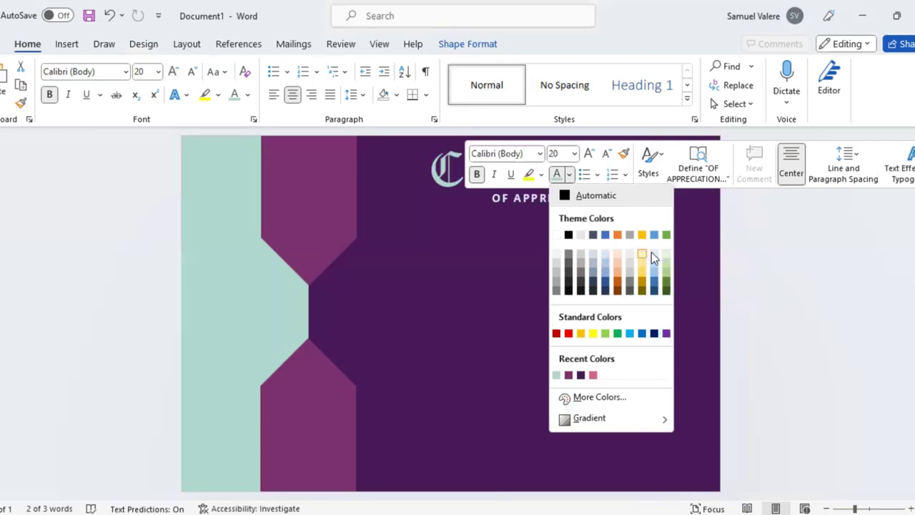
{"action": "left_click", "coordinate": [562, 230]}
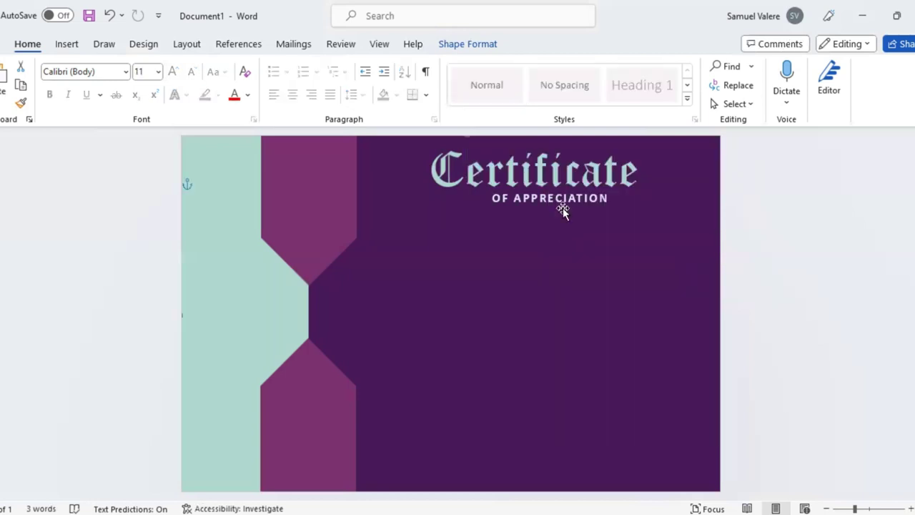
{"action": "left_click_drag", "start_coordinate": [564, 209], "coordinate": [550, 207]}
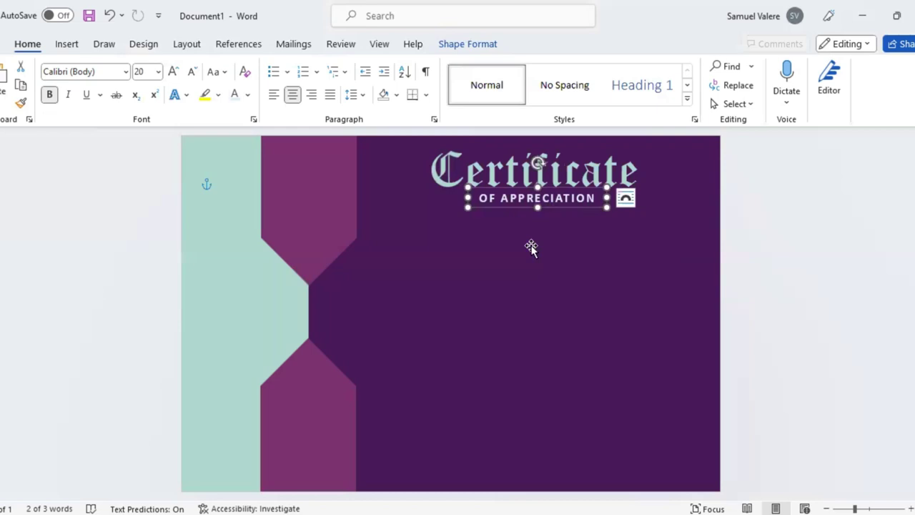
{"action": "left_click", "coordinate": [491, 162]}
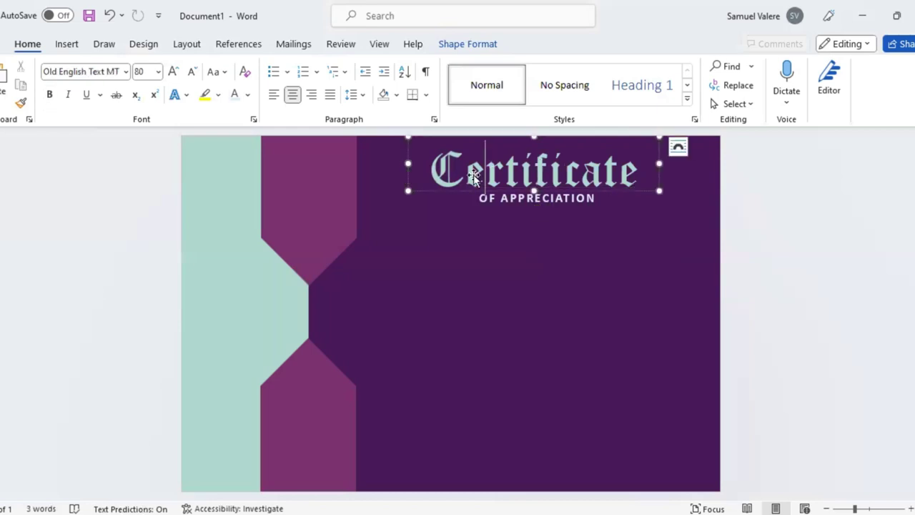
- Draw a text box below OF APPRECIATION containing 'This Certificate Is Beautifully Presented To'
{"action": "left_click", "coordinate": [69, 44]}
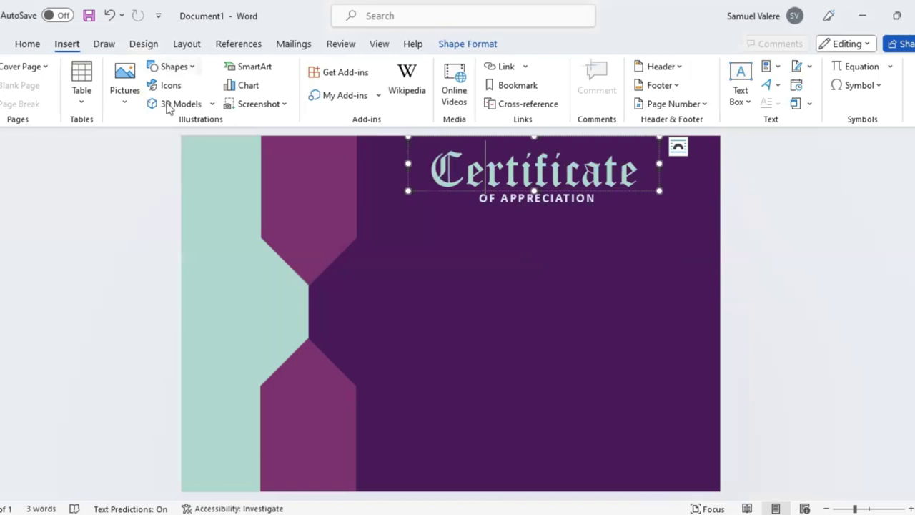
{"action": "left_click_drag", "start_coordinate": [407, 217], "coordinate": [666, 244]}
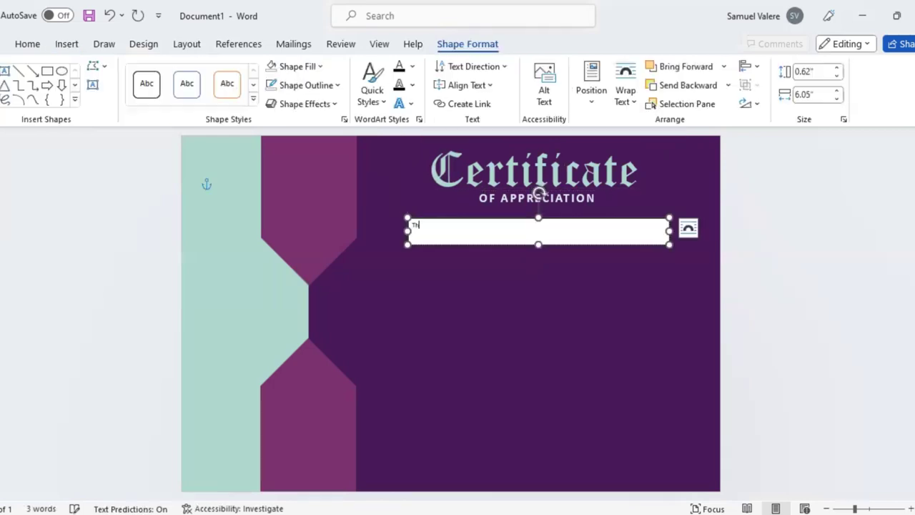
{"action": "type", "text": "This Certi"}
{"action": "type", "text": "ficate Is B"}
{"action": "type", "text": "eauti"}
{"action": "type", "text": "f"}
{"action": "type", "text": "u"}
{"action": "type", "text": "lly"}
{"action": "type", "text": " Pre"}
{"action": "type", "text": "sented "}
{"action": "type", "text": "To"}
{"action": "triple_click", "coordinate": [449, 228]}
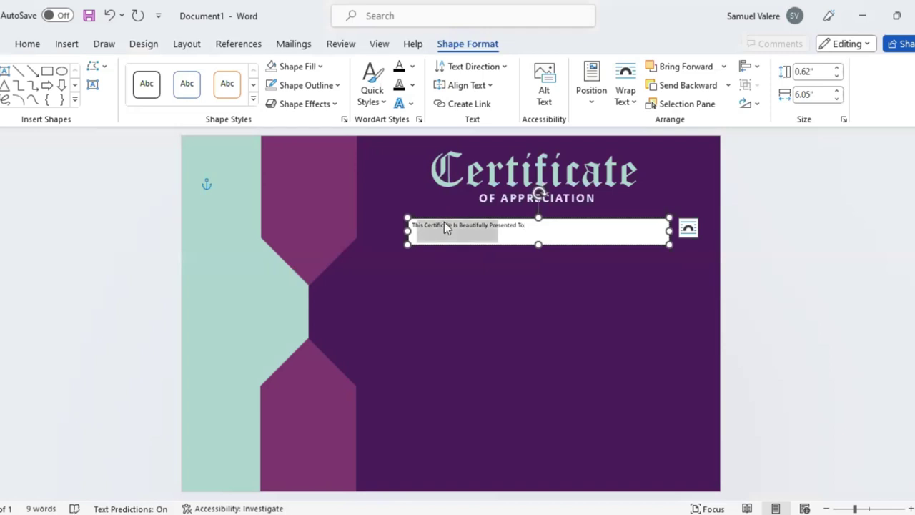
- Make the presented-to box transparent, with its text 14 pt, bold and centred
{"action": "left_click", "coordinate": [274, 65]}
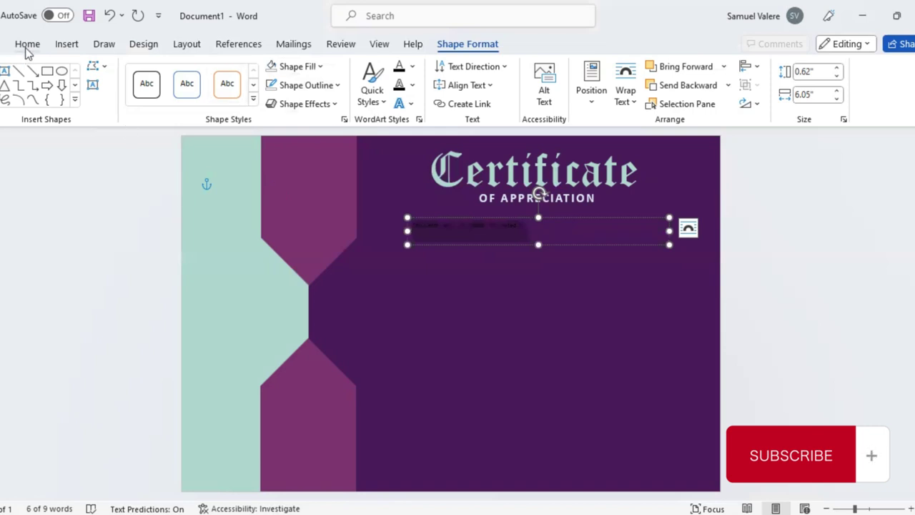
{"action": "left_click", "coordinate": [27, 46]}
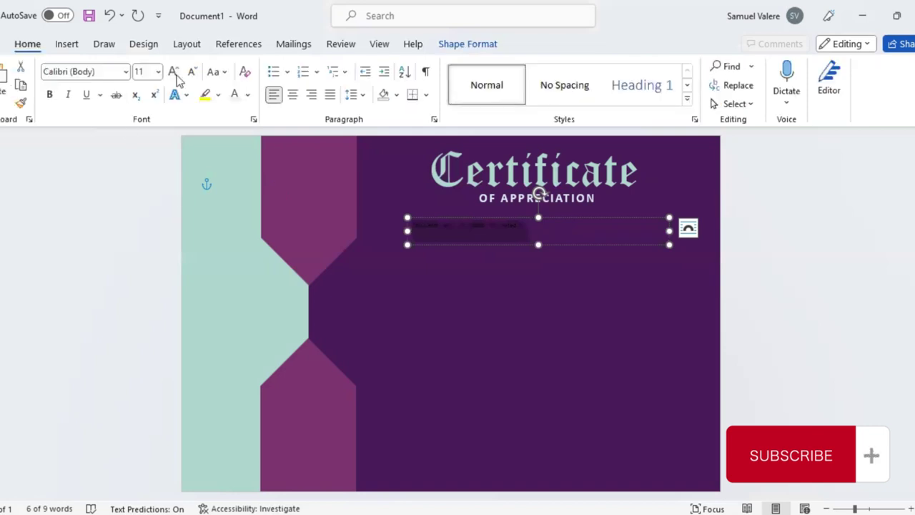
{"action": "left_click", "coordinate": [173, 72]}
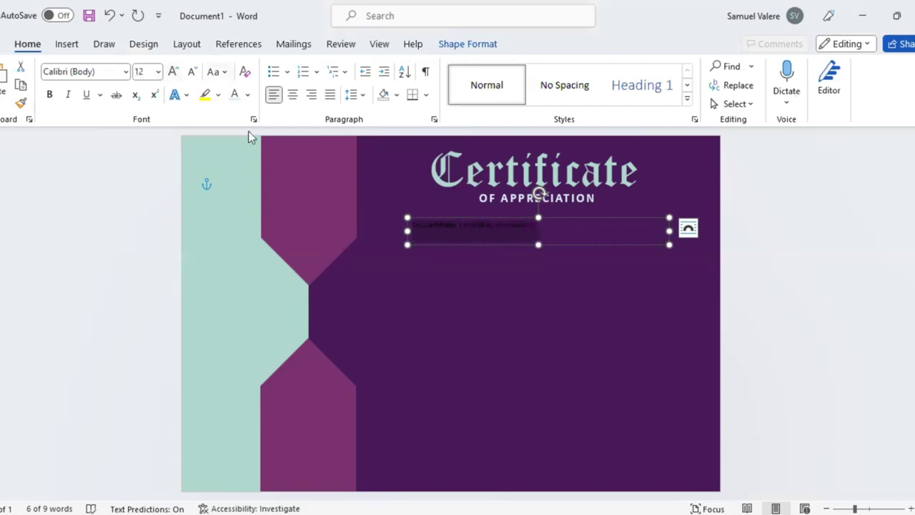
{"action": "left_click", "coordinate": [291, 98]}
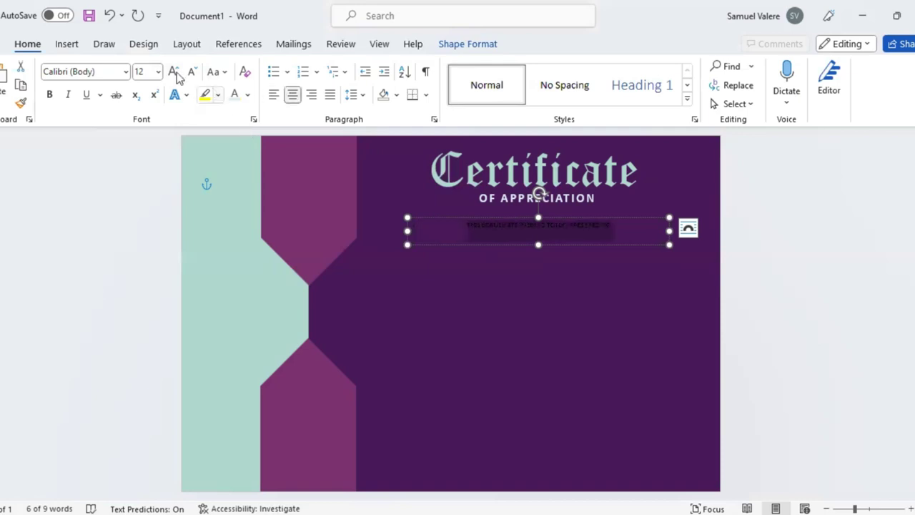
{"action": "left_click", "coordinate": [51, 95]}
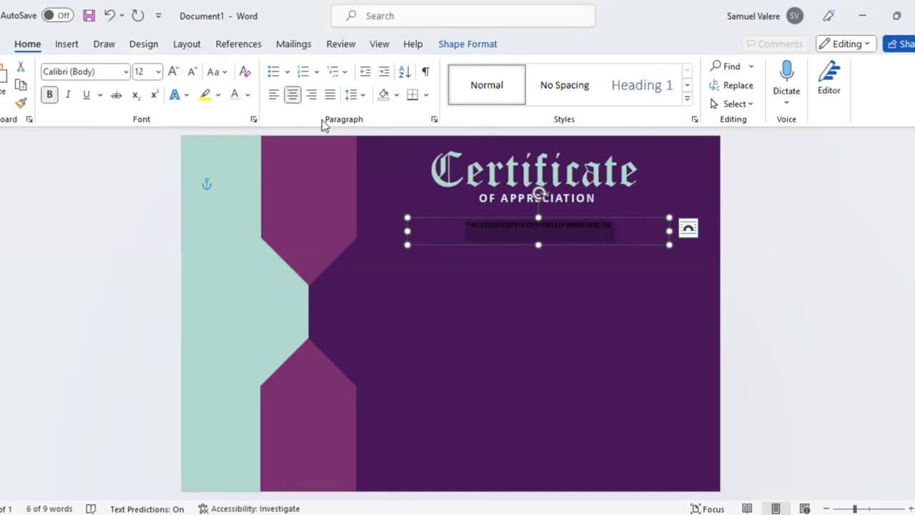
{"action": "left_click", "coordinate": [174, 72]}
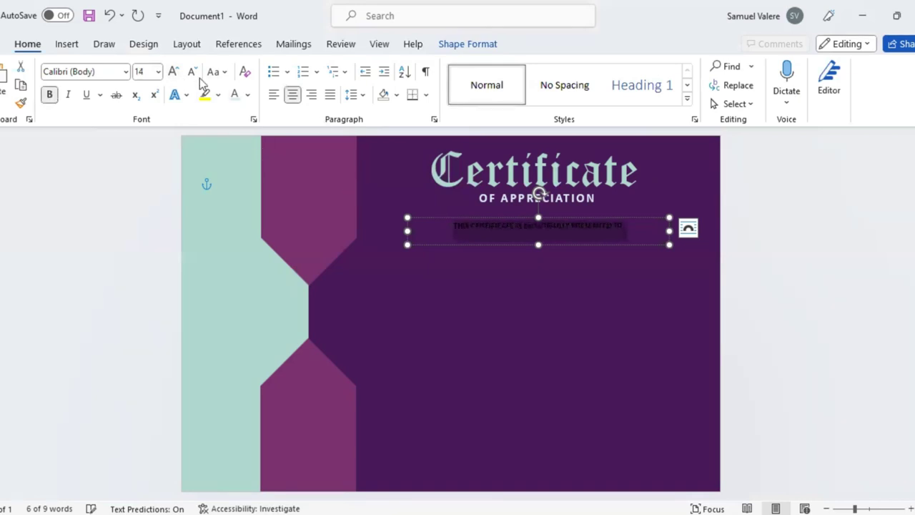
- Expand the presented-to line's character spacing by 3 pt in the Font dialog
{"action": "left_click", "coordinate": [253, 120]}
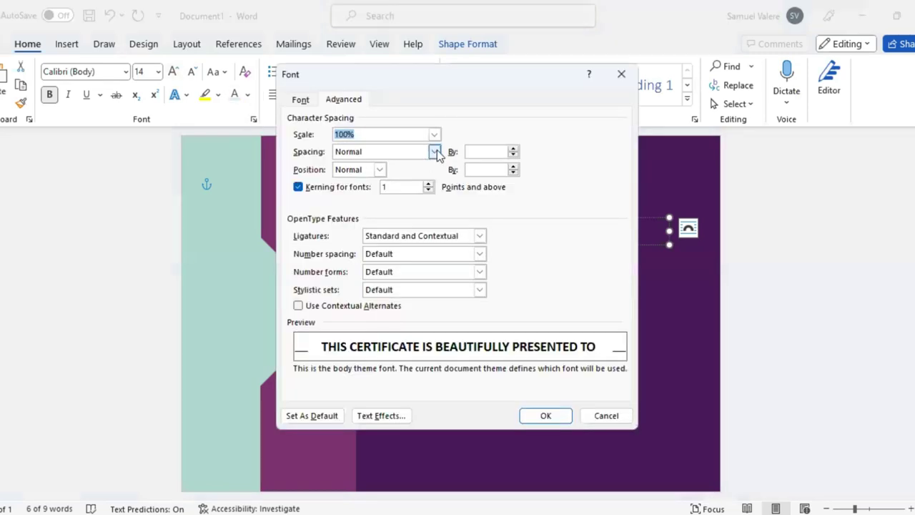
{"action": "left_click", "coordinate": [434, 151]}
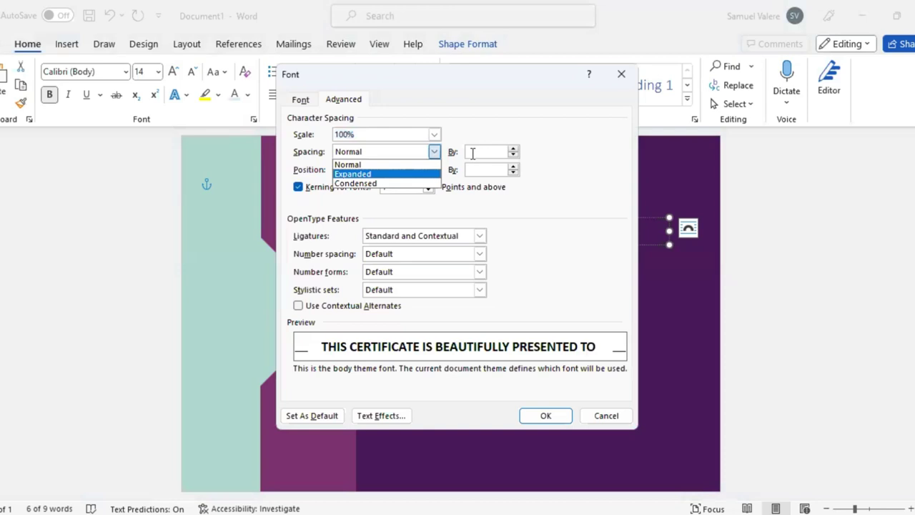
{"action": "left_click", "coordinate": [472, 152]}
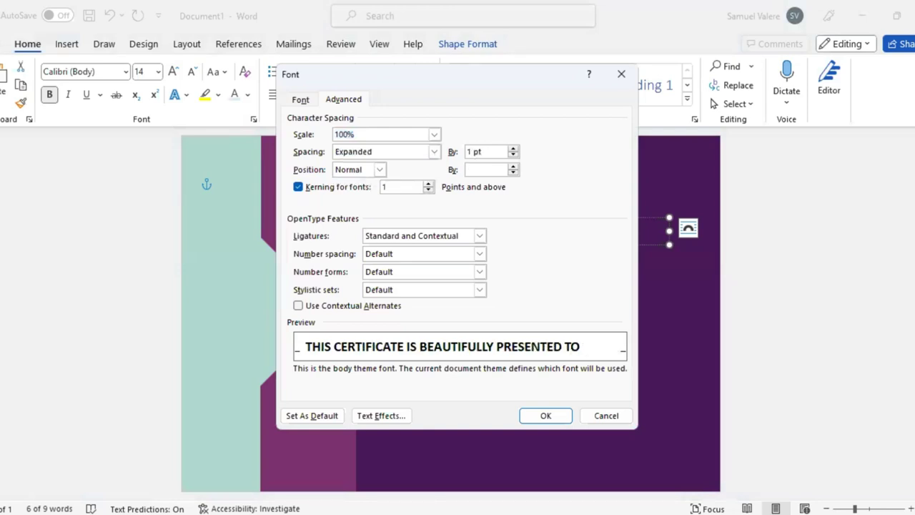
{"action": "key", "text": "BackSpace"}
{"action": "type", "text": "3"}
{"action": "key", "text": "Return"}
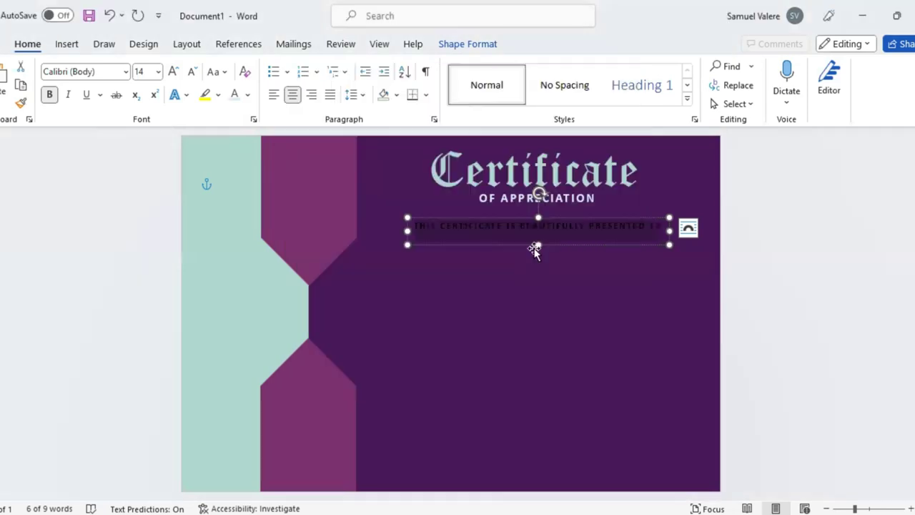
- Shorten the presented-to box, move it lower, and give the text a light colour
{"action": "left_click_drag", "start_coordinate": [539, 245], "coordinate": [537, 235]}
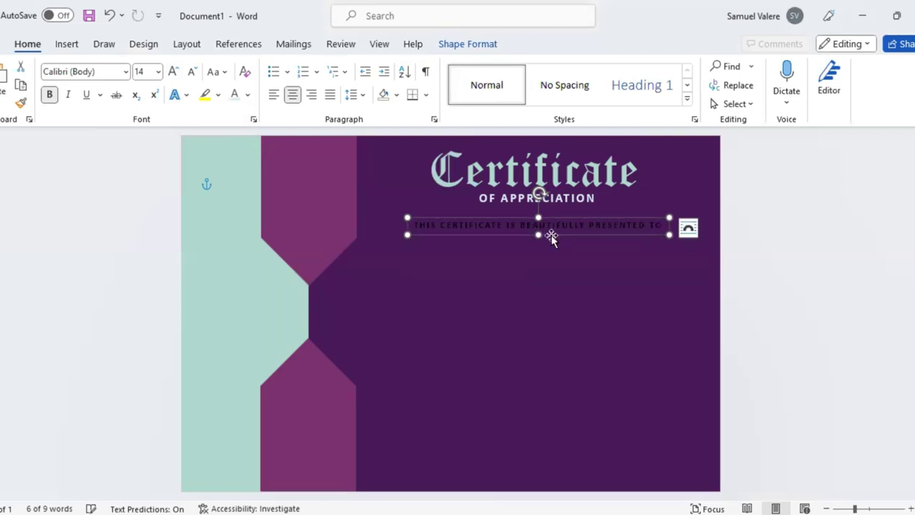
{"action": "left_click_drag", "start_coordinate": [551, 239], "coordinate": [550, 271]}
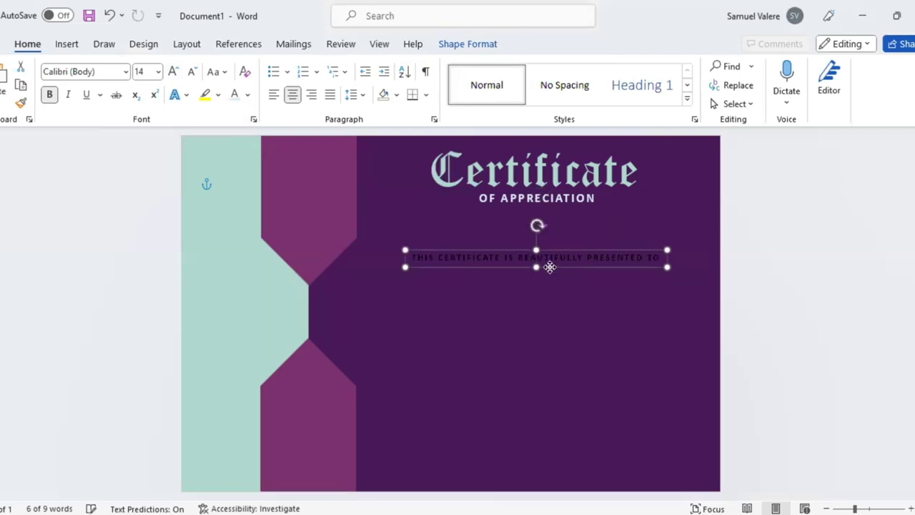
{"action": "left_click", "coordinate": [656, 232]}
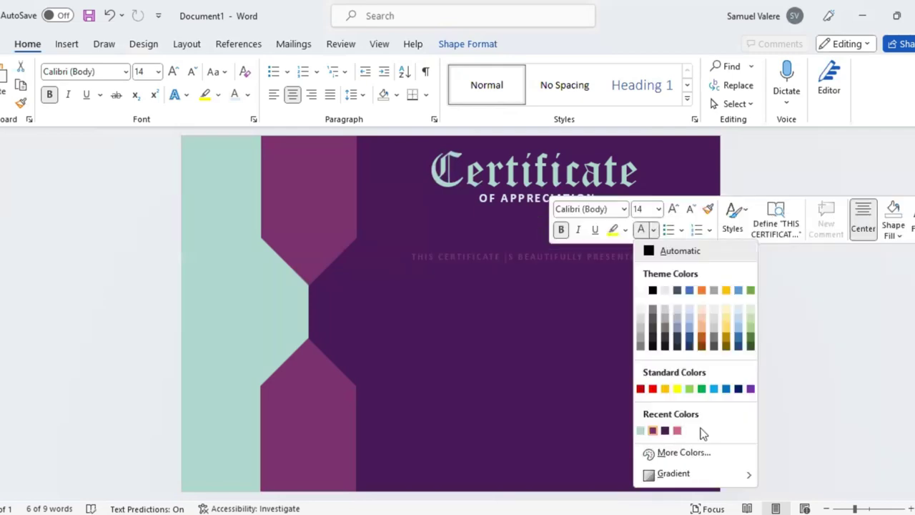
{"action": "left_click", "coordinate": [614, 370]}
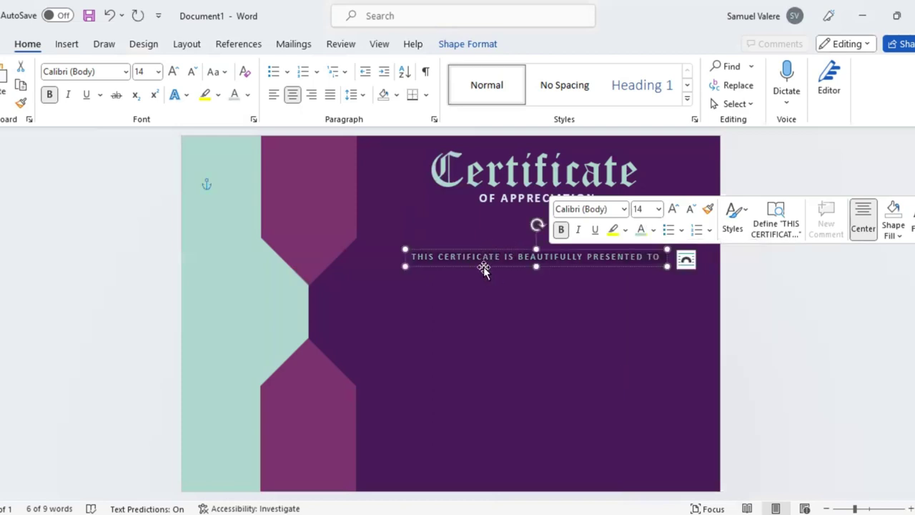
- Duplicate the Certificate title box below the presented-to line and type the recipient's name in it
{"action": "left_click", "coordinate": [446, 193]}
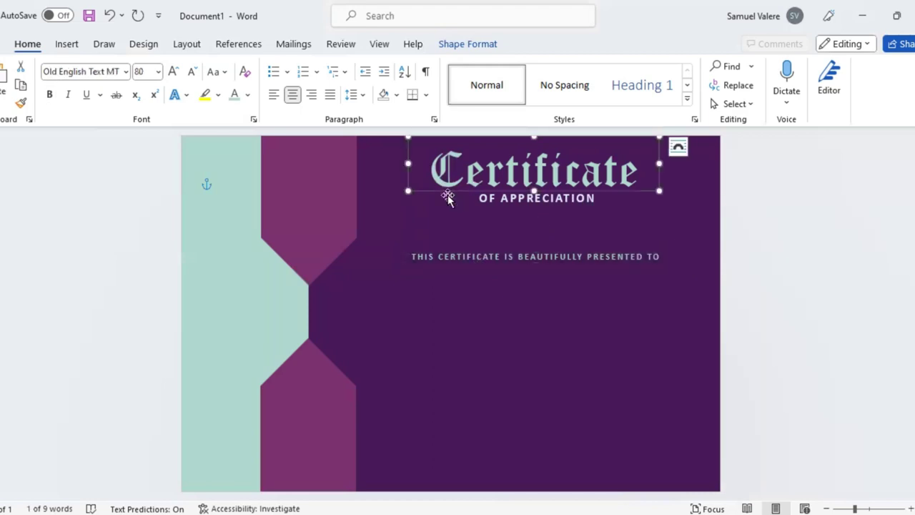
{"action": "left_click_drag", "start_coordinate": [449, 197], "coordinate": [452, 320]}
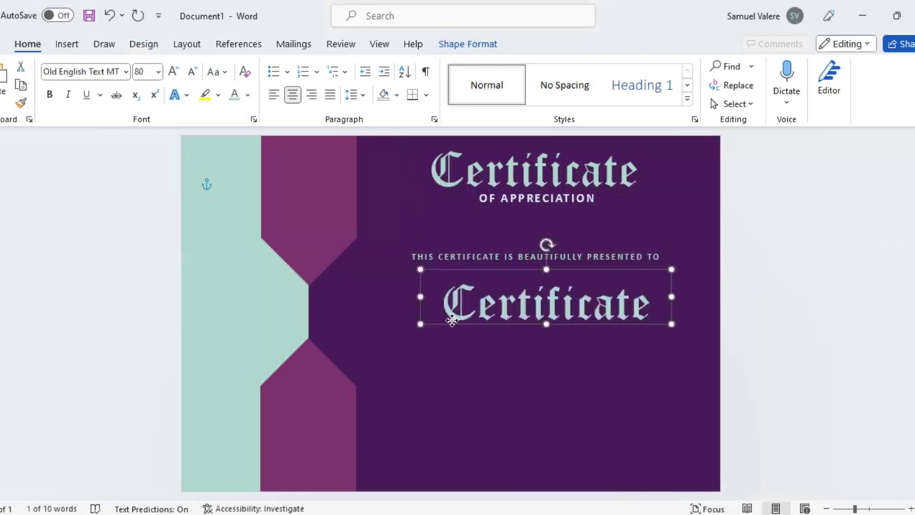
{"action": "double_click", "coordinate": [518, 309]}
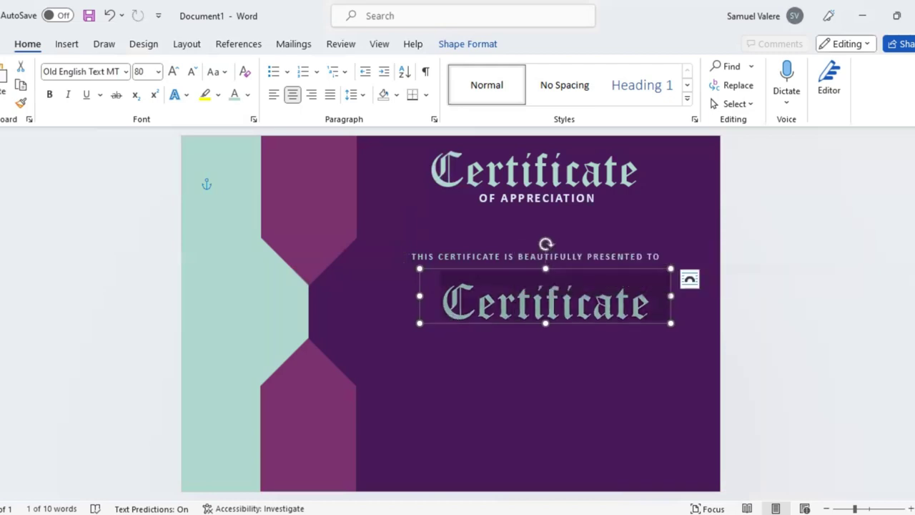
{"action": "type", "text": "Meda"}
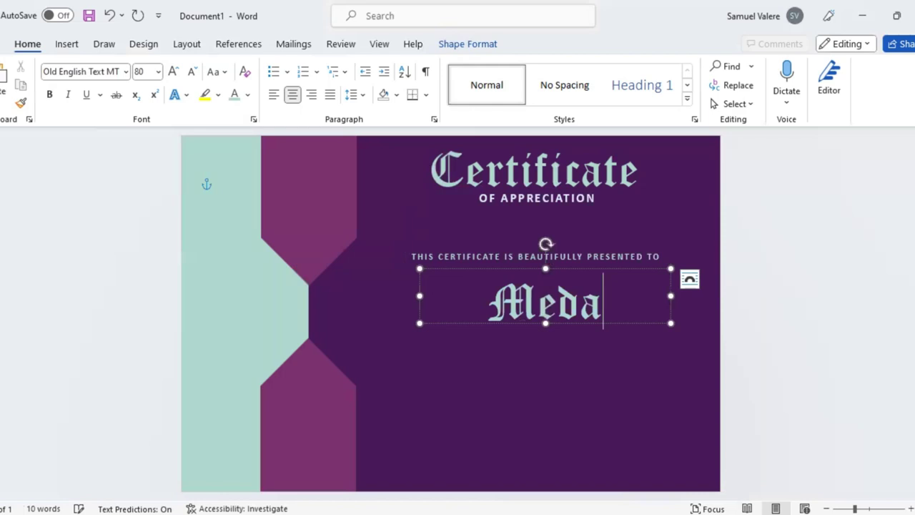
{"action": "type", "text": " Mich"}
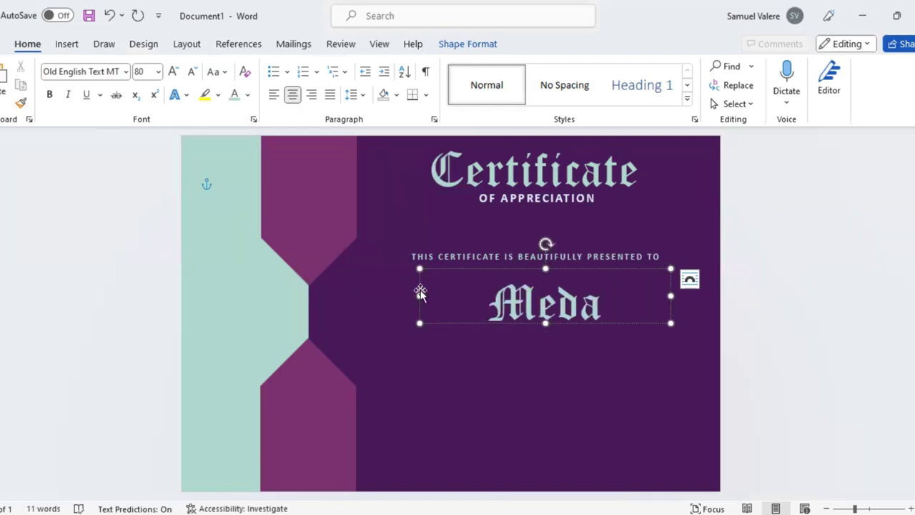
{"action": "left_click_drag", "start_coordinate": [363, 294], "coordinate": [366, 296]}
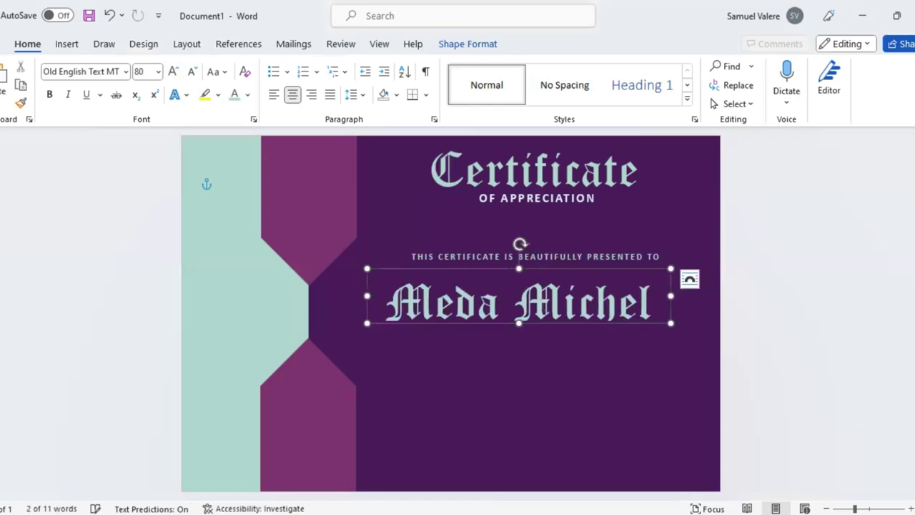
- Set the recipient's name in Edwardian Script ITC
{"action": "right_click", "coordinate": [568, 256]}
{"action": "type", "text": "Edwardian Script"}
{"action": "key", "text": "Return"}
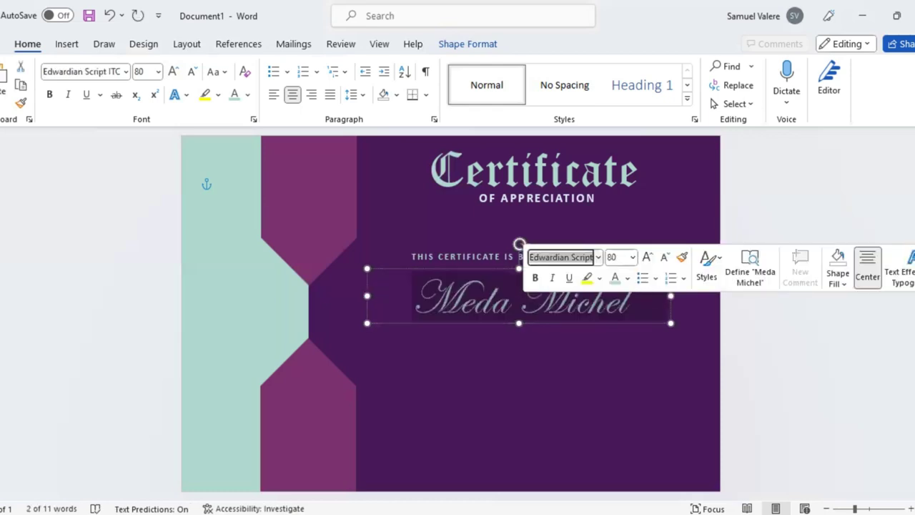
- Grow the name to 110 pt and enlarge its box to fit
{"action": "left_click", "coordinate": [647, 257]}
{"action": "left_click", "coordinate": [648, 257]}
{"action": "left_click", "coordinate": [647, 257]}
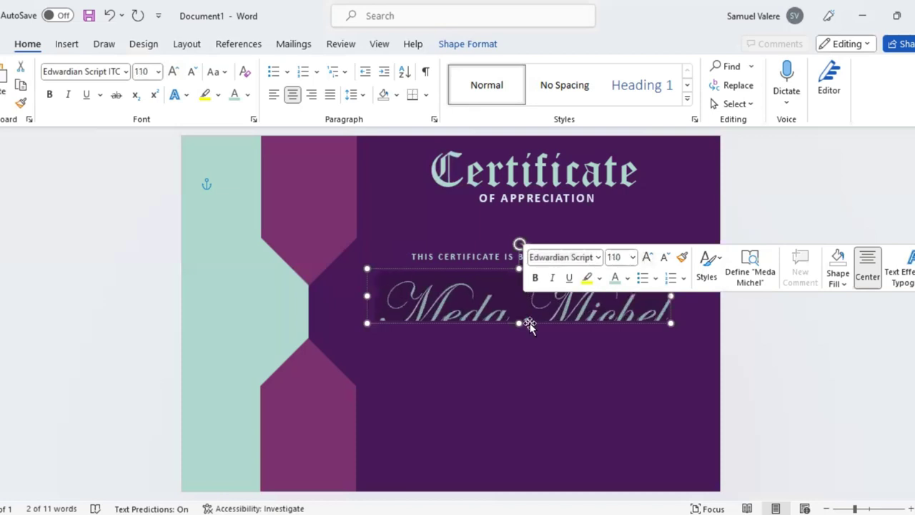
{"action": "left_click_drag", "start_coordinate": [518, 323], "coordinate": [519, 342]}
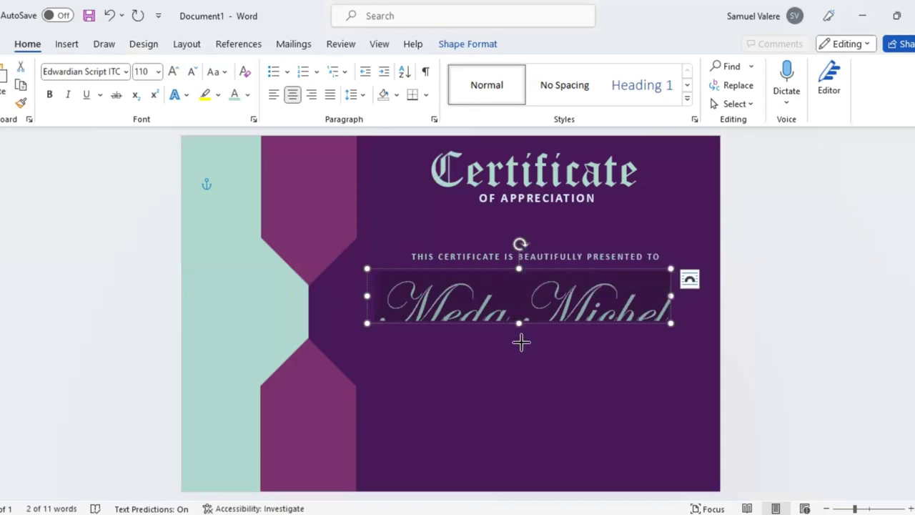
{"action": "left_click_drag", "start_coordinate": [685, 304], "coordinate": [689, 303]}
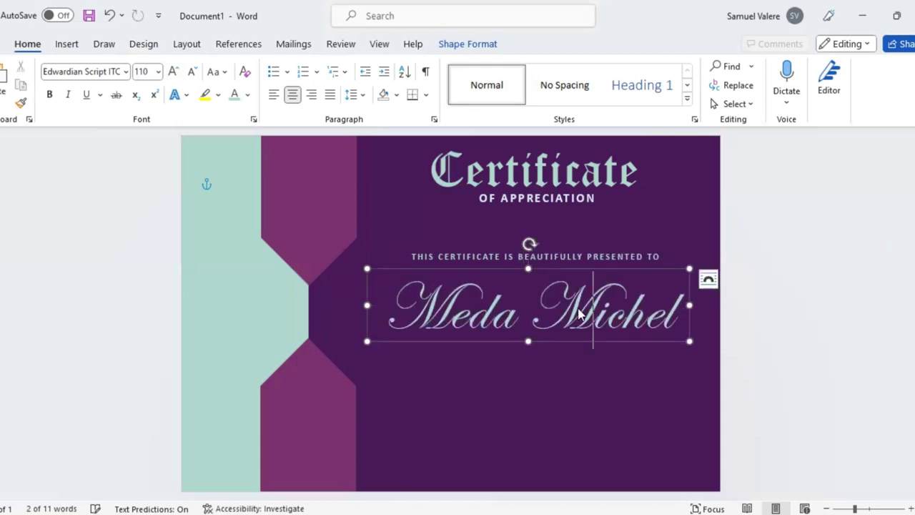
- Colour the recipient's name soft pink
{"action": "triple_click", "coordinate": [612, 294]}
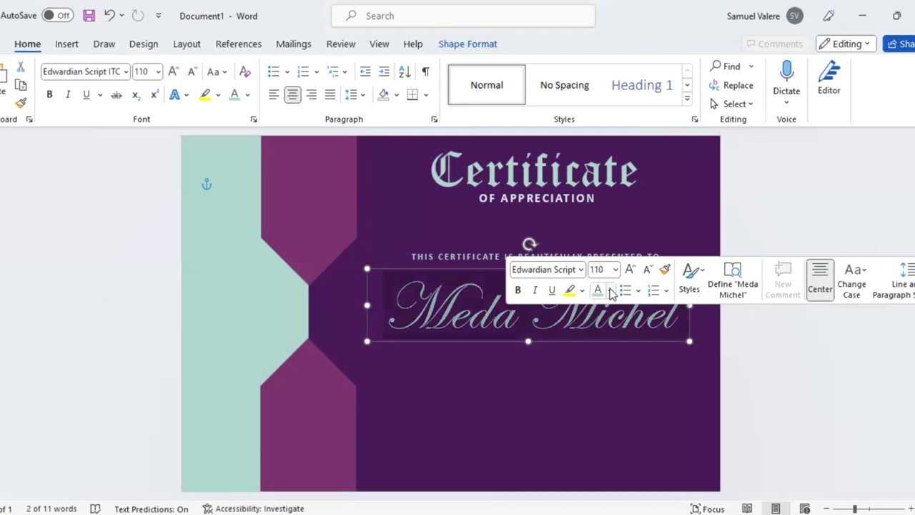
{"action": "left_click", "coordinate": [611, 290]}
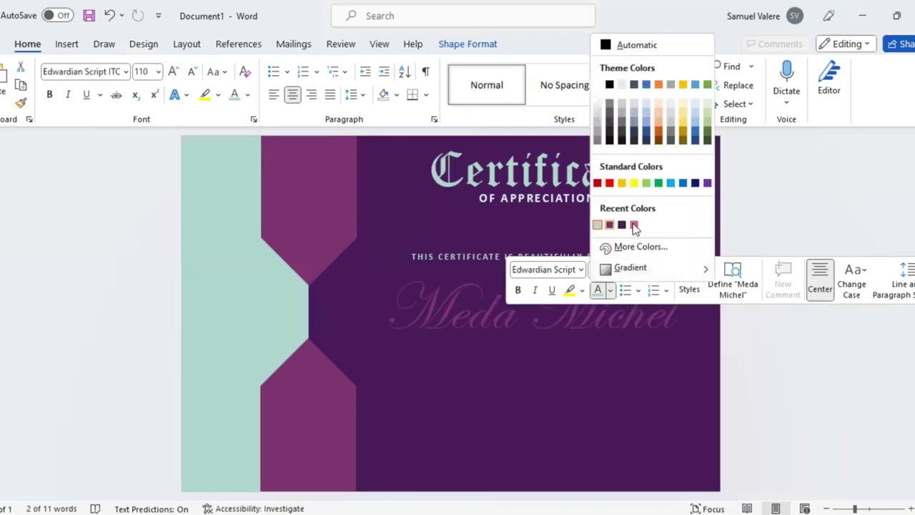
{"action": "left_click", "coordinate": [634, 225]}
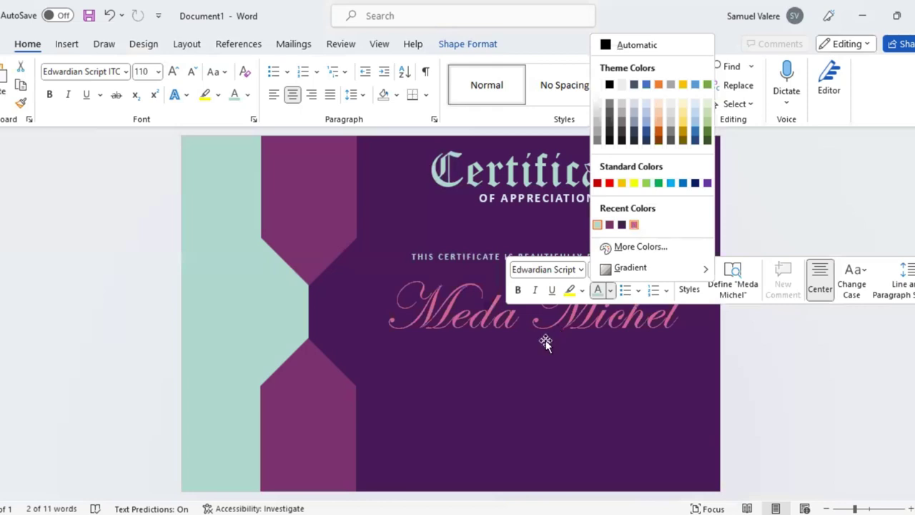
{"action": "left_click", "coordinate": [545, 344]}
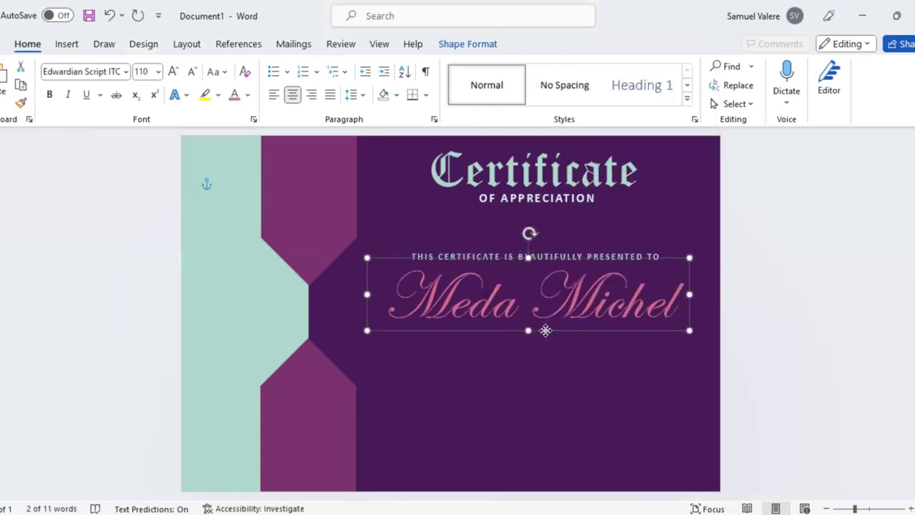
{"action": "left_click", "coordinate": [545, 332]}
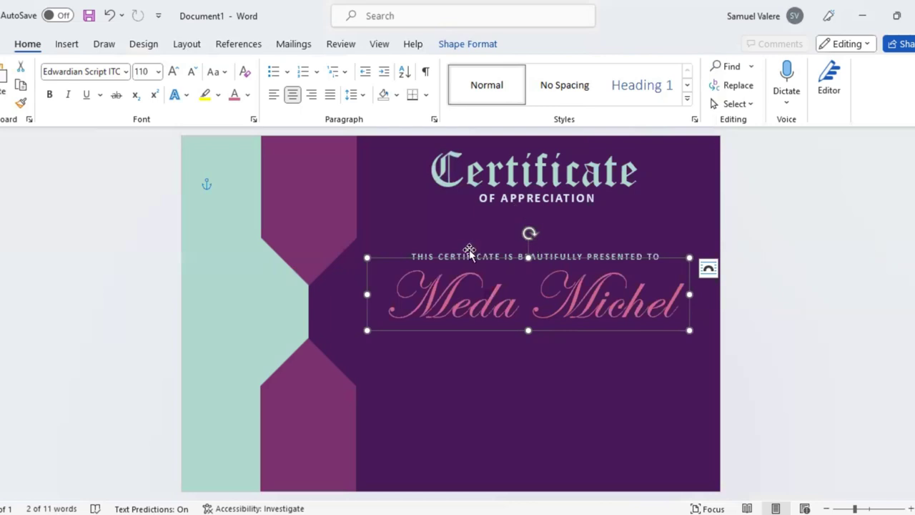
- Draw a rectangle below the name and paste the 'With immense gratitude…' paragraph into it
{"action": "left_click", "coordinate": [67, 45]}
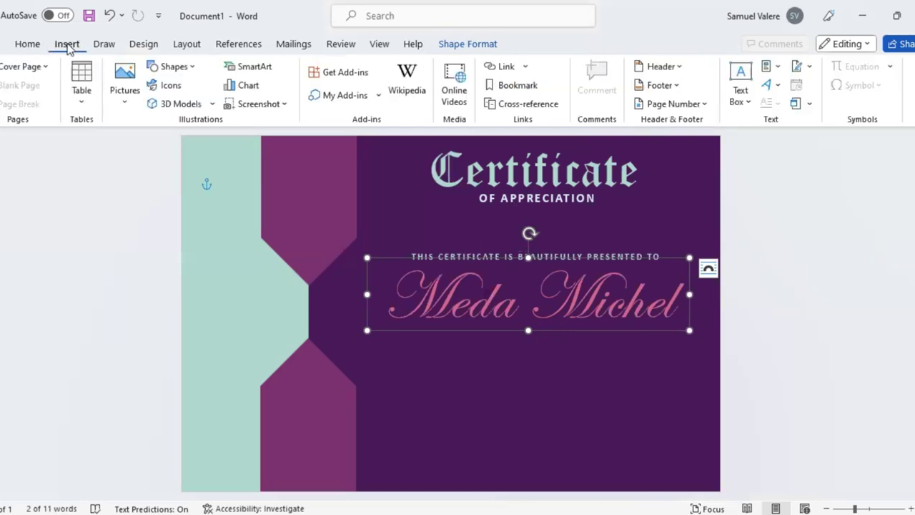
{"action": "left_click", "coordinate": [173, 66]}
{"action": "left_click", "coordinate": [167, 104]}
{"action": "left_click_drag", "start_coordinate": [397, 358], "coordinate": [635, 405]}
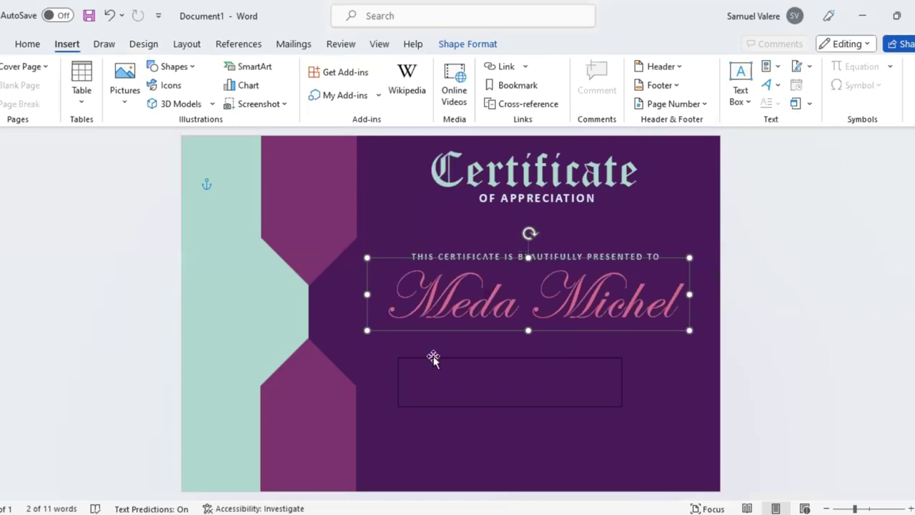
{"action": "type", "text": "With immense gratitude, we acknowledge your outstanding accomplishments. Your consistent dedication, meticulous attention to detail, and relentless pursuit of perfection have transformed challenges into triumphs. This certificate serves as a tribute to your extraordinary contributions."}
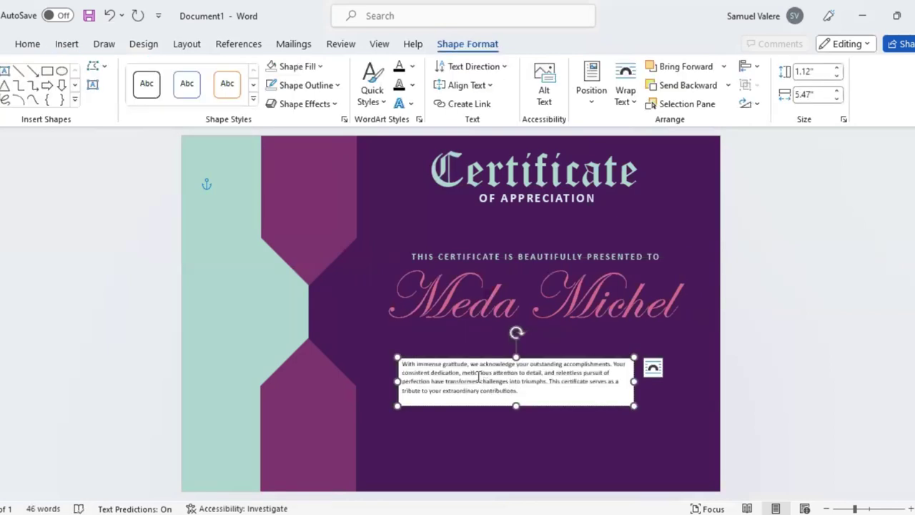
{"action": "double_click", "coordinate": [478, 373]}
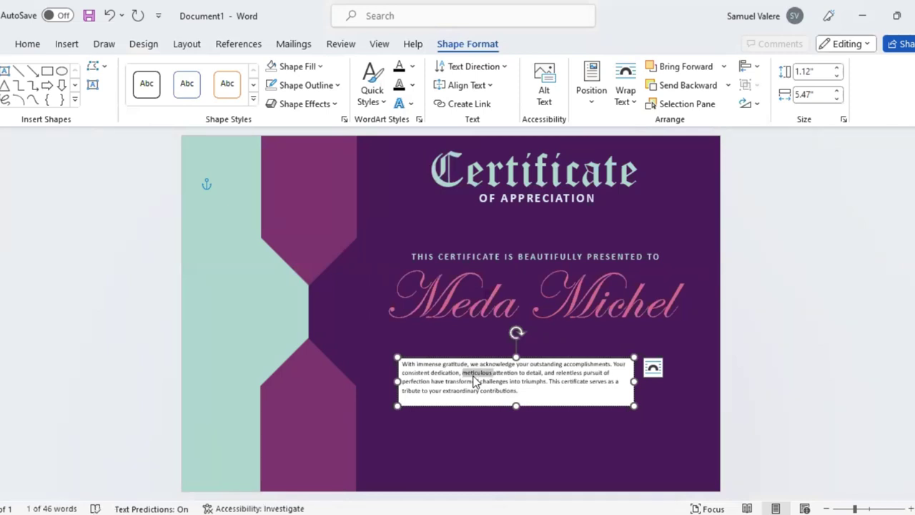
{"action": "triple_click", "coordinate": [478, 361]}
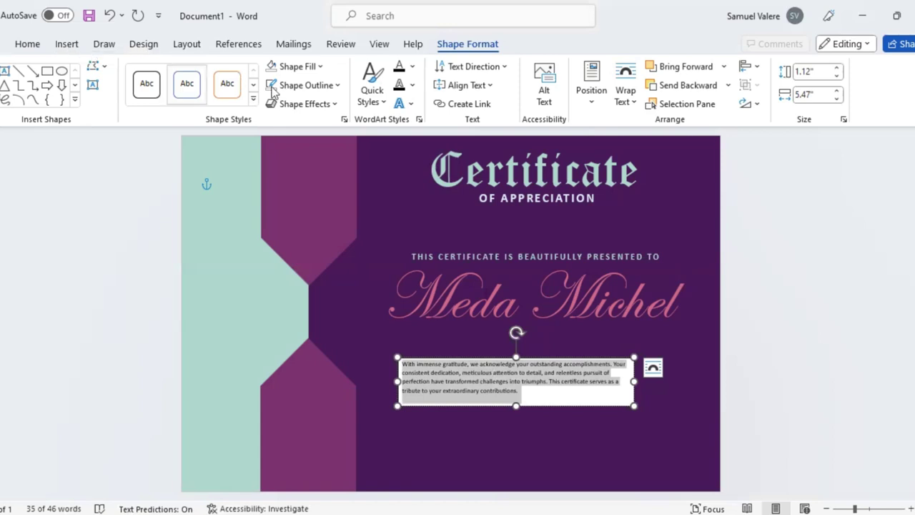
- Make the body box No Fill, with the paragraph centred, 16 pt and light blue
{"action": "left_click", "coordinate": [271, 65]}
{"action": "left_click", "coordinate": [29, 44]}
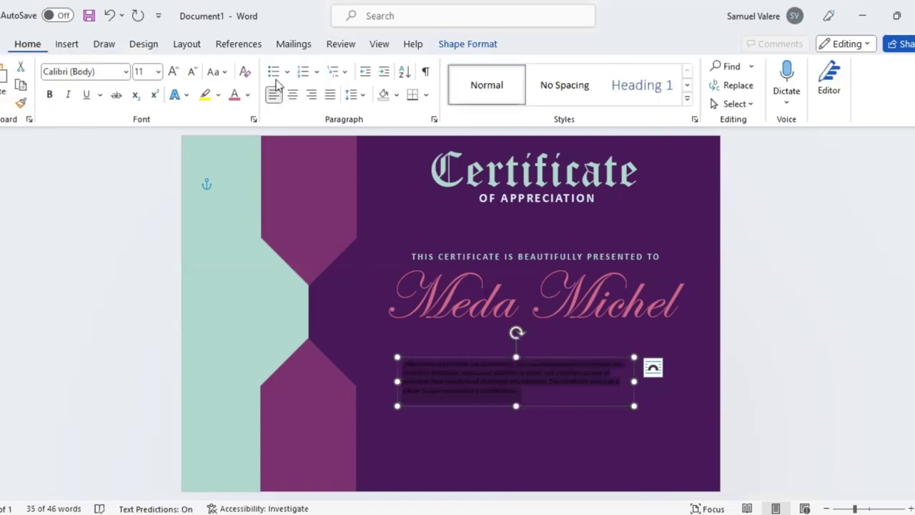
{"action": "left_click", "coordinate": [292, 97]}
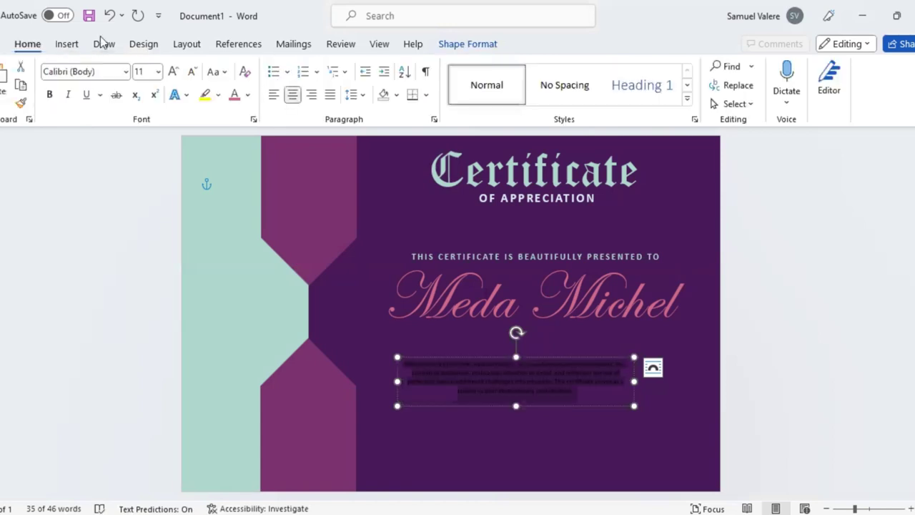
{"action": "left_click", "coordinate": [173, 73]}
{"action": "left_click", "coordinate": [173, 73]}
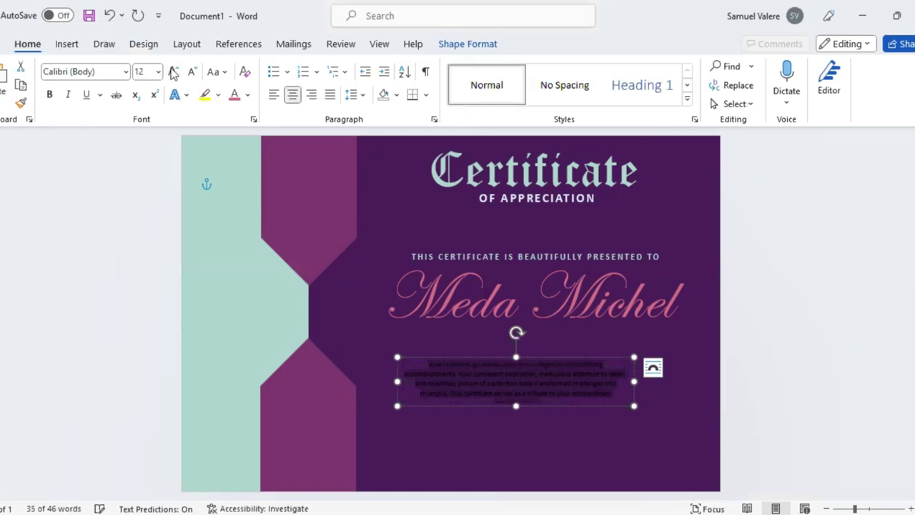
{"action": "left_click", "coordinate": [173, 73]}
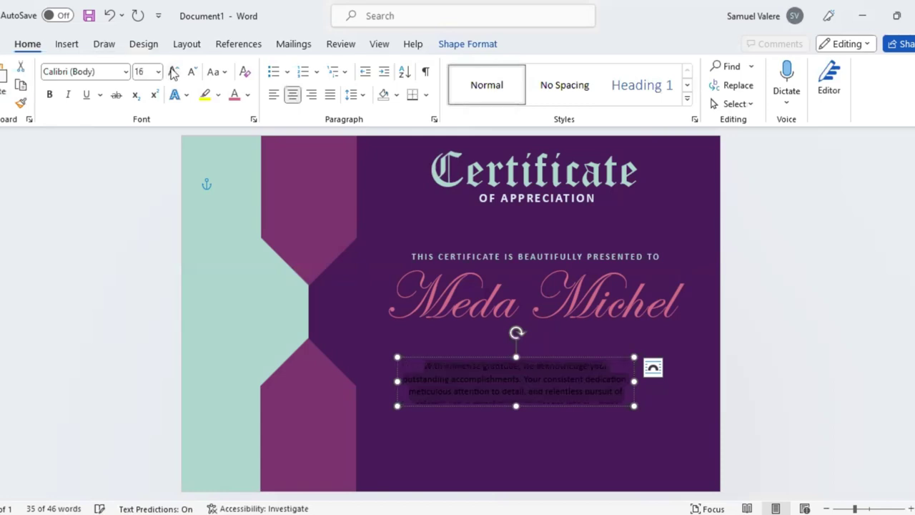
{"action": "left_click", "coordinate": [248, 97]}
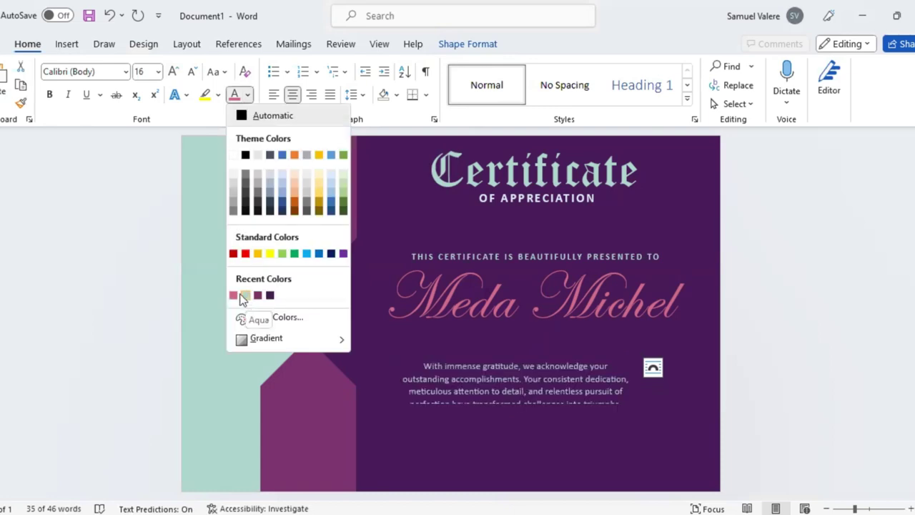
{"action": "left_click", "coordinate": [329, 175]}
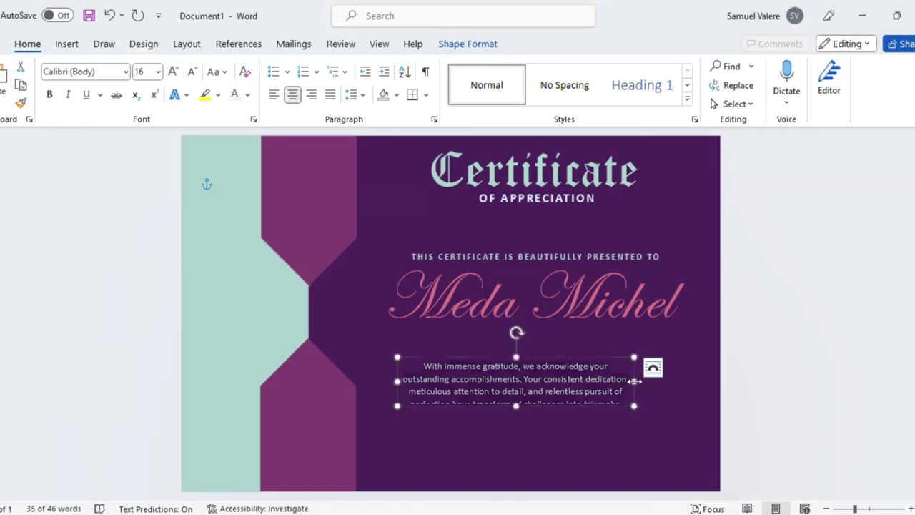
- Resize the body box to show all four lines, and lower the name slightly
{"action": "left_click_drag", "start_coordinate": [634, 381], "coordinate": [680, 381]}
{"action": "left_click_drag", "start_coordinate": [536, 405], "coordinate": [541, 433]}
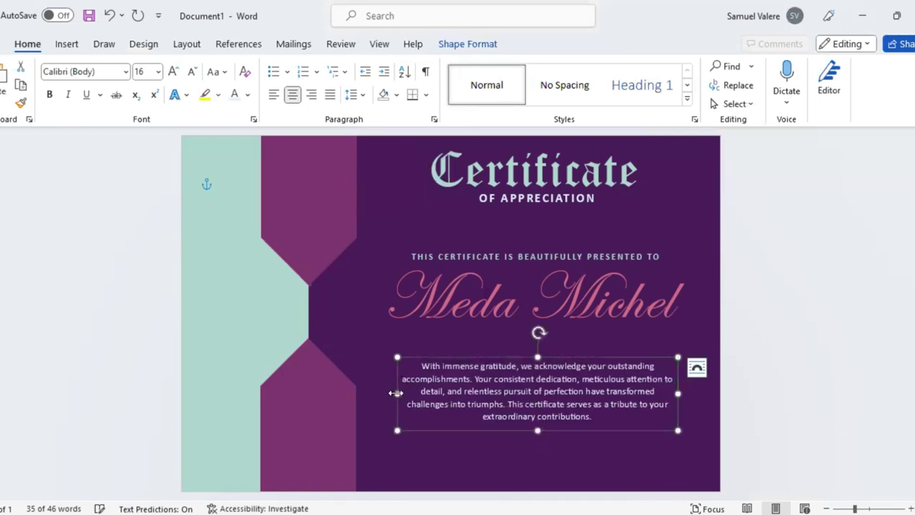
{"action": "left_click_drag", "start_coordinate": [396, 393], "coordinate": [345, 387]}
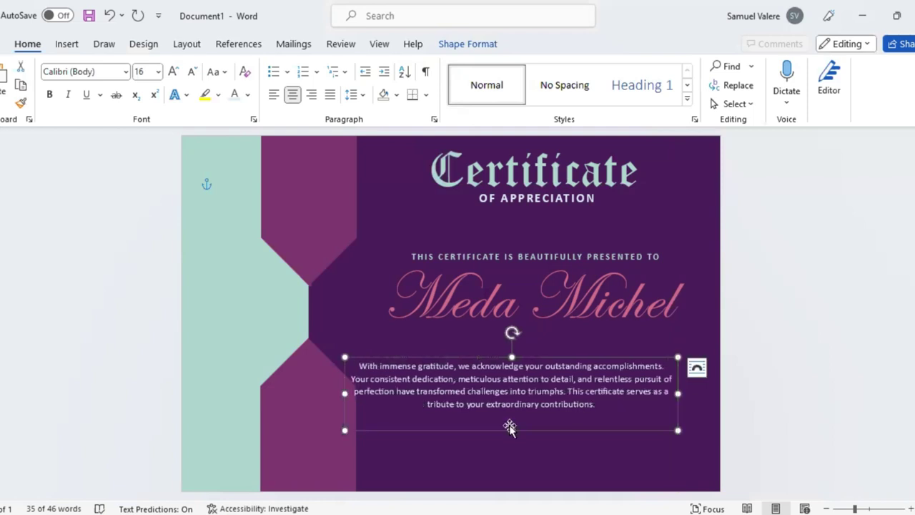
{"action": "left_click_drag", "start_coordinate": [512, 429], "coordinate": [549, 408]}
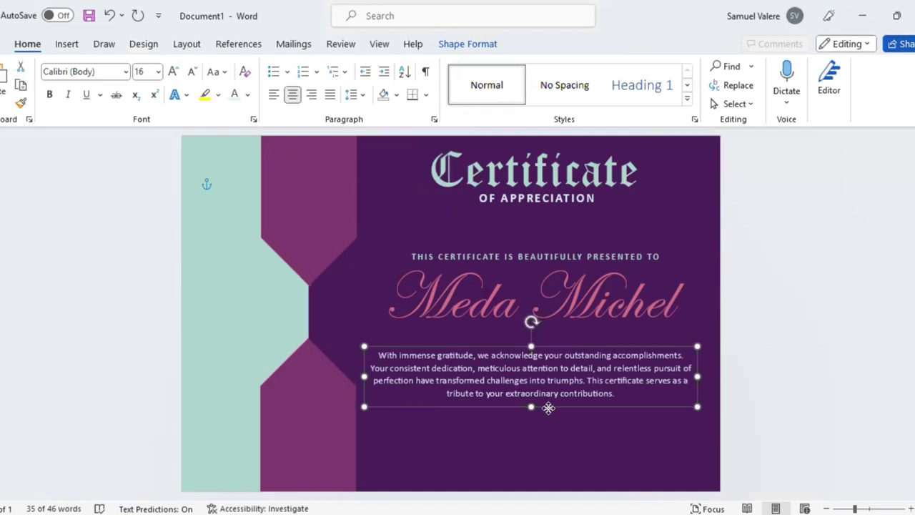
{"action": "left_click_drag", "start_coordinate": [548, 408], "coordinate": [549, 410]}
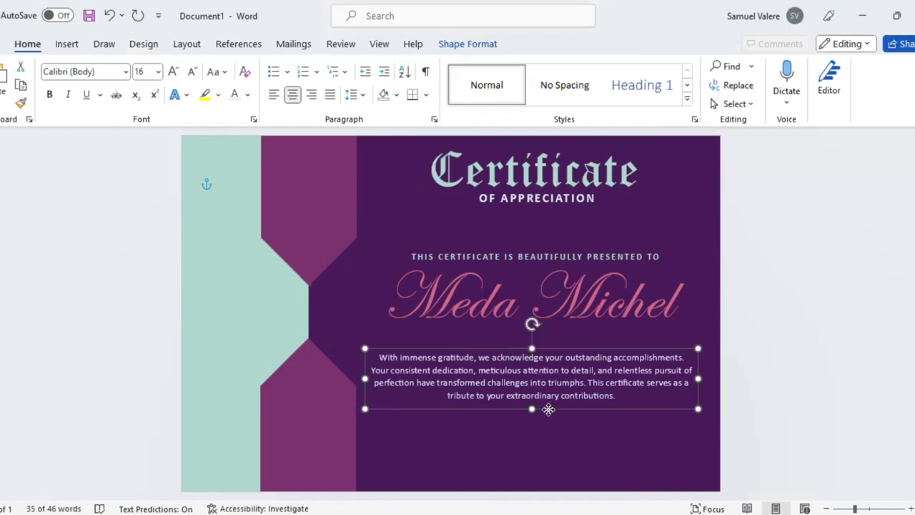
{"action": "left_click", "coordinate": [564, 330]}
{"action": "left_click_drag", "start_coordinate": [565, 329], "coordinate": [566, 341]}
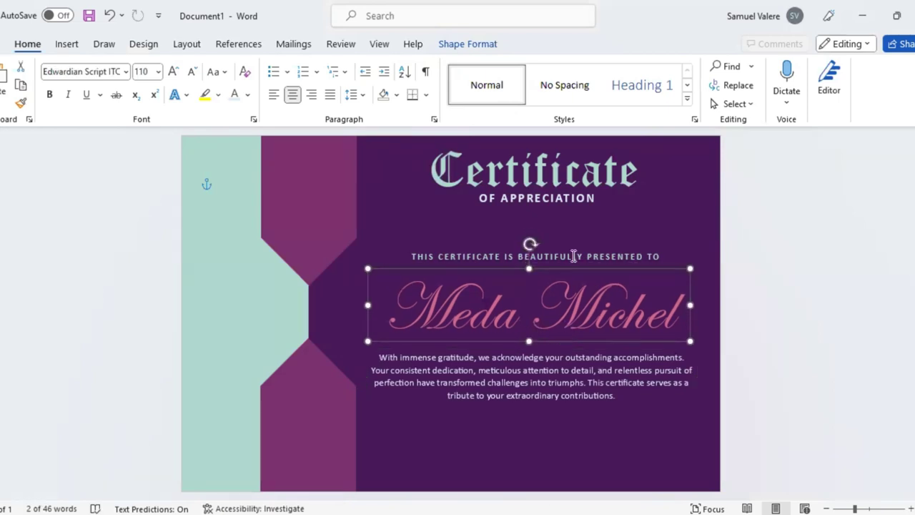
{"action": "left_click", "coordinate": [567, 249]}
- Nudge the presented-to line, Certificate title and OF APPRECIATION subtitle slightly down
{"action": "left_click_drag", "start_coordinate": [567, 250], "coordinate": [567, 254]}
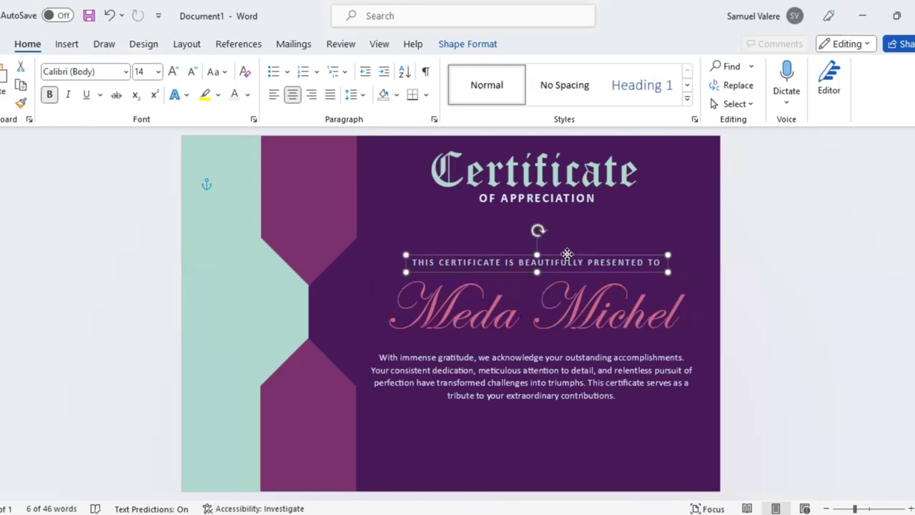
{"action": "left_click_drag", "start_coordinate": [567, 254], "coordinate": [567, 256]}
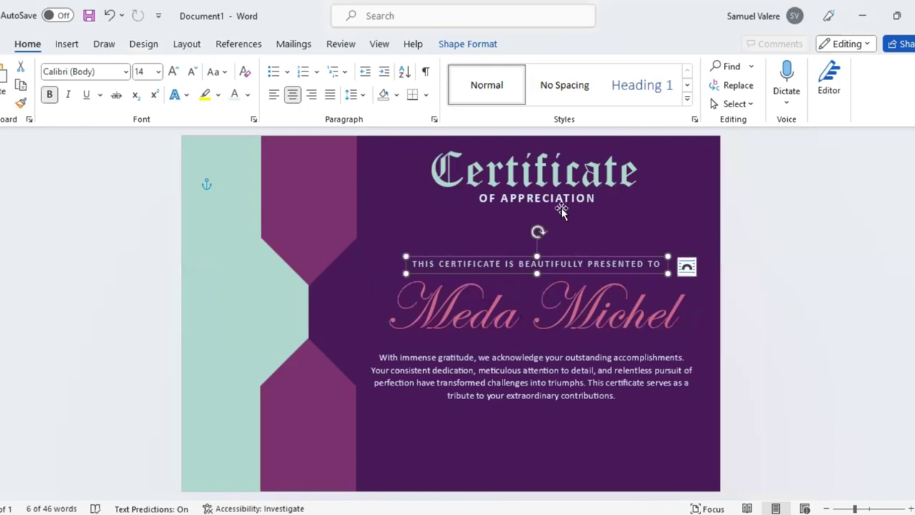
{"action": "key", "text": "shift+Tab"}
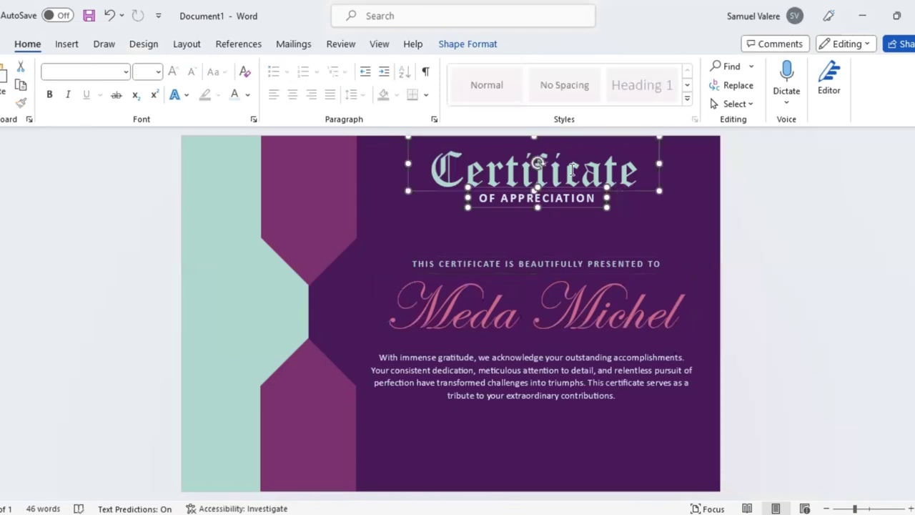
{"action": "key", "text": "shift+Tab"}
{"action": "left_click", "coordinate": [564, 195], "text": "shift"}
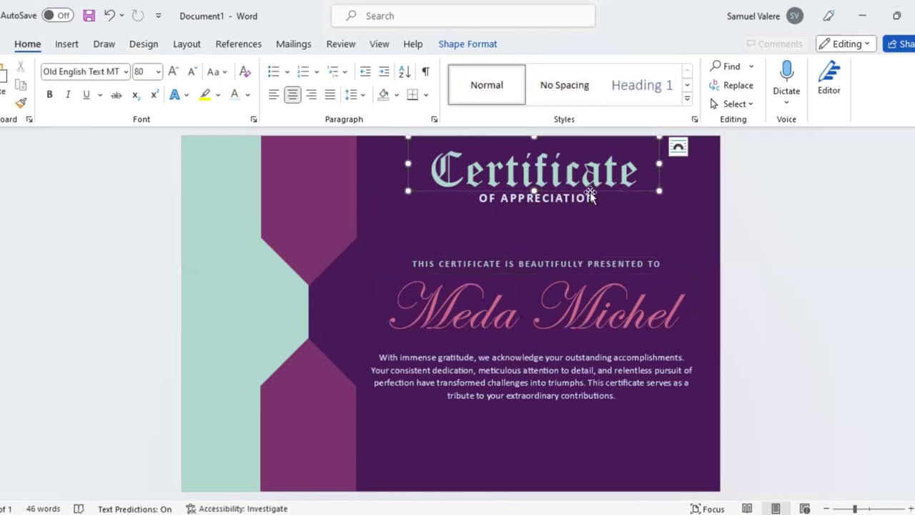
{"action": "key", "text": "Down"}
{"action": "key", "text": "Down"}
{"action": "key", "text": "Down"}
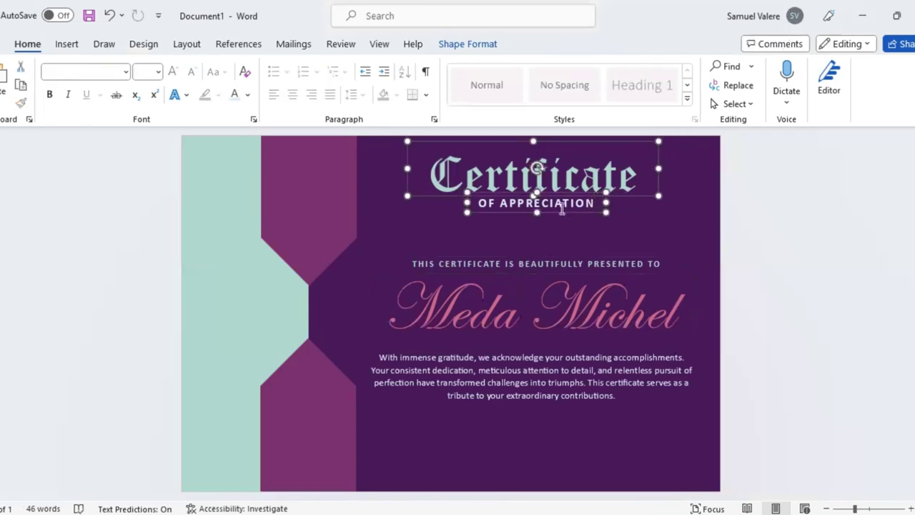
- Lower OF APPRECIATION a touch and nudge the body paragraph box into place
{"action": "left_click", "coordinate": [567, 213]}
{"action": "left_click", "coordinate": [563, 210]}
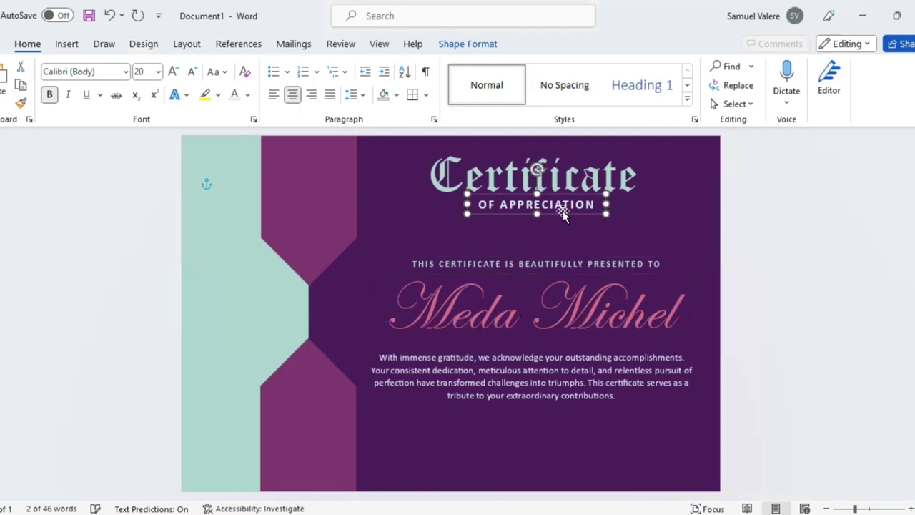
{"action": "left_click_drag", "start_coordinate": [563, 210], "coordinate": [563, 212]}
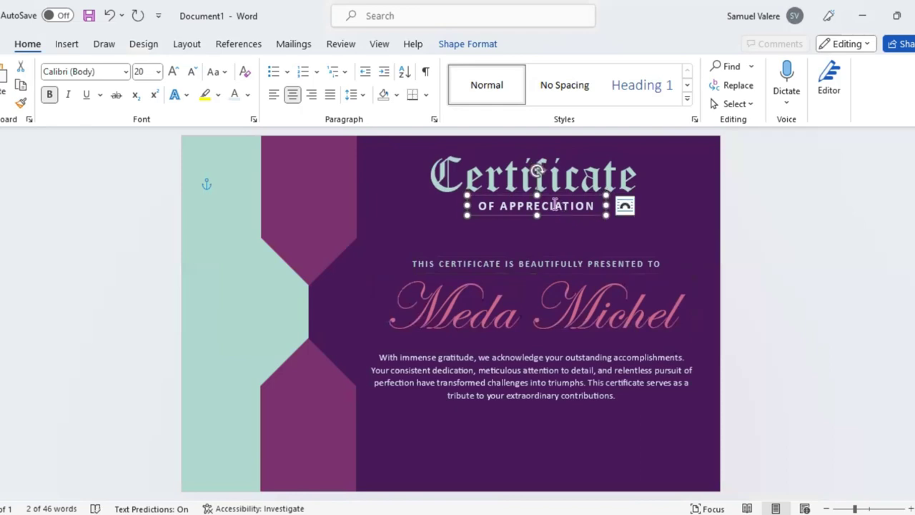
{"action": "left_click", "coordinate": [540, 413]}
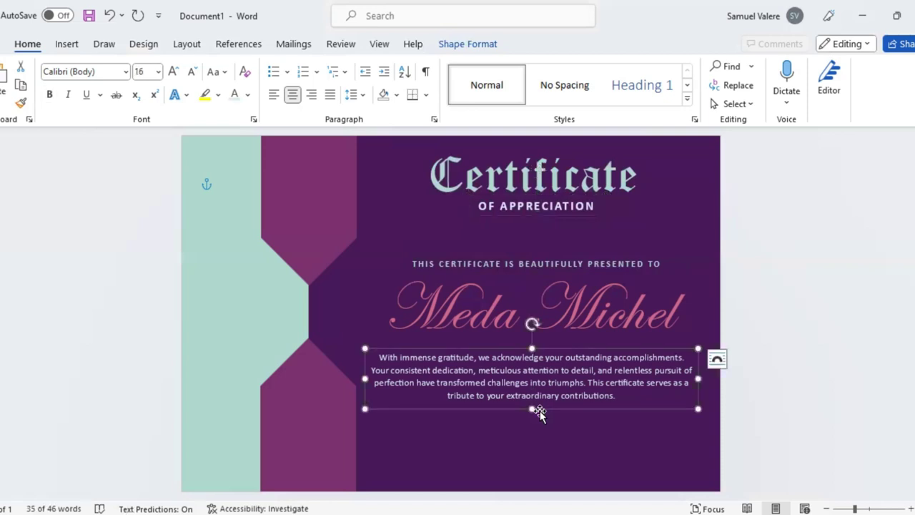
{"action": "left_click_drag", "start_coordinate": [540, 413], "coordinate": [538, 410]}
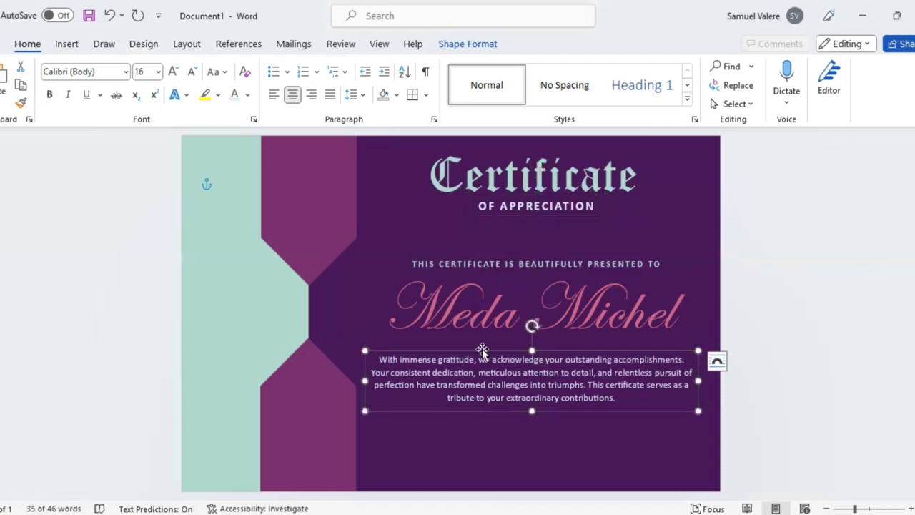
- Draw a thin horizontal line near the bottom left of the certificate
{"action": "left_click", "coordinate": [67, 45]}
{"action": "left_click", "coordinate": [169, 66]}
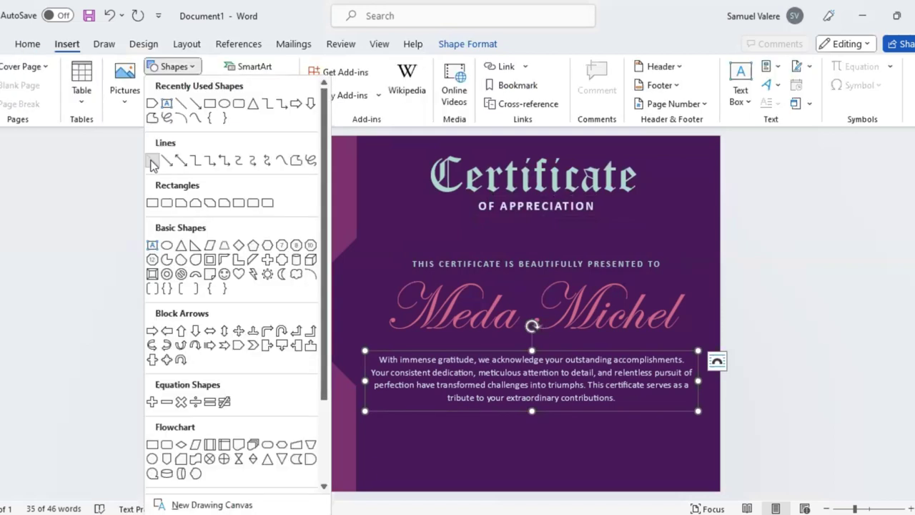
{"action": "left_click", "coordinate": [152, 164]}
{"action": "mouse_move", "coordinate": [372, 465]}
{"action": "left_mouse_down"}
{"action": "mouse_move", "coordinate": [472, 465]}
{"action": "mouse_move", "coordinate": [424, 442]}
{"action": "left_mouse_up"}
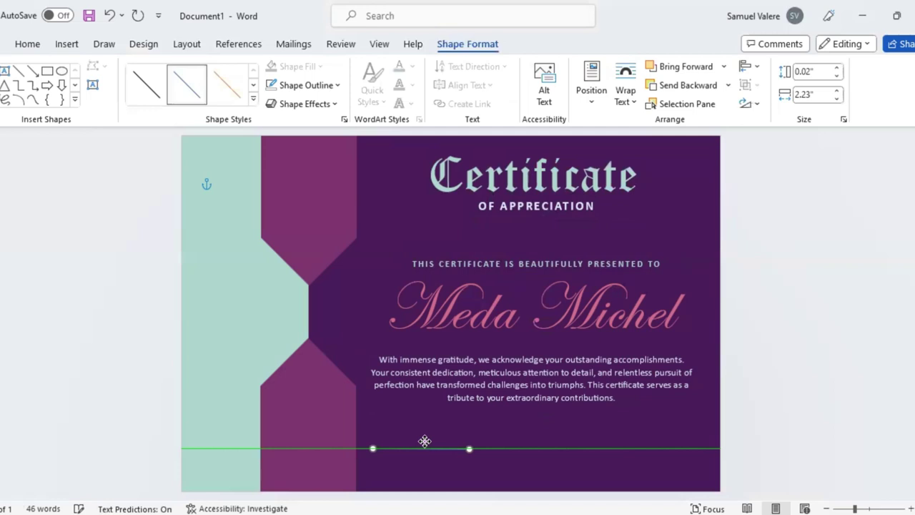
{"action": "left_click_drag", "start_coordinate": [470, 448], "coordinate": [470, 447]}
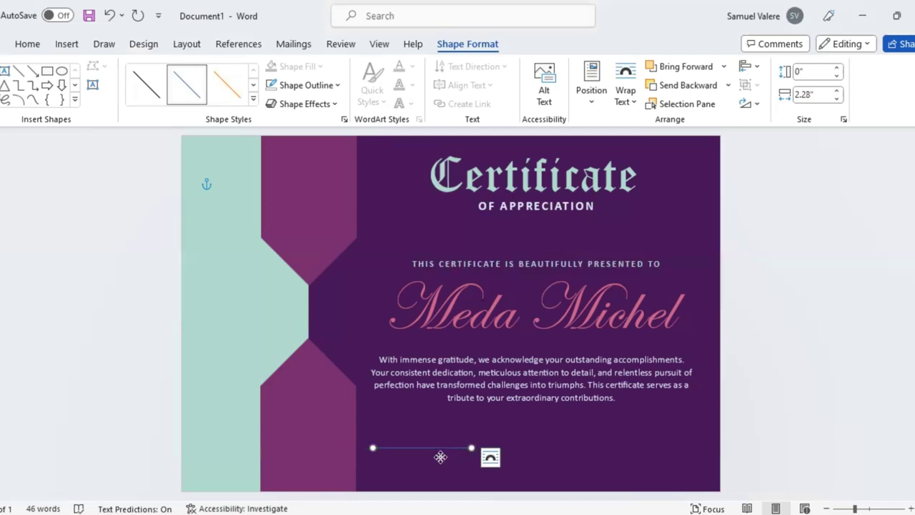
{"action": "left_click", "coordinate": [440, 454]}
{"action": "left_click", "coordinate": [441, 449]}
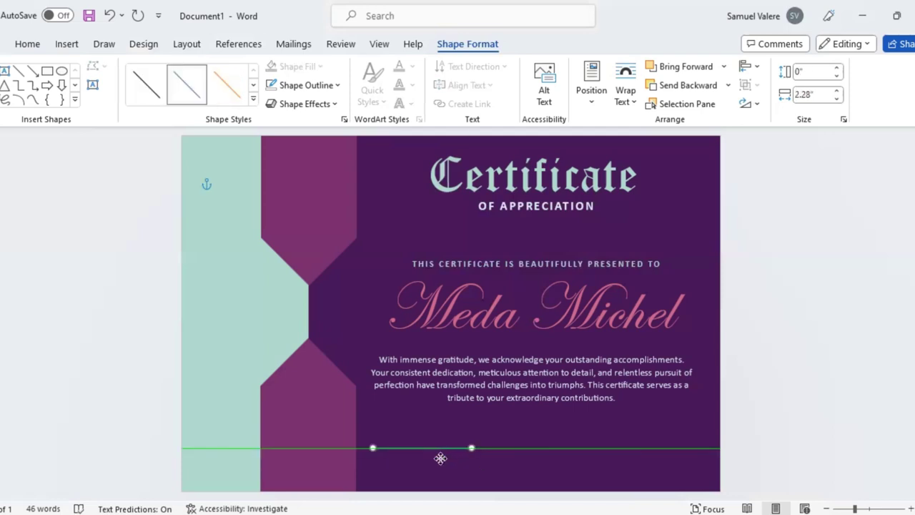
{"action": "left_click_drag", "start_coordinate": [440, 464], "coordinate": [437, 469]}
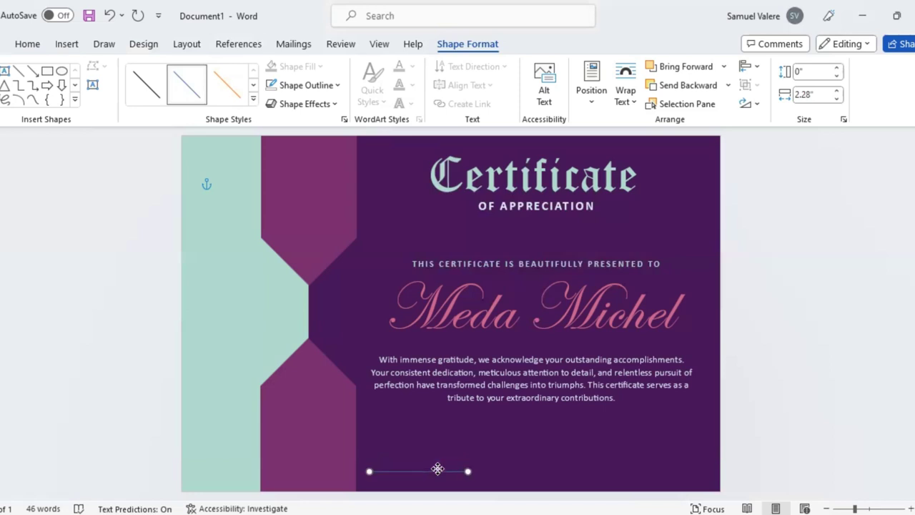
{"action": "key", "text": "Up"}
- Make the line white and place a copy at the bottom right
{"action": "left_click", "coordinate": [338, 90]}
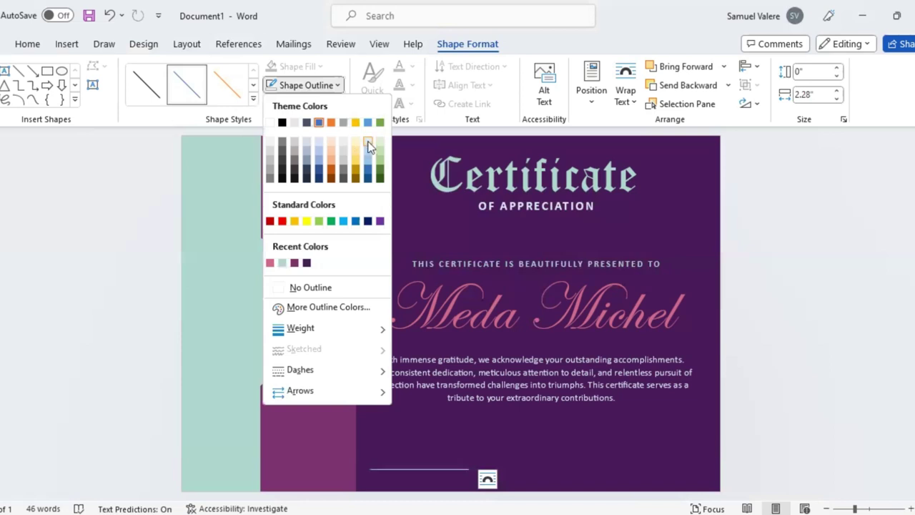
{"action": "left_click", "coordinate": [397, 274]}
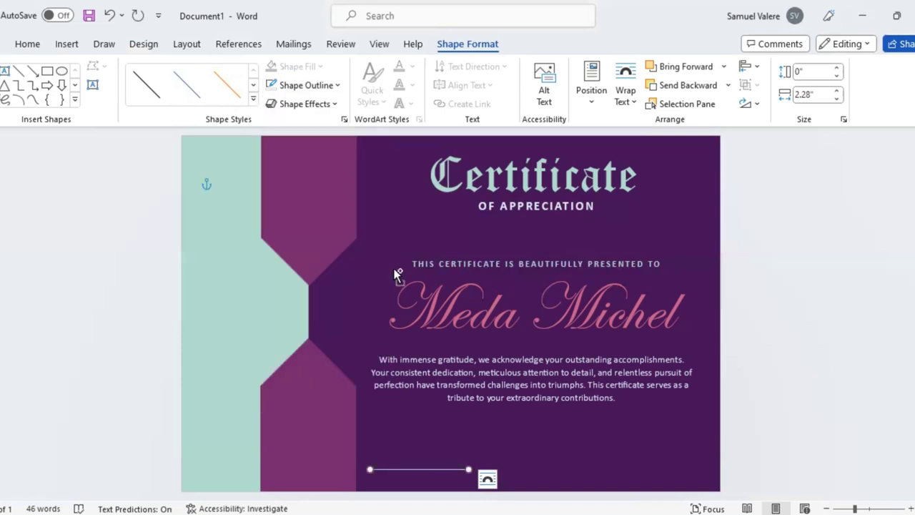
{"action": "key", "text": "Right"}
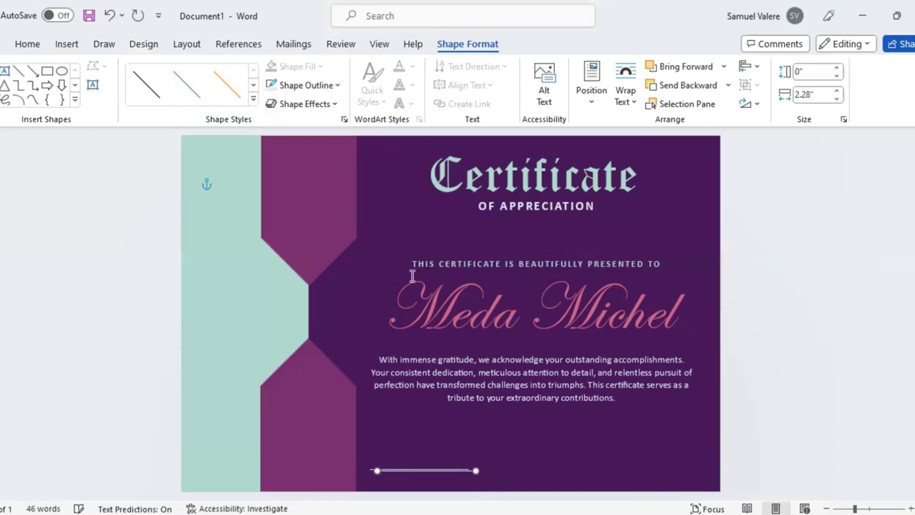
{"action": "key", "text": "Right"}
{"action": "key", "text": "ctrl+Right"}
{"action": "key", "text": "Right"}
{"action": "key", "text": "Right"}
{"action": "key", "text": "Right"}
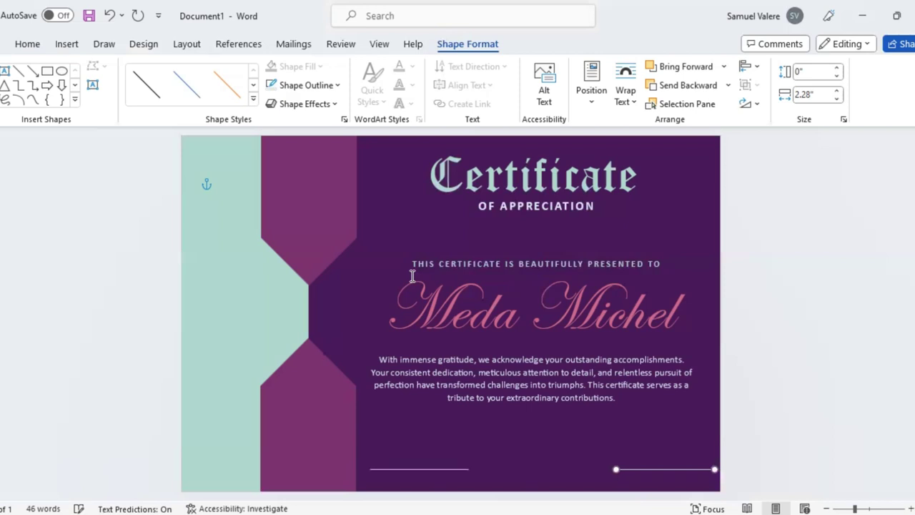
{"action": "key", "text": "Left"}
{"action": "key", "text": "Left"}
{"action": "key", "text": "Left"}
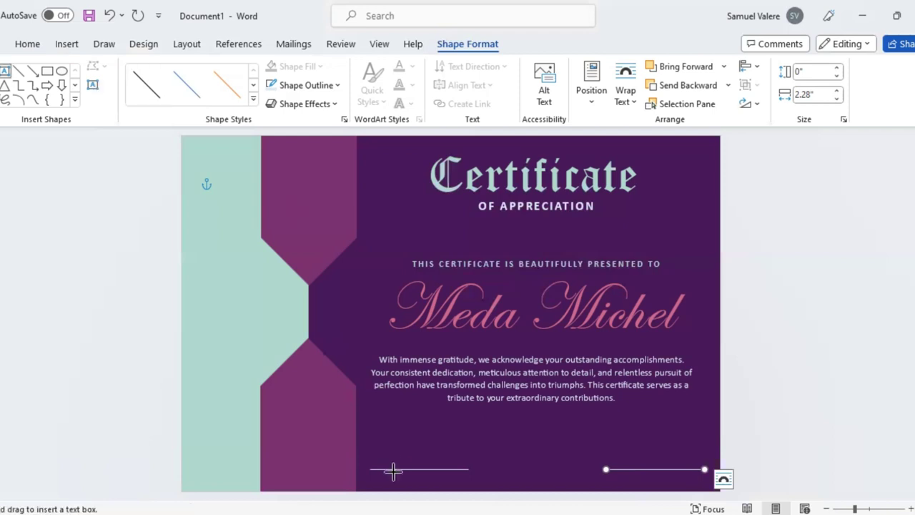
- Add a centred 12-pt 'Date' caption in a text box under the left line
{"action": "left_click_drag", "start_coordinate": [383, 471], "coordinate": [465, 484]}
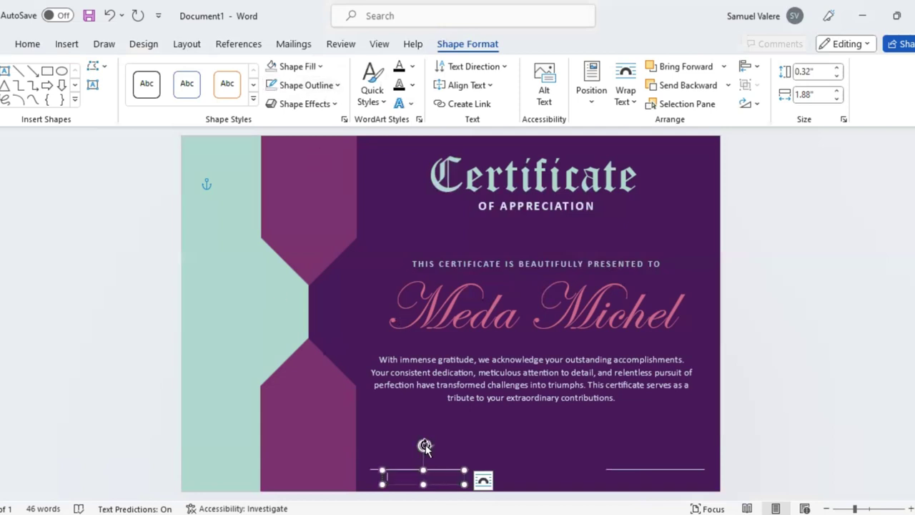
{"action": "type", "text": "Date"}
{"action": "double_click", "coordinate": [396, 479]}
{"action": "left_click", "coordinate": [28, 45]}
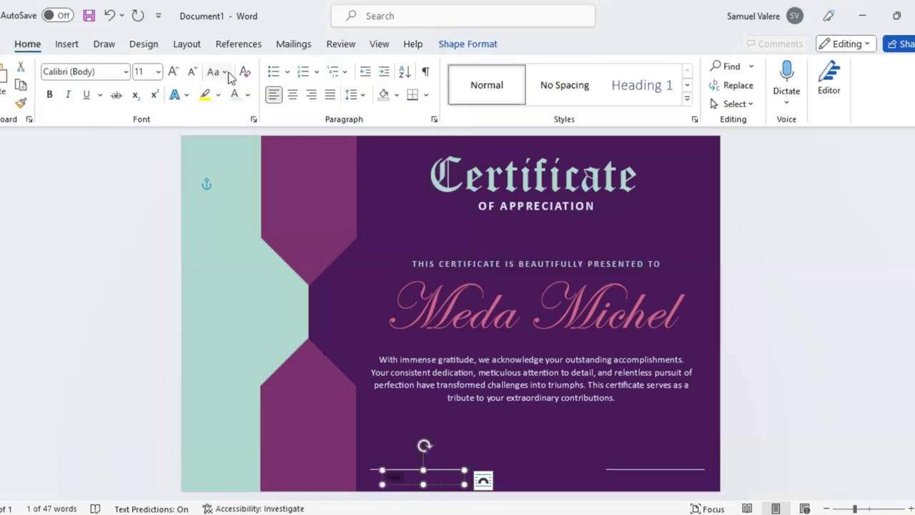
{"action": "left_click", "coordinate": [174, 72]}
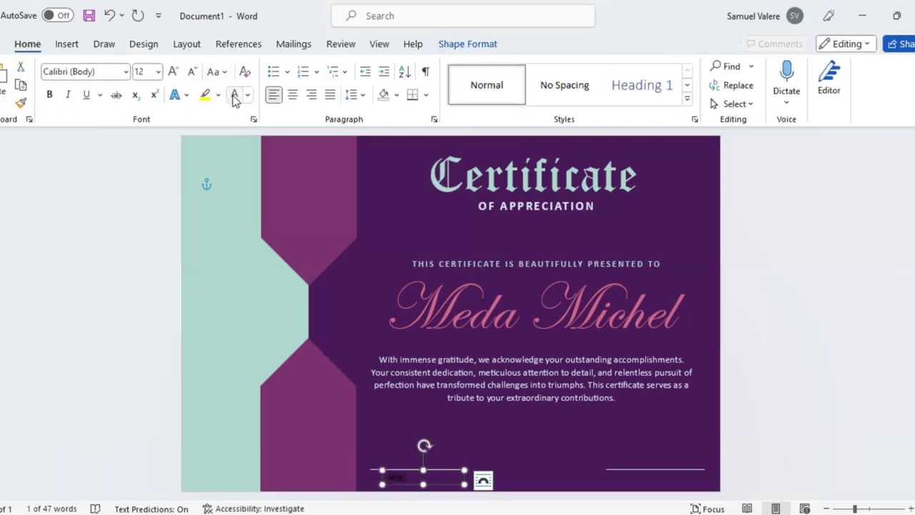
{"action": "left_click", "coordinate": [292, 94]}
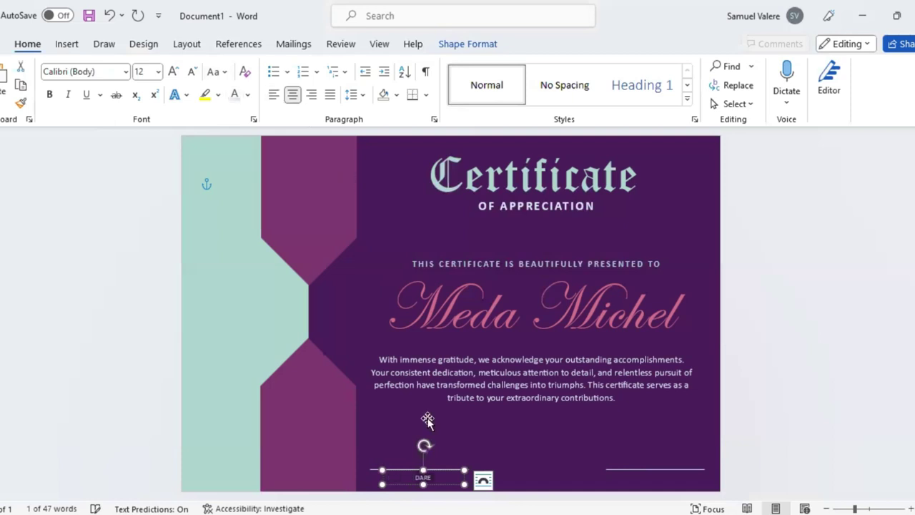
{"action": "left_click_drag", "start_coordinate": [438, 485], "coordinate": [435, 483]}
{"action": "key", "text": "ctrl+z"}
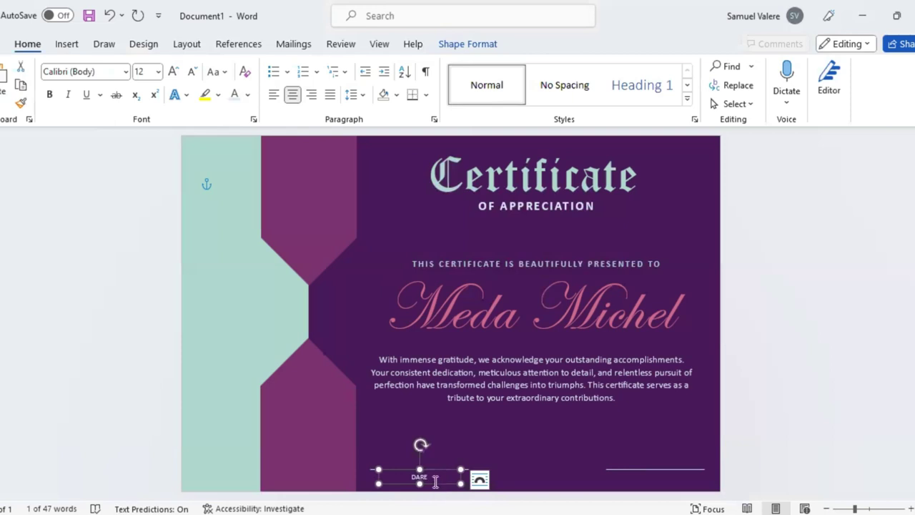
- Copy the caption under the right line, changing it to 'SIGNATURE' in uppercase
{"action": "left_click_drag", "start_coordinate": [442, 480], "coordinate": [671, 468], "text": "ctrl"}
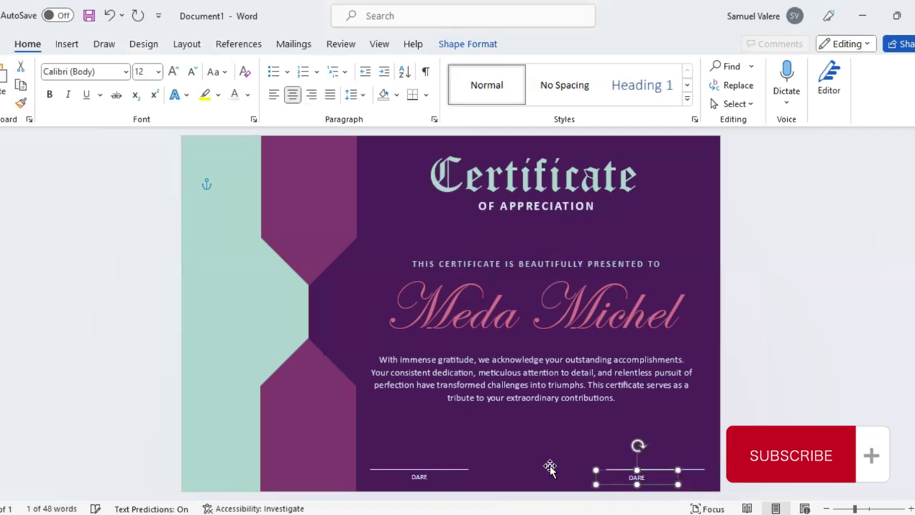
{"action": "key", "text": "Right"}
{"action": "key", "text": "Right"}
{"action": "key", "text": "Right"}
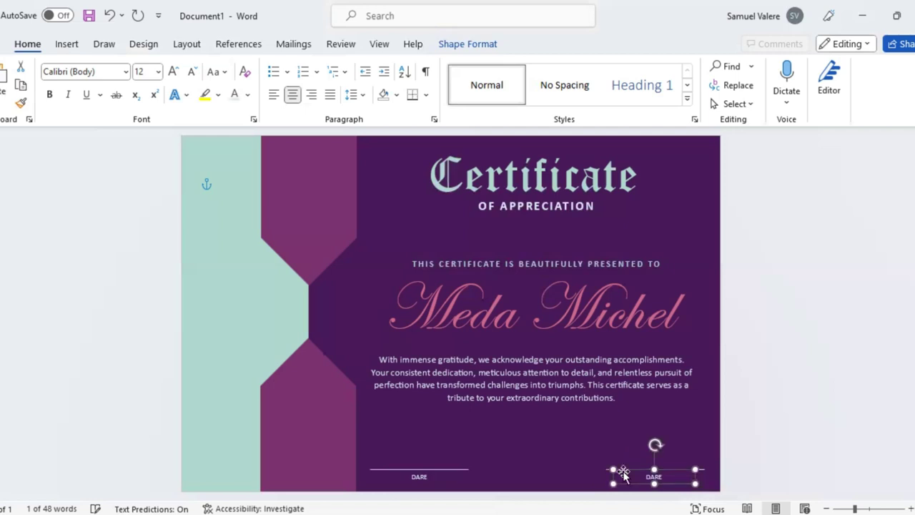
{"action": "left_click", "coordinate": [653, 475]}
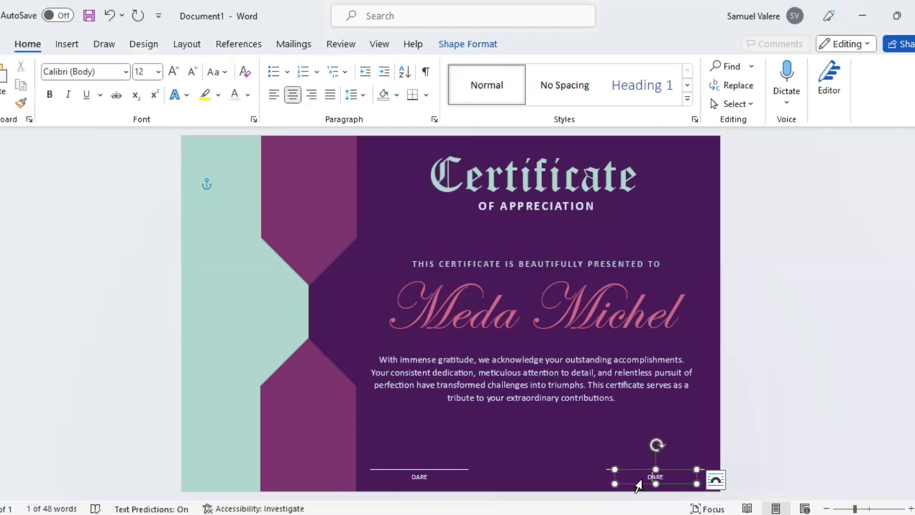
{"action": "type", "text": "Si"}
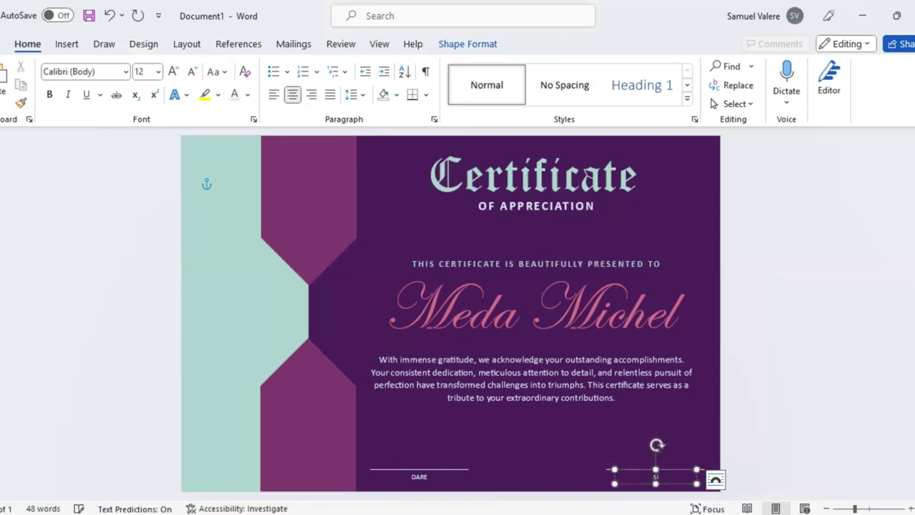
{"action": "type", "text": "gnature"}
{"action": "double_click", "coordinate": [646, 478]}
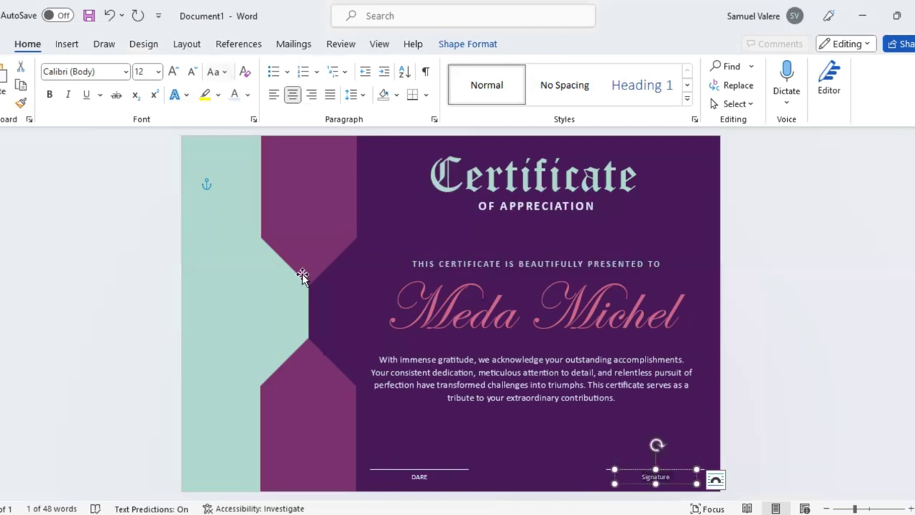
{"action": "key", "text": "ctrl+shift+a"}
{"action": "left_click", "coordinate": [343, 321]}
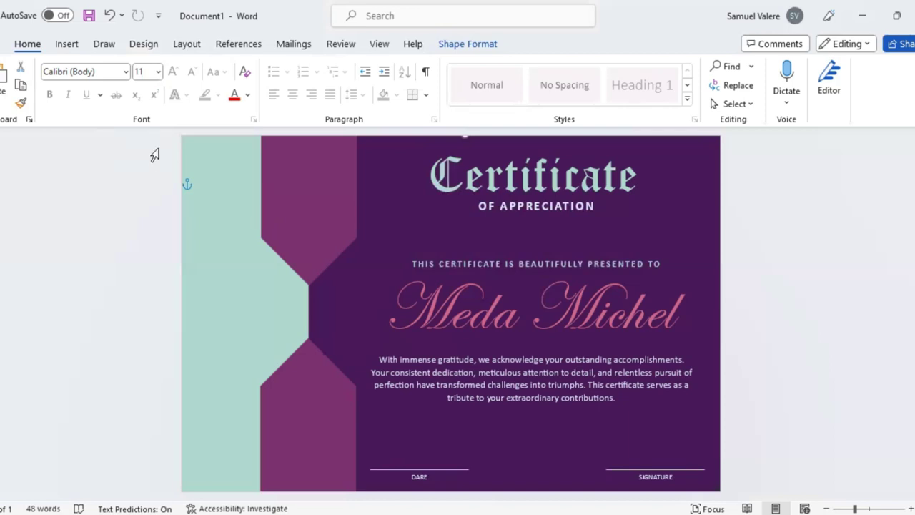
- Draw a starburst shape on the lower magenta panel
{"action": "left_click", "coordinate": [68, 45]}
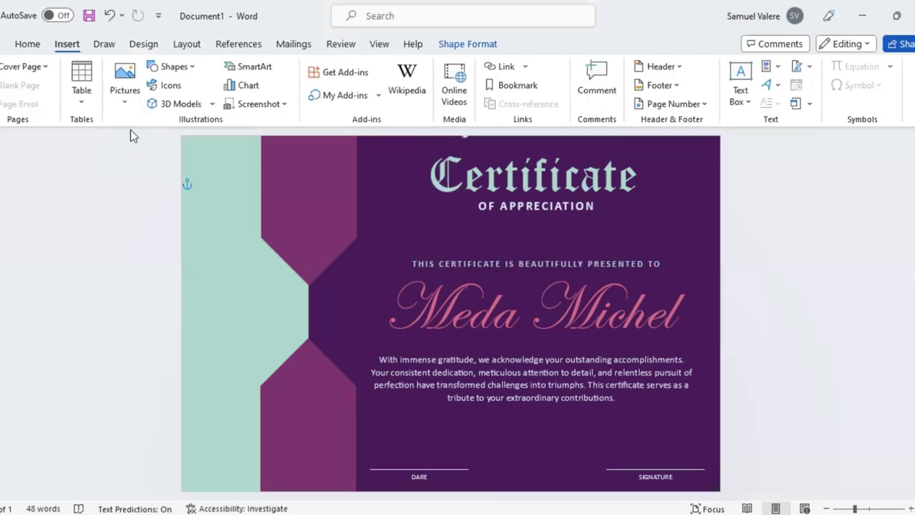
{"action": "left_click", "coordinate": [192, 67]}
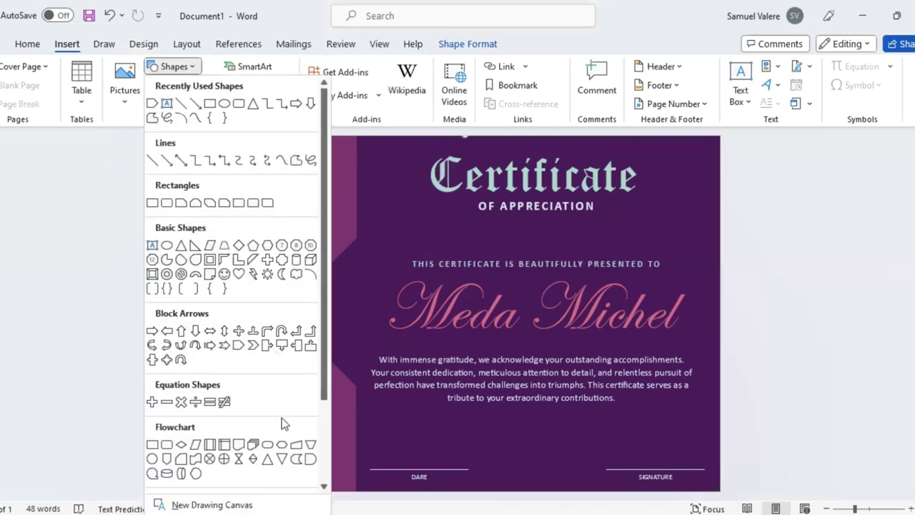
{"action": "scroll", "coordinate": [282, 424], "scroll_direction": "down", "scroll_amount": 3}
{"action": "left_click", "coordinate": [295, 409]}
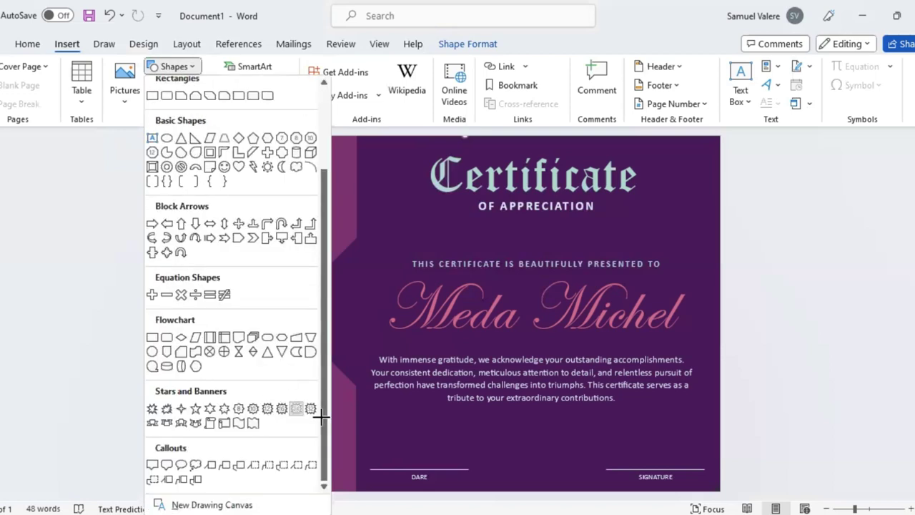
{"action": "left_click_drag", "start_coordinate": [291, 383], "coordinate": [363, 452]}
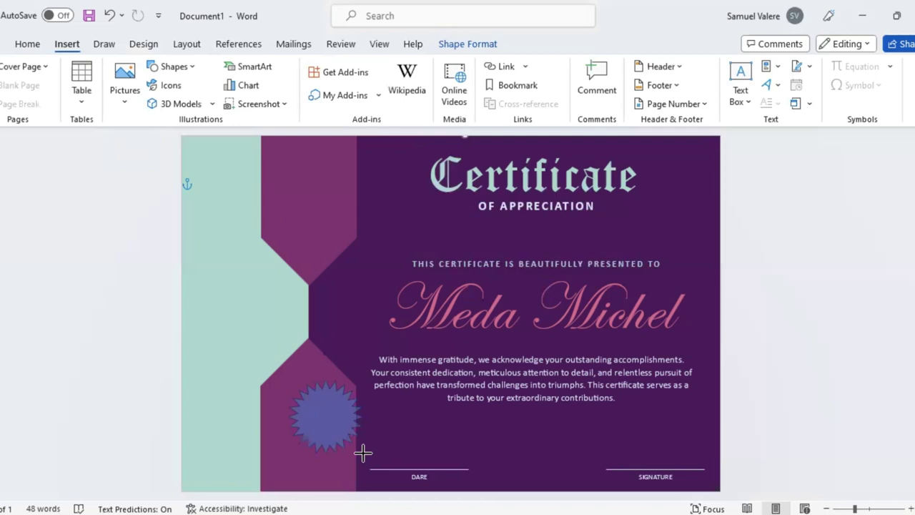
{"action": "left_click_drag", "start_coordinate": [363, 452], "coordinate": [376, 461]}
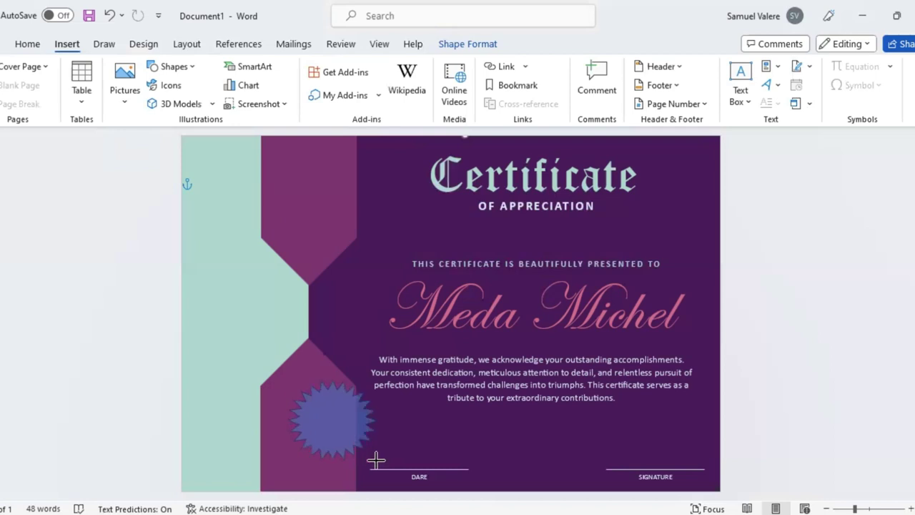
{"action": "mouse_move", "coordinate": [312, 387]}
{"action": "left_mouse_down"}
{"action": "mouse_move", "coordinate": [289, 347]}
{"action": "mouse_move", "coordinate": [305, 345]}
{"action": "left_mouse_up"}
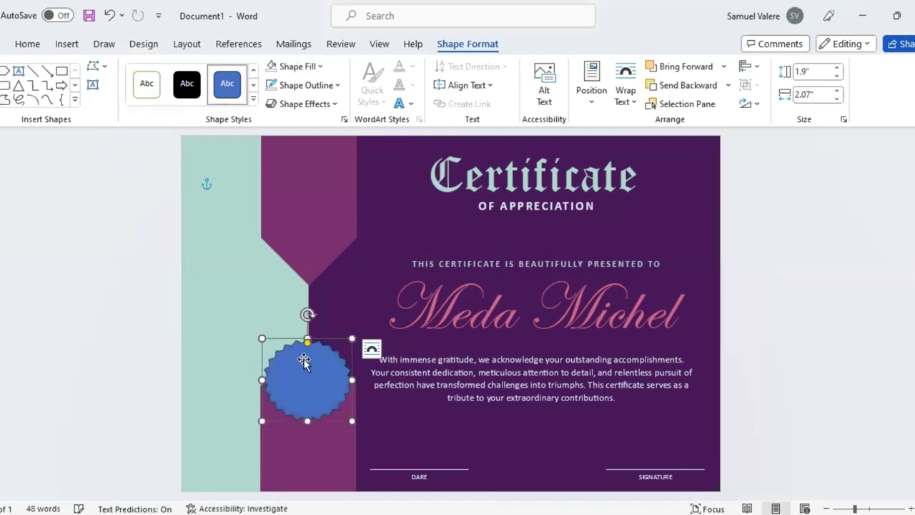
{"action": "left_click_drag", "start_coordinate": [306, 382], "coordinate": [306, 390]}
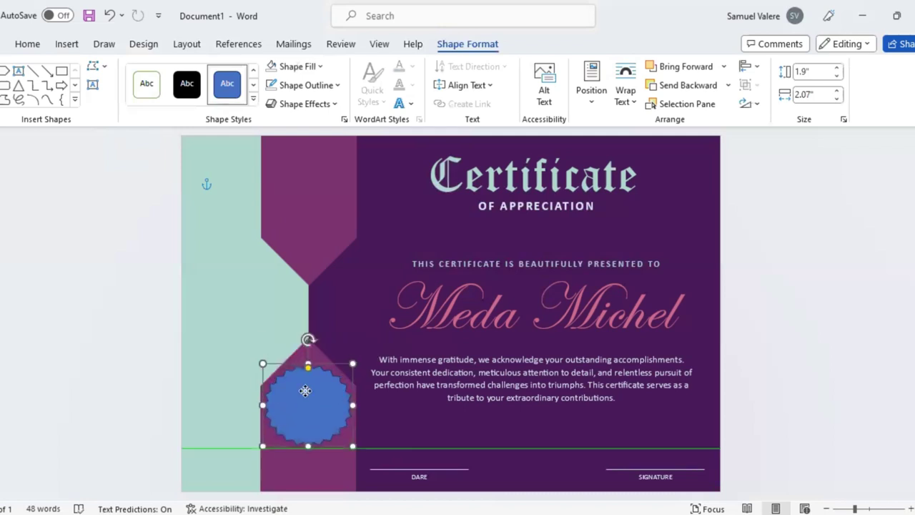
- Fill the starburst gold, size it to 1.63" by 1.77", and give it a pink centre
{"action": "left_click", "coordinate": [322, 67]}
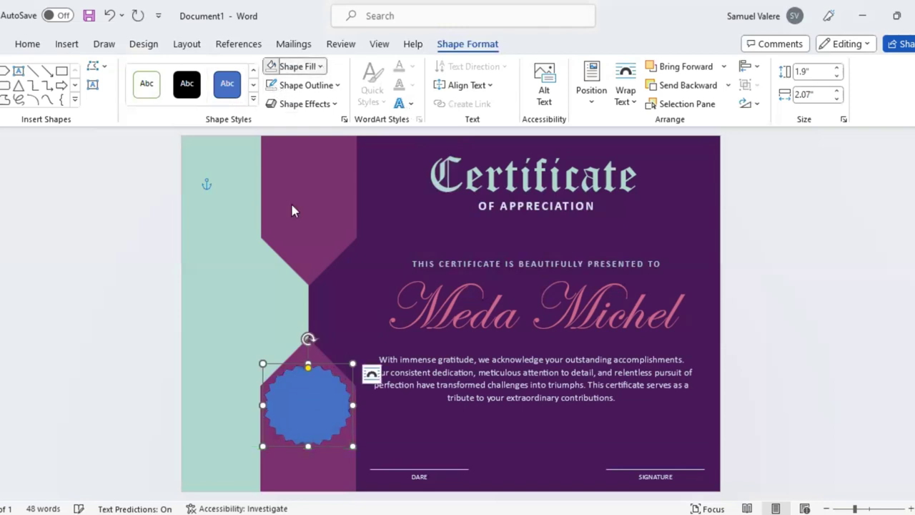
{"action": "left_click", "coordinate": [294, 203]}
{"action": "key", "text": "Escape"}
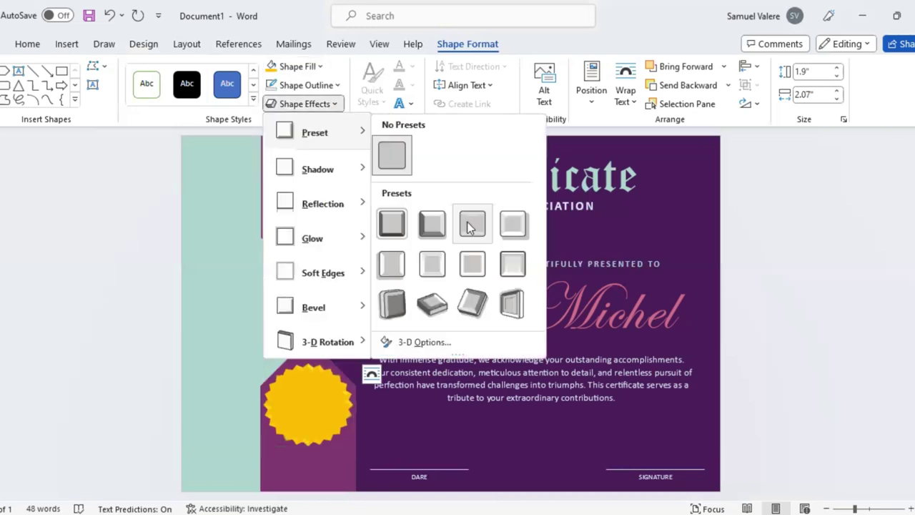
{"action": "key", "text": "Escape"}
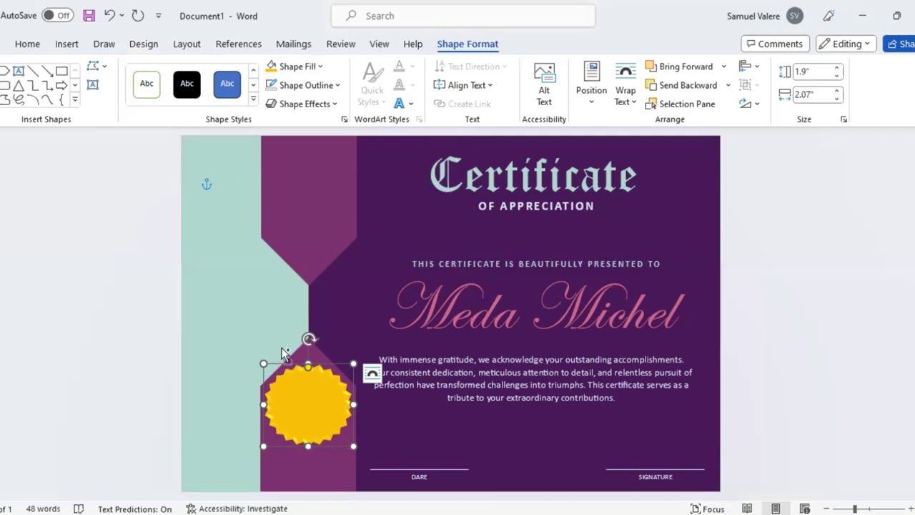
{"action": "left_click_drag", "start_coordinate": [364, 460], "coordinate": [349, 439]}
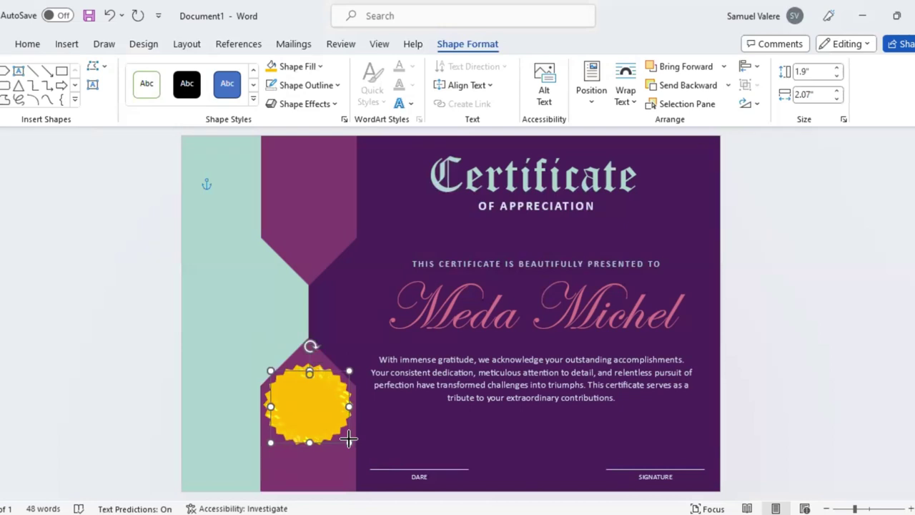
{"action": "left_click_drag", "start_coordinate": [349, 439], "coordinate": [347, 441]}
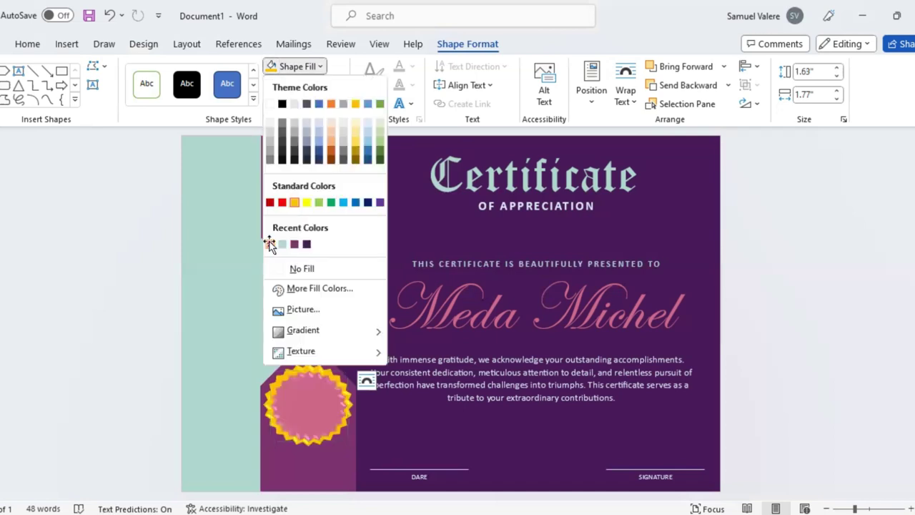
{"action": "left_click", "coordinate": [308, 391]}
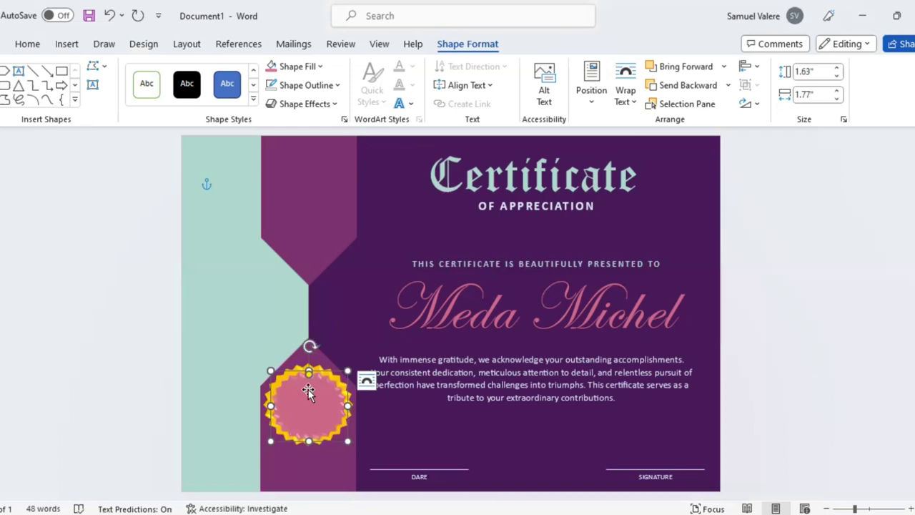
- Draw a text box inside the starburst seal and type 'Best'
{"action": "left_click", "coordinate": [93, 86]}
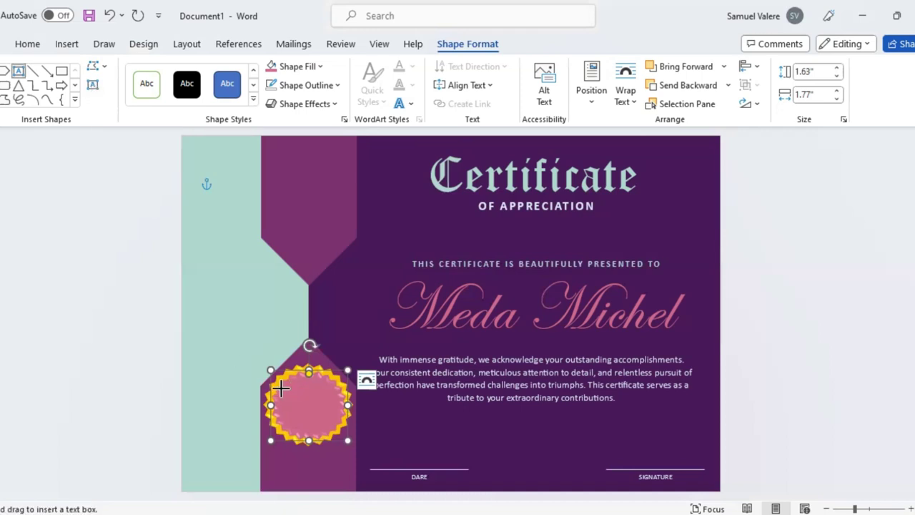
{"action": "left_click_drag", "start_coordinate": [282, 389], "coordinate": [342, 403]}
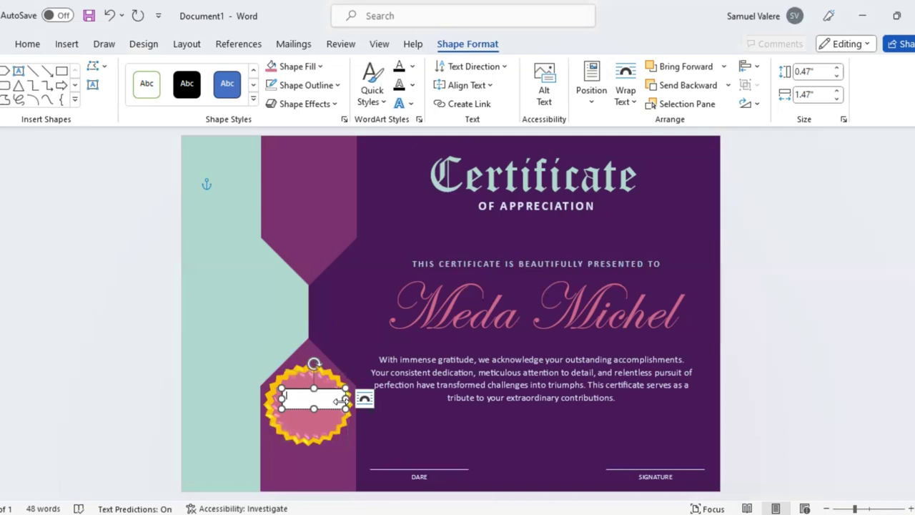
{"action": "type", "text": "Best"}
- Format 'Best' in Edwardian Script ITC and grow it to 36 pt
{"action": "key", "text": "ctrl+a"}
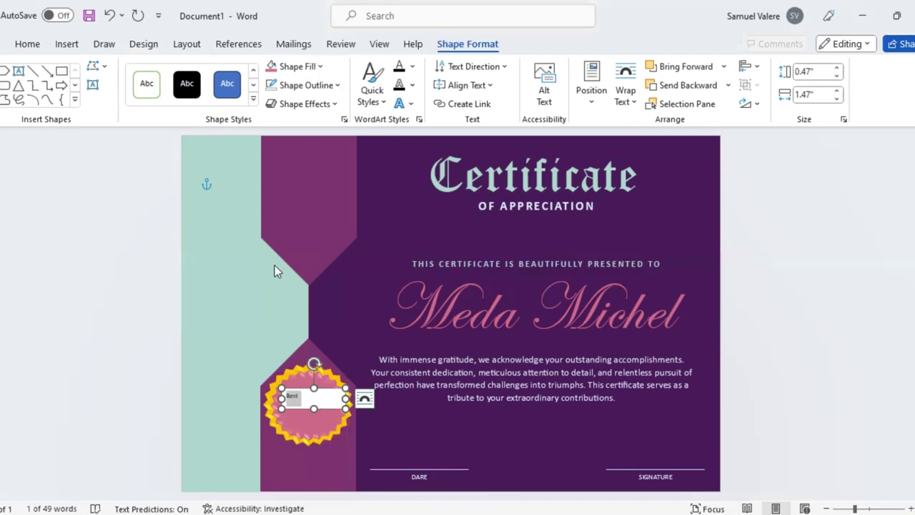
{"action": "left_click", "coordinate": [31, 46]}
{"action": "left_click", "coordinate": [108, 72]}
{"action": "type", "text": "Edwardian Script ITC"}
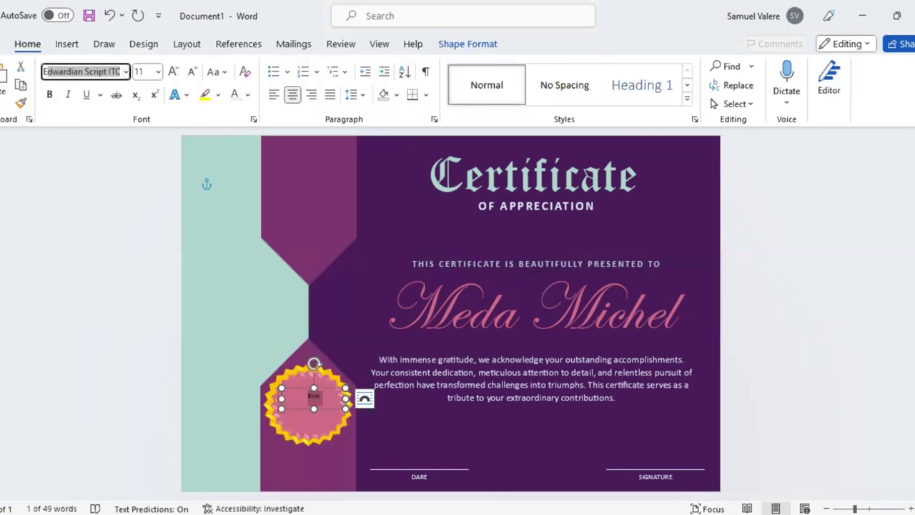
{"action": "key", "text": "Return"}
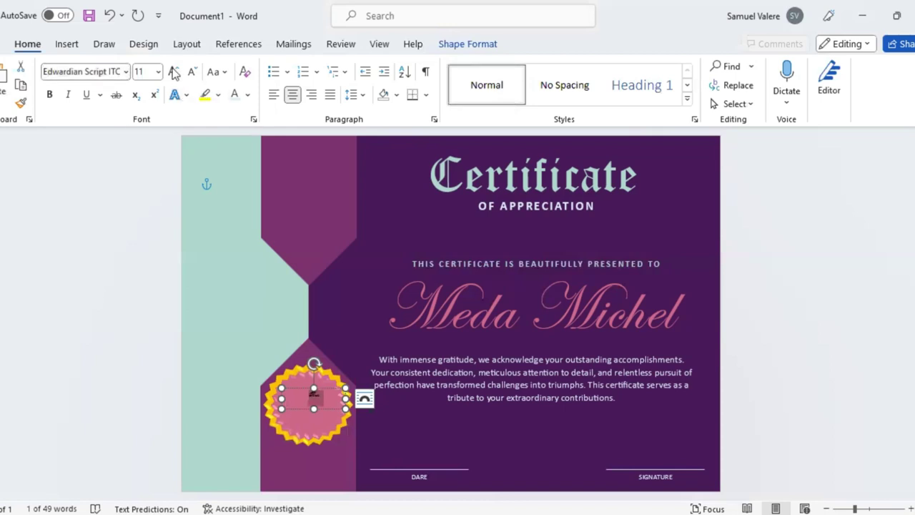
{"action": "left_click", "coordinate": [174, 72]}
{"action": "left_click", "coordinate": [174, 72]}
{"action": "left_click", "coordinate": [174, 71]}
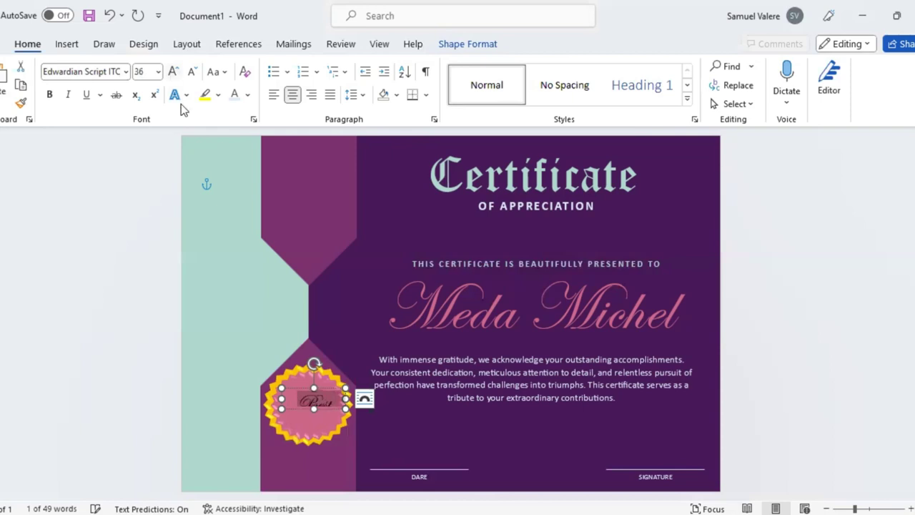
- Give 'Best' a light font colour and shift its box up and left in the seal
{"action": "left_click", "coordinate": [246, 96]}
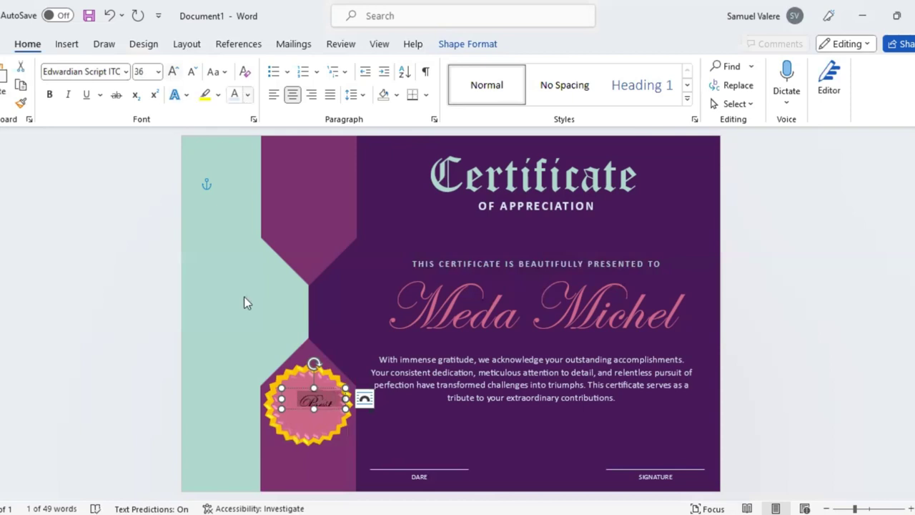
{"action": "left_click", "coordinate": [315, 407]}
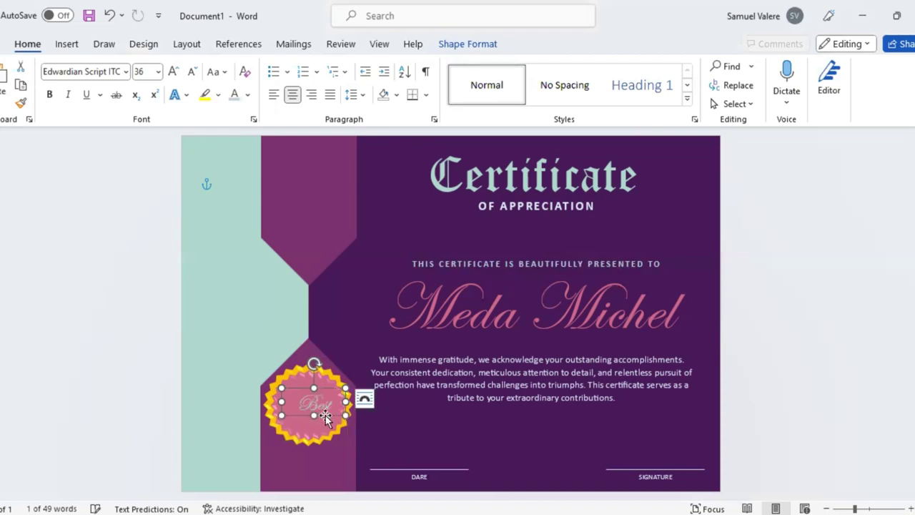
{"action": "left_click_drag", "start_coordinate": [325, 418], "coordinate": [320, 408]}
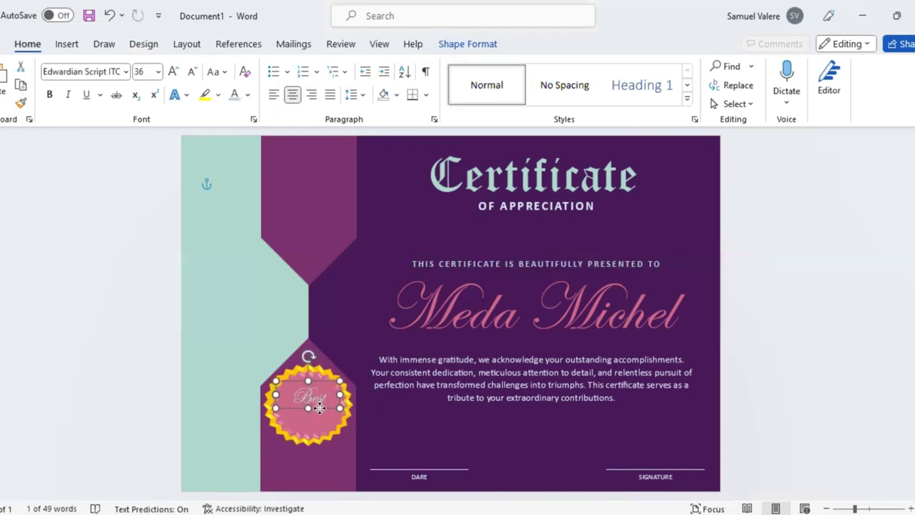
{"action": "left_click", "coordinate": [320, 407]}
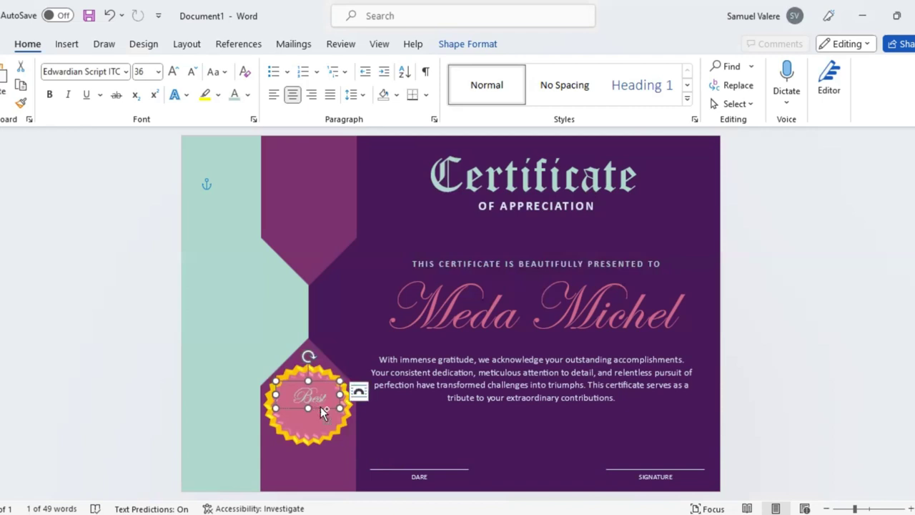
- Duplicate the 'Best' text box below it and change its text to 'Award'
{"action": "left_click_drag", "start_coordinate": [320, 411], "coordinate": [319, 424], "text": "ctrl"}
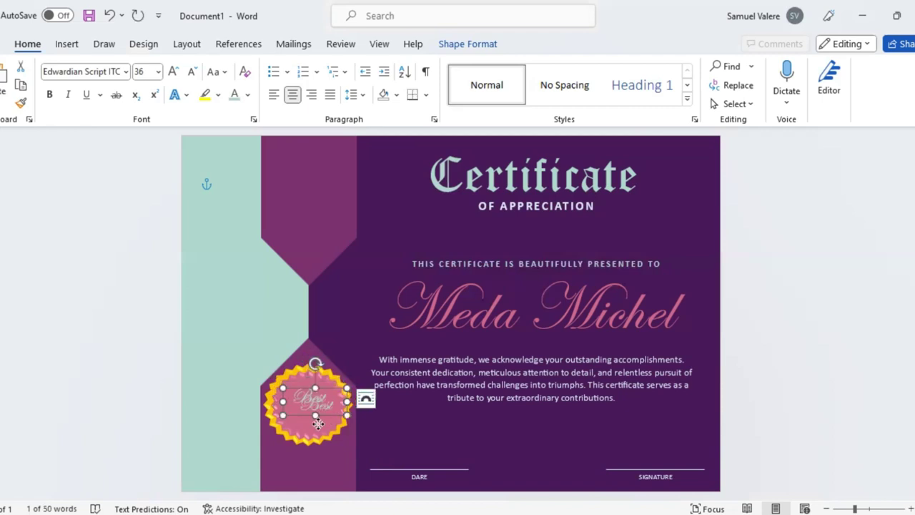
{"action": "double_click", "coordinate": [314, 414]}
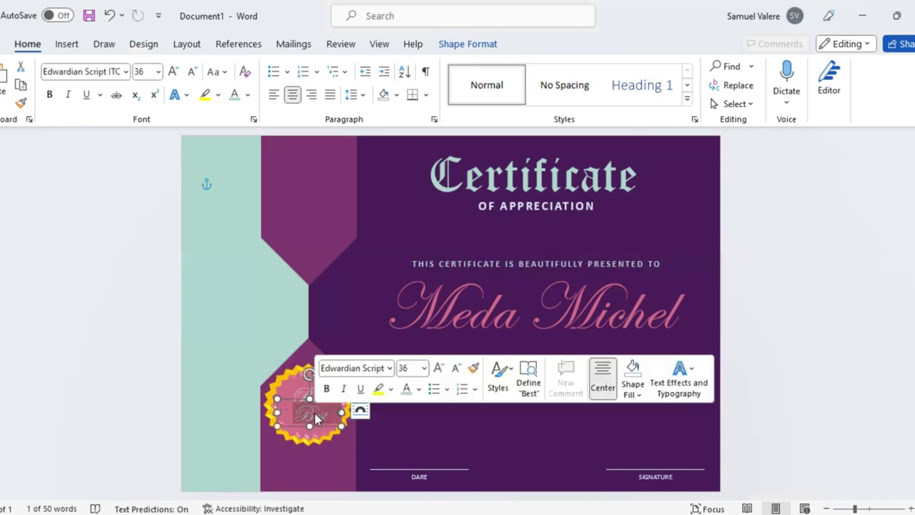
{"action": "type", "text": "Awa"}
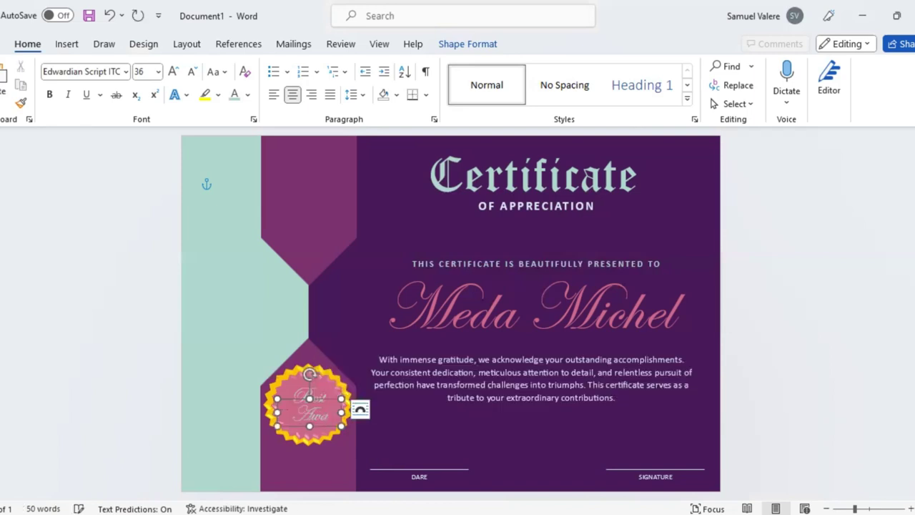
{"action": "type", "text": "rd"}
- Make 'Award' uppercase Calibri at 28 pt, widening its box to fit
{"action": "double_click", "coordinate": [315, 413]}
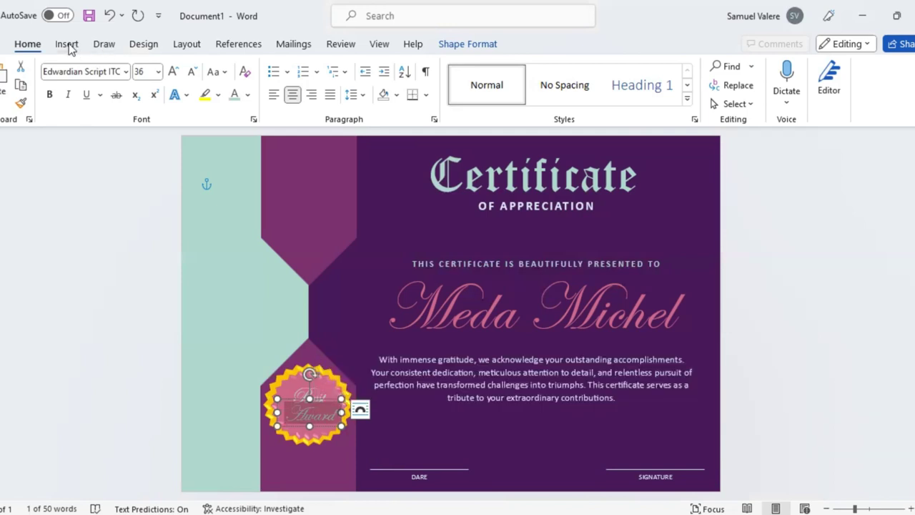
{"action": "left_click", "coordinate": [126, 72]}
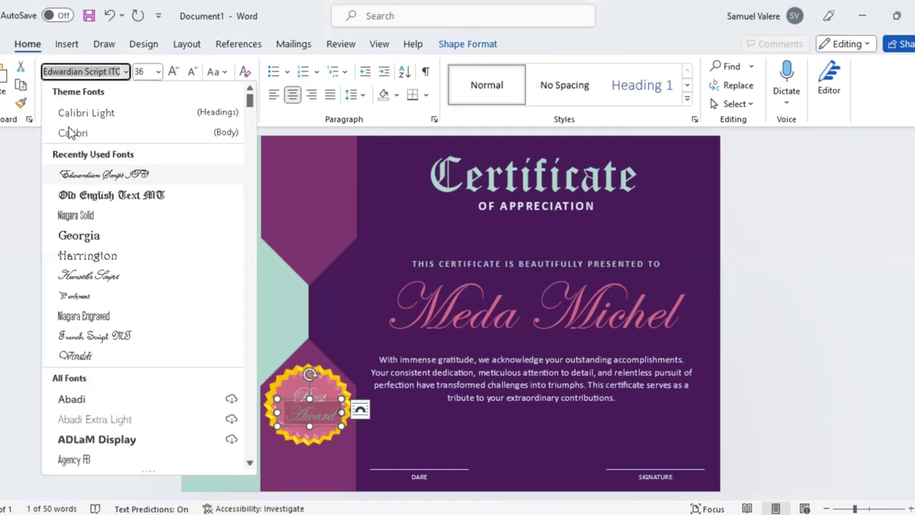
{"action": "left_click", "coordinate": [130, 134]}
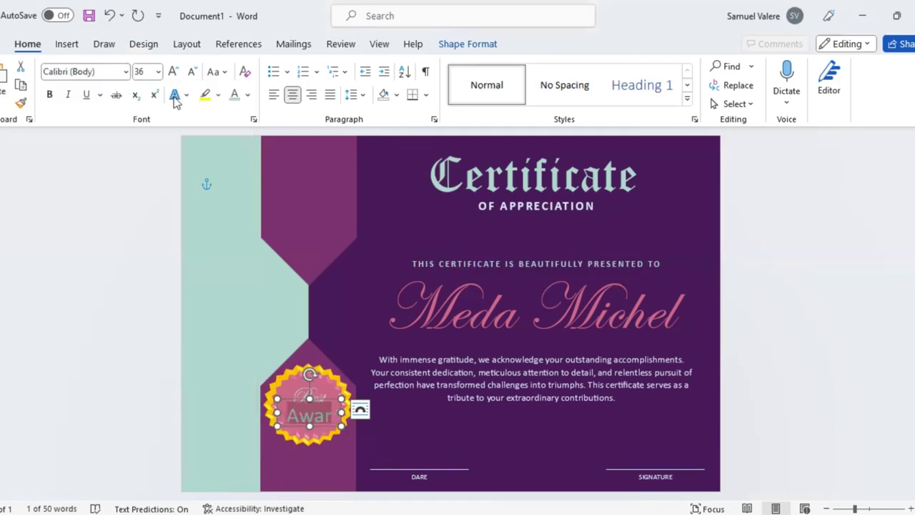
{"action": "left_click", "coordinate": [222, 72]}
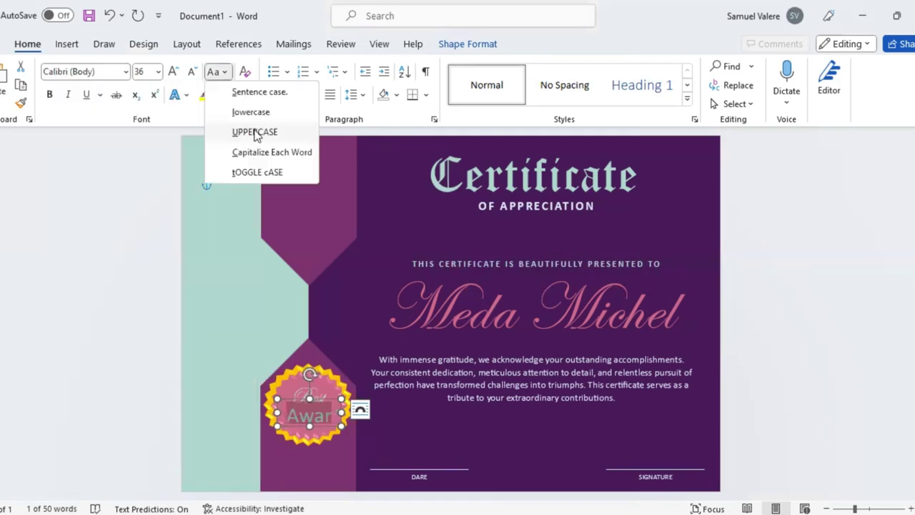
{"action": "left_click", "coordinate": [255, 133]}
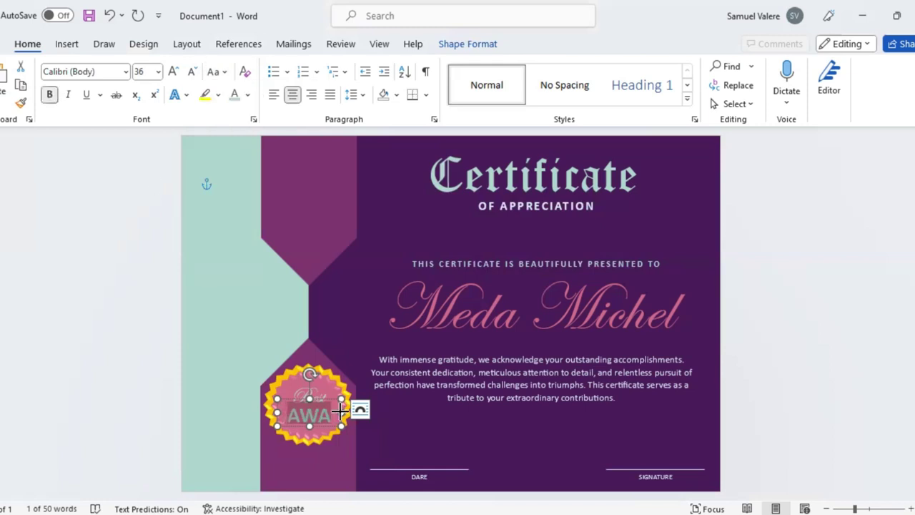
{"action": "left_click_drag", "start_coordinate": [360, 411], "coordinate": [362, 411]}
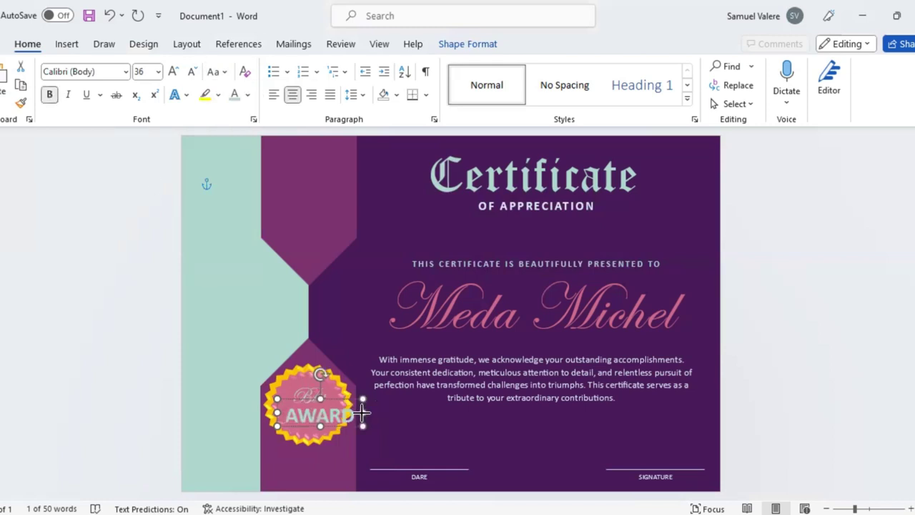
{"action": "left_click", "coordinate": [462, 376]}
- Nudge the AWARD box left and down and colour the word orange
{"action": "left_click_drag", "start_coordinate": [327, 426], "coordinate": [319, 429]}
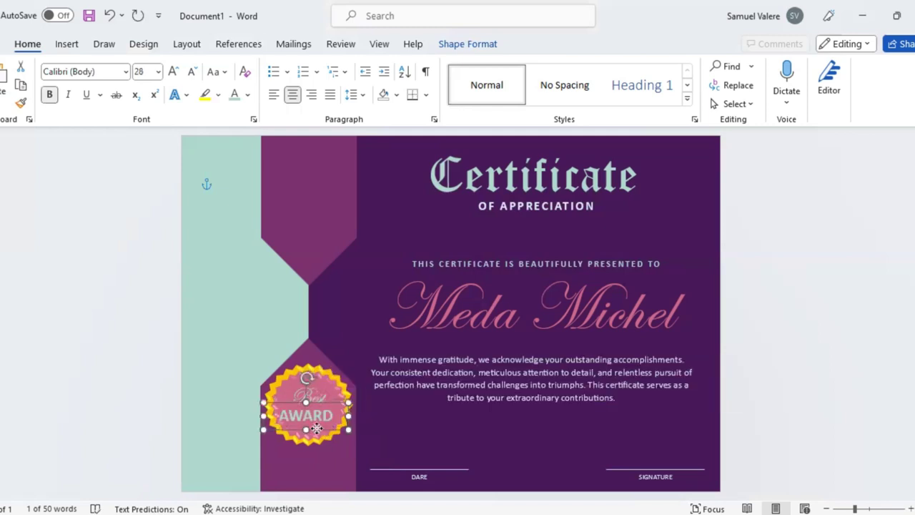
{"action": "left_click", "coordinate": [355, 412]}
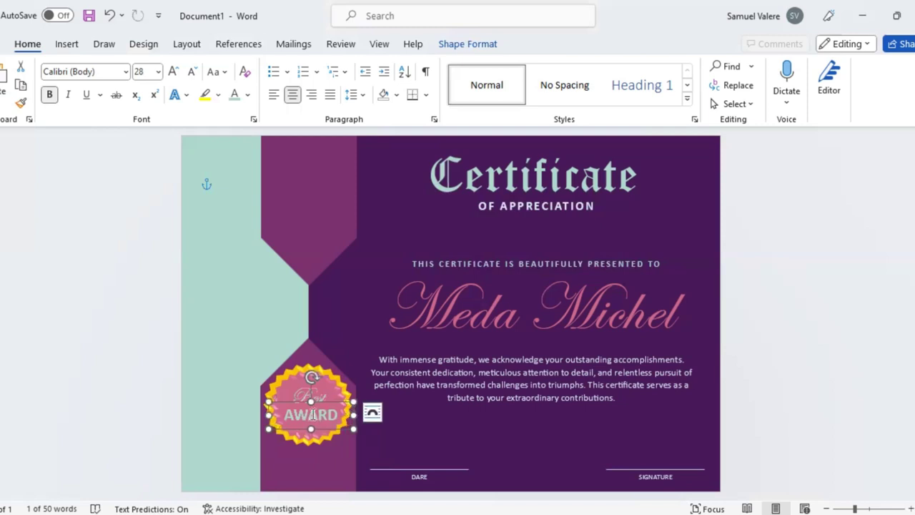
{"action": "double_click", "coordinate": [312, 415]}
{"action": "left_click", "coordinate": [415, 390]}
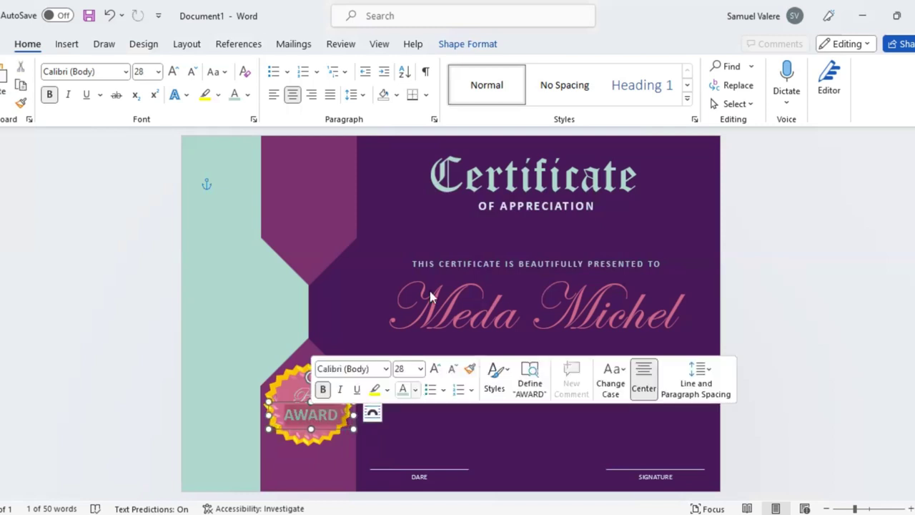
{"action": "left_click", "coordinate": [427, 427]}
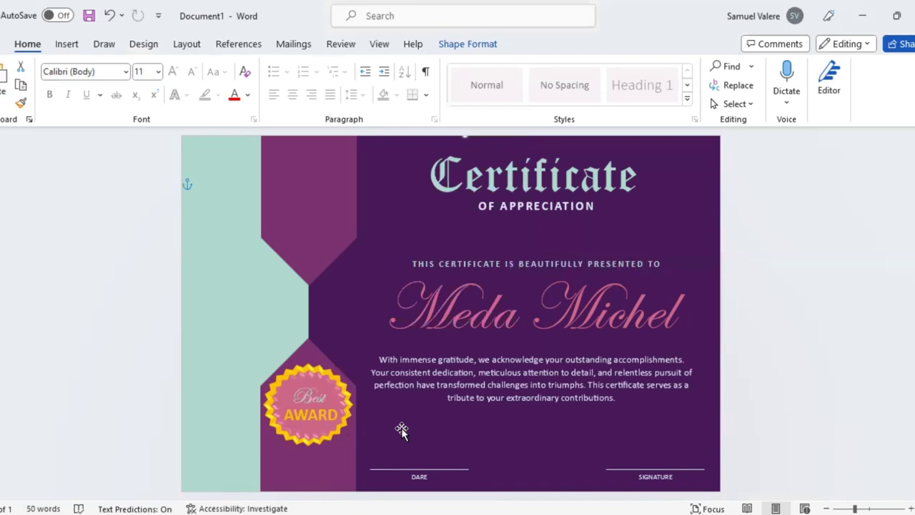
- Select the starbursts and both text boxes and group them into one badge
{"action": "left_click", "coordinate": [304, 433]}
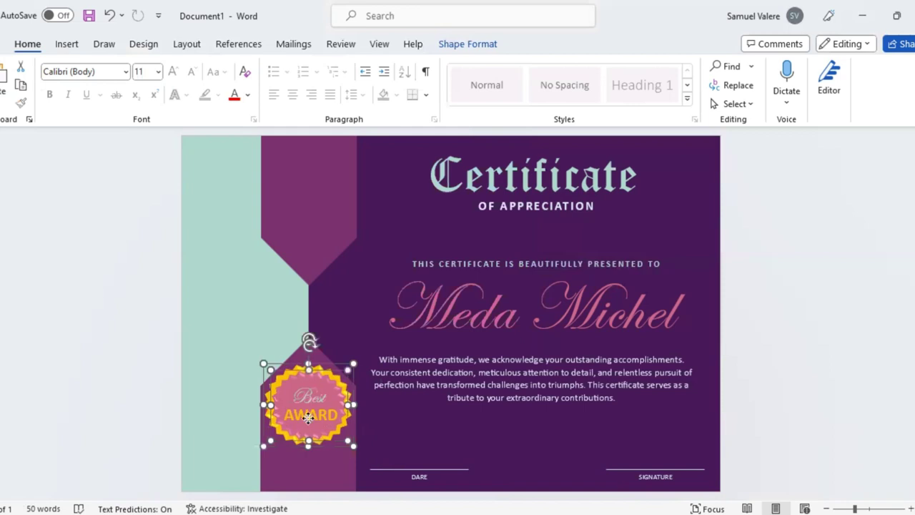
{"action": "left_click", "coordinate": [309, 416]}
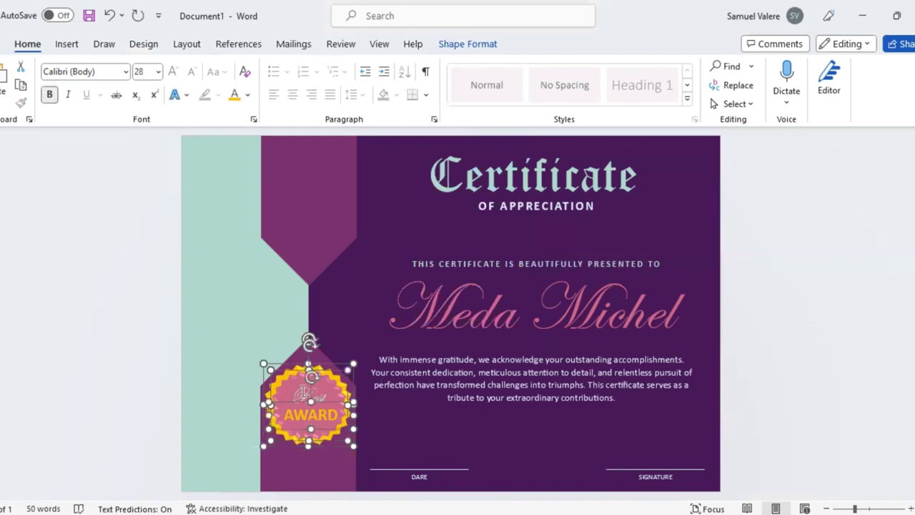
{"action": "left_click", "coordinate": [304, 392]}
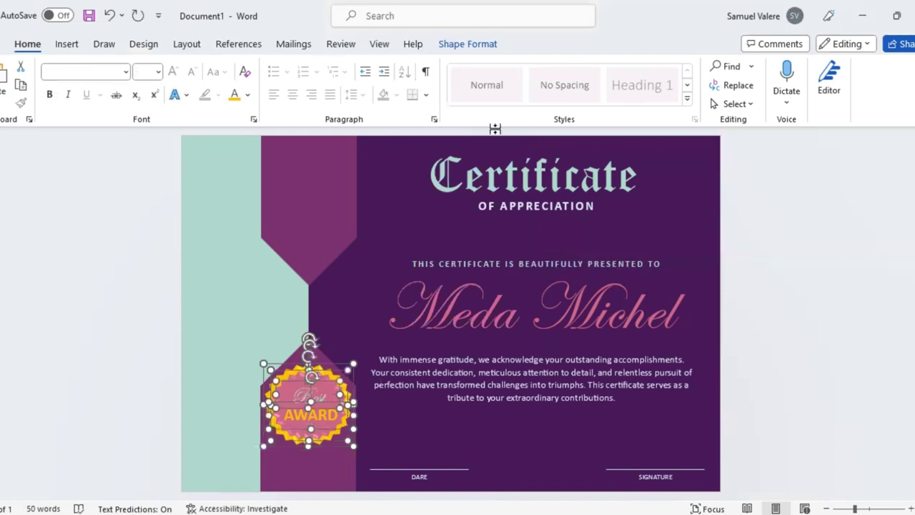
{"action": "left_click", "coordinate": [468, 44]}
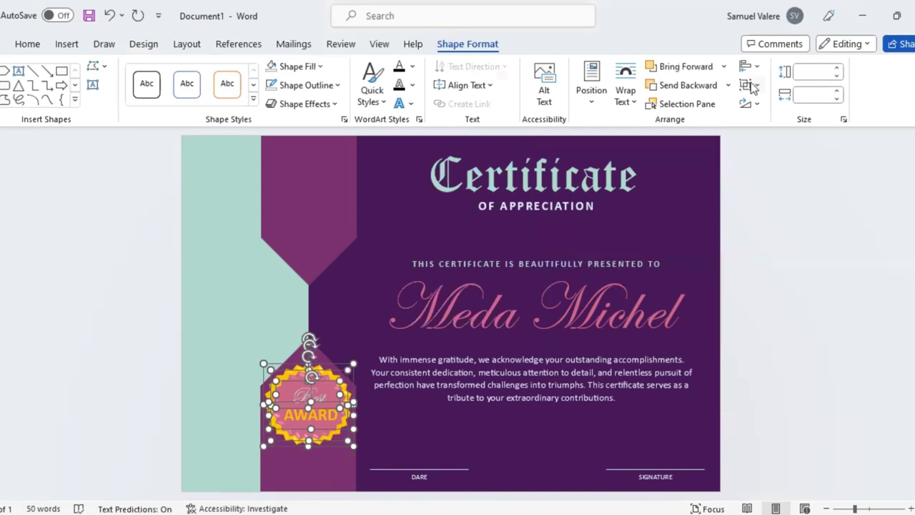
{"action": "key", "text": "ctrl+g"}
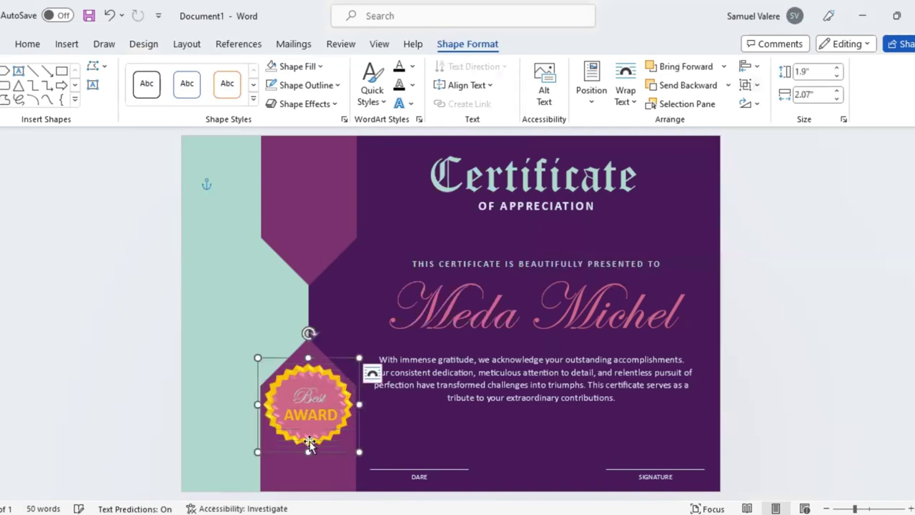
- Move the grouped badge up the page and fine-tune its position with the arrow keys
{"action": "left_click_drag", "start_coordinate": [310, 402], "coordinate": [309, 356]}
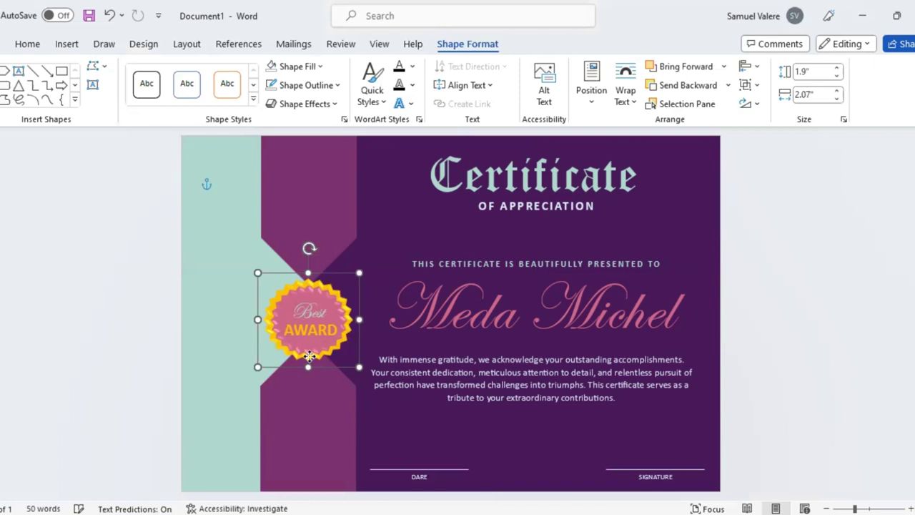
{"action": "left_click_drag", "start_coordinate": [308, 356], "coordinate": [308, 400]}
{"action": "key", "text": "Down"}
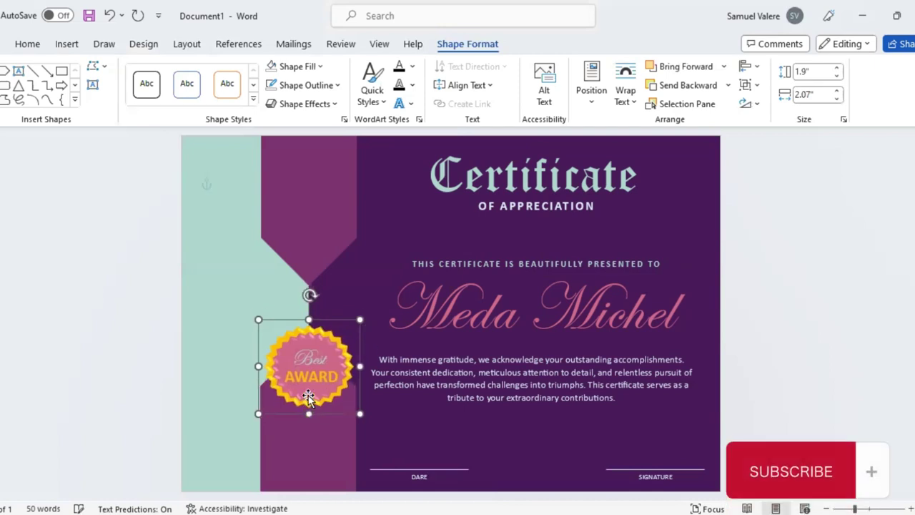
{"action": "key", "text": "Down"}
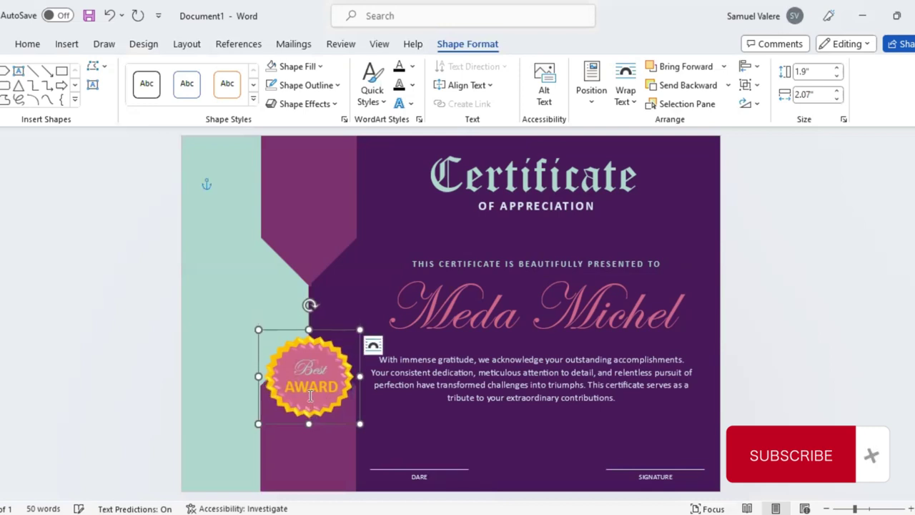
{"action": "key", "text": "Down"}
{"action": "key", "text": "Up"}
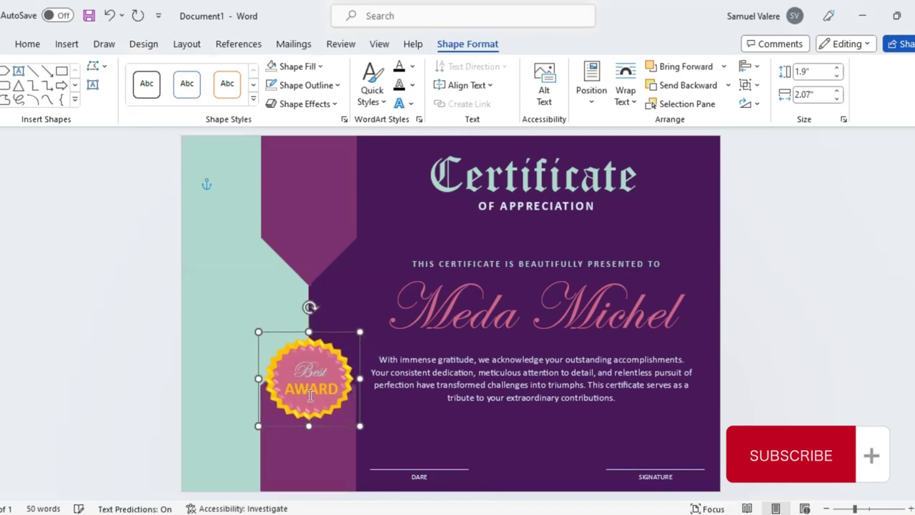
{"action": "key", "text": "Up"}
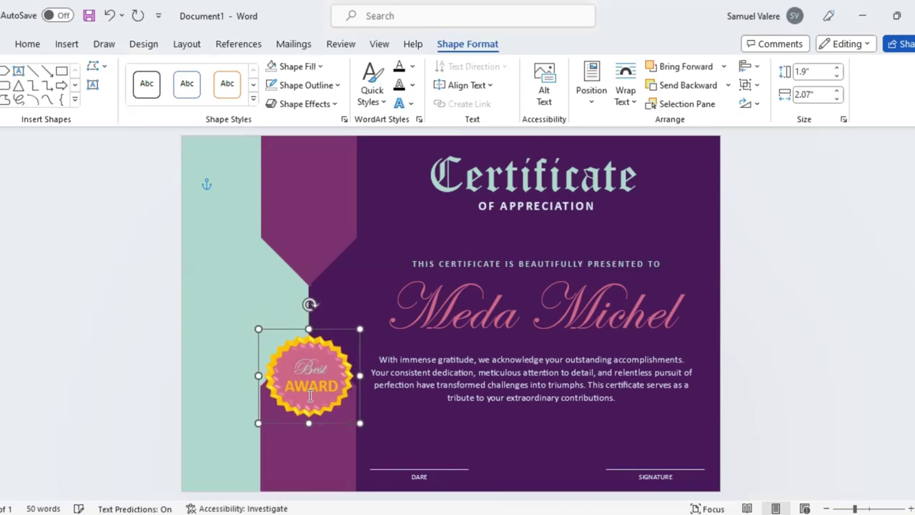
{"action": "key", "text": "Up"}
{"action": "key", "text": "Up"}
{"action": "key", "text": "Up"}
{"action": "key", "text": "Up"}
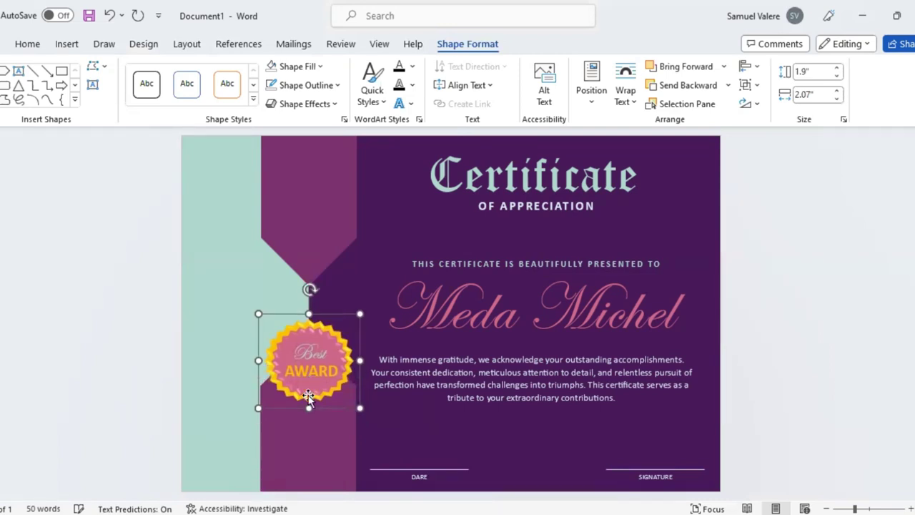
{"action": "key", "text": "Up"}
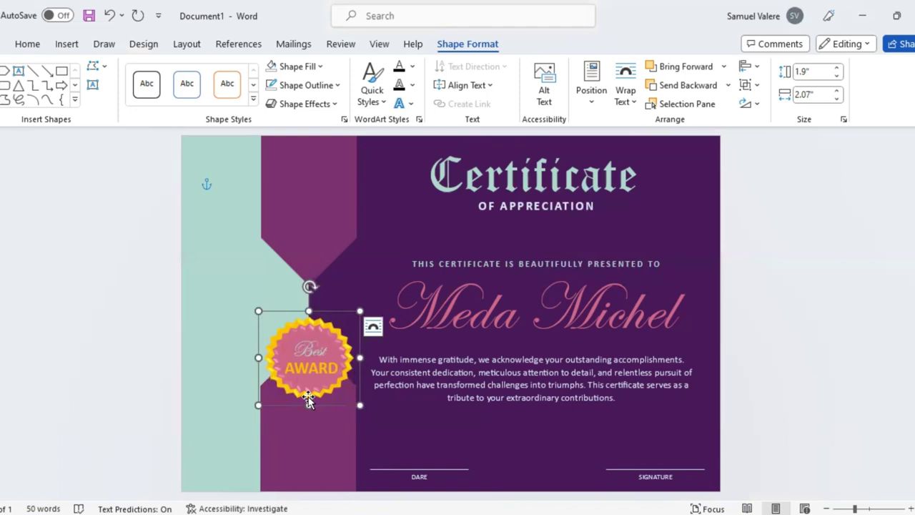
{"action": "key", "text": "Left"}
{"action": "key", "text": "Left"}
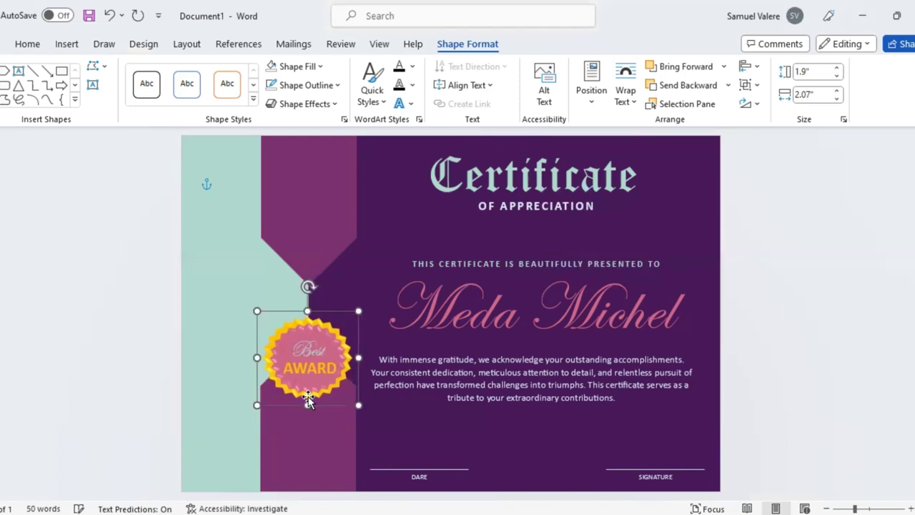
{"action": "key", "text": "Left"}
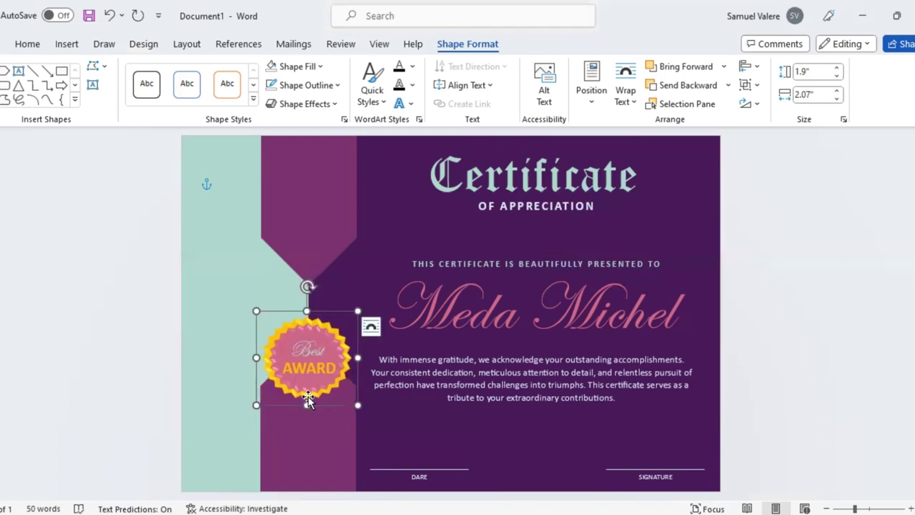